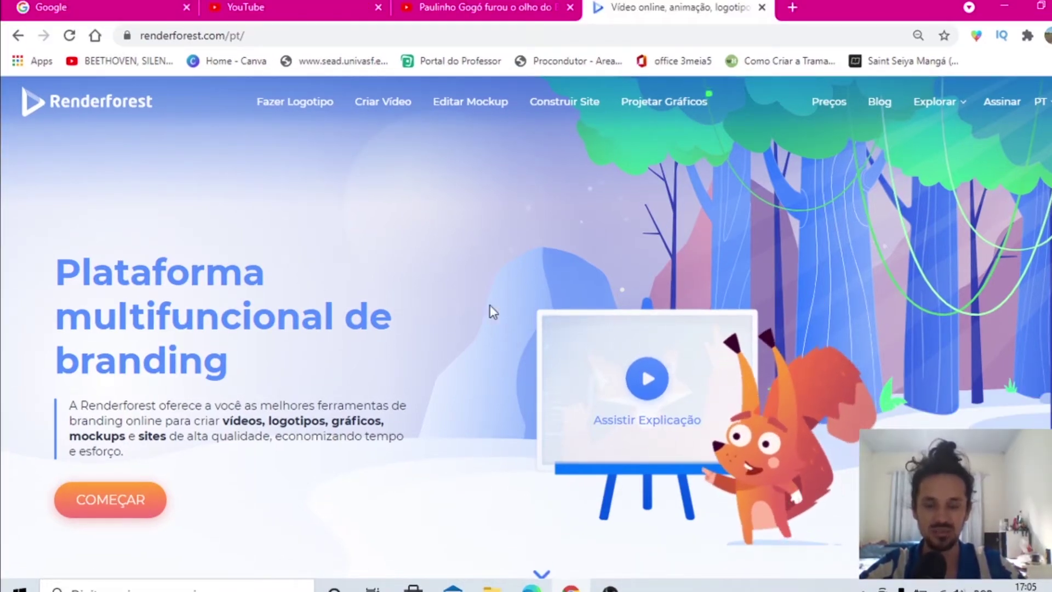
Step: Sign in to Renderforest with Google, choosing the educational e-mail account
scroll(582, 300, down, 3)
scroll(967, 141, up, 3)
click(1002, 102)
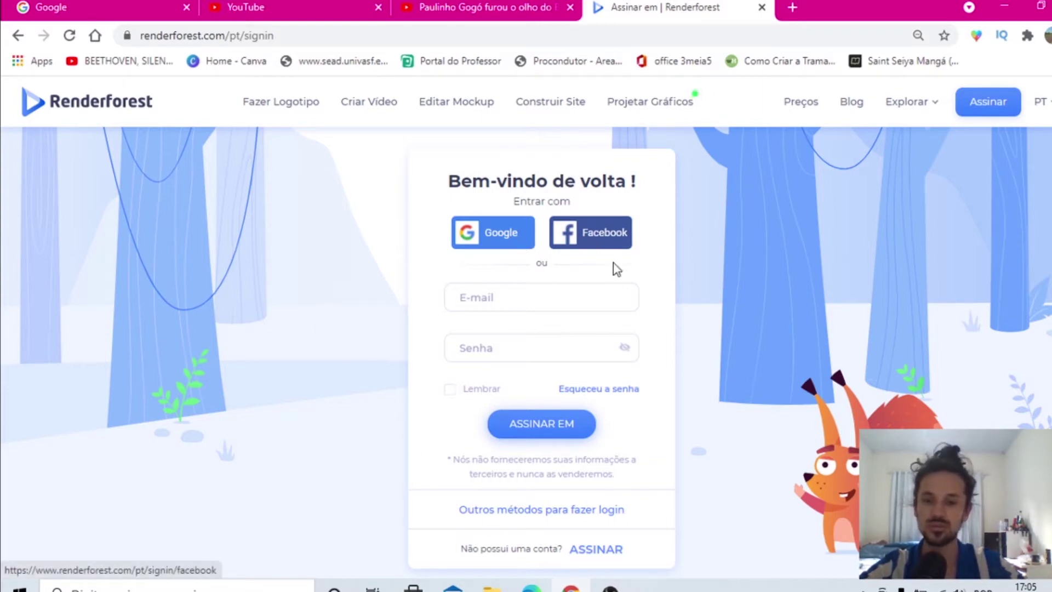
click(490, 241)
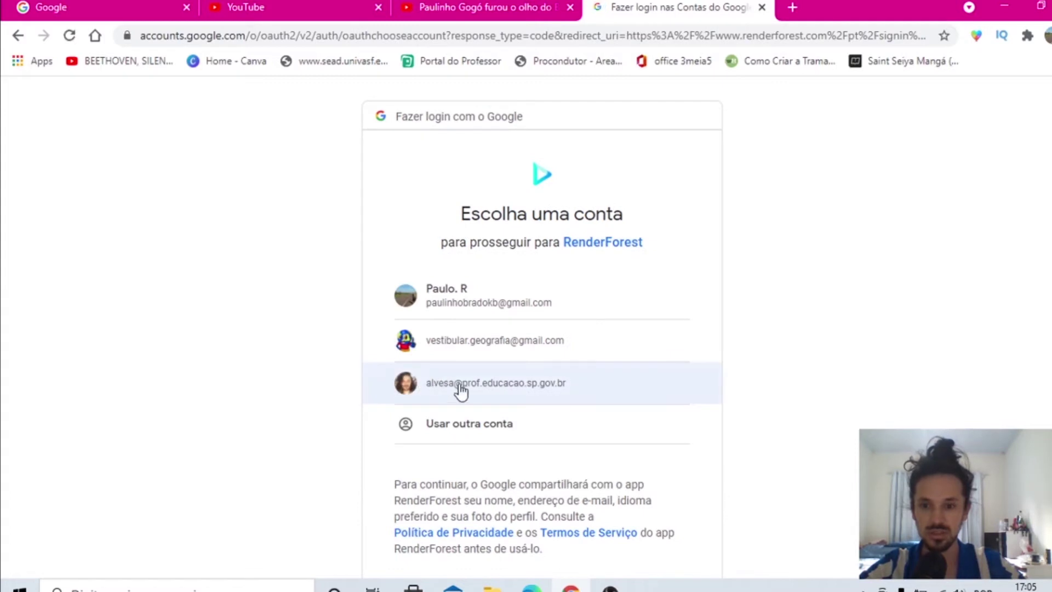
click(489, 392)
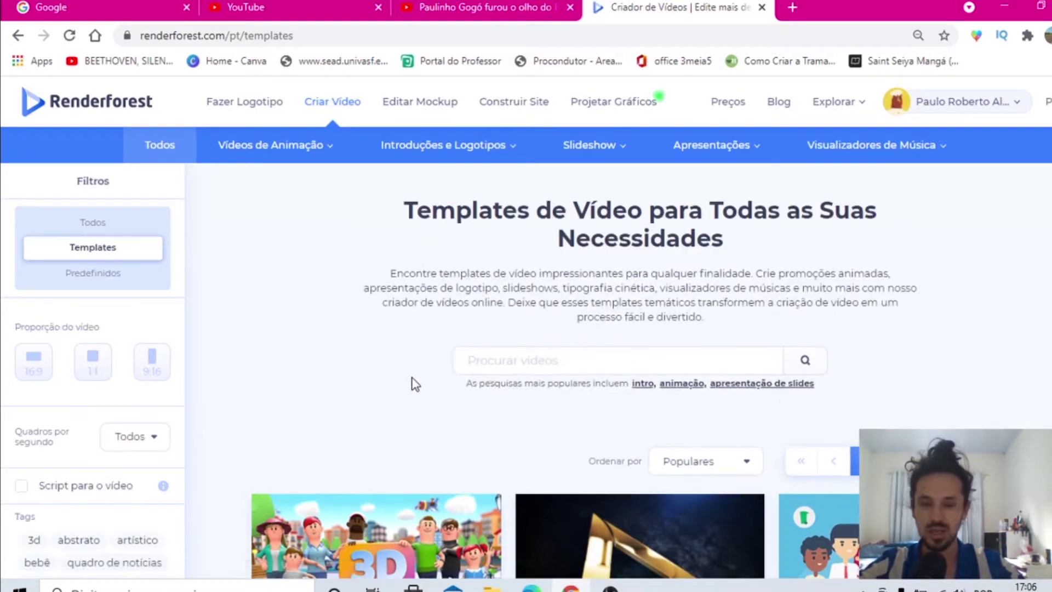
Step: Open the 3D explainer template "Kit de Ferramentas - Vídeos Explicativos 3D" from the video templates
scroll(411, 383, down, 3)
scroll(550, 245, down, 3)
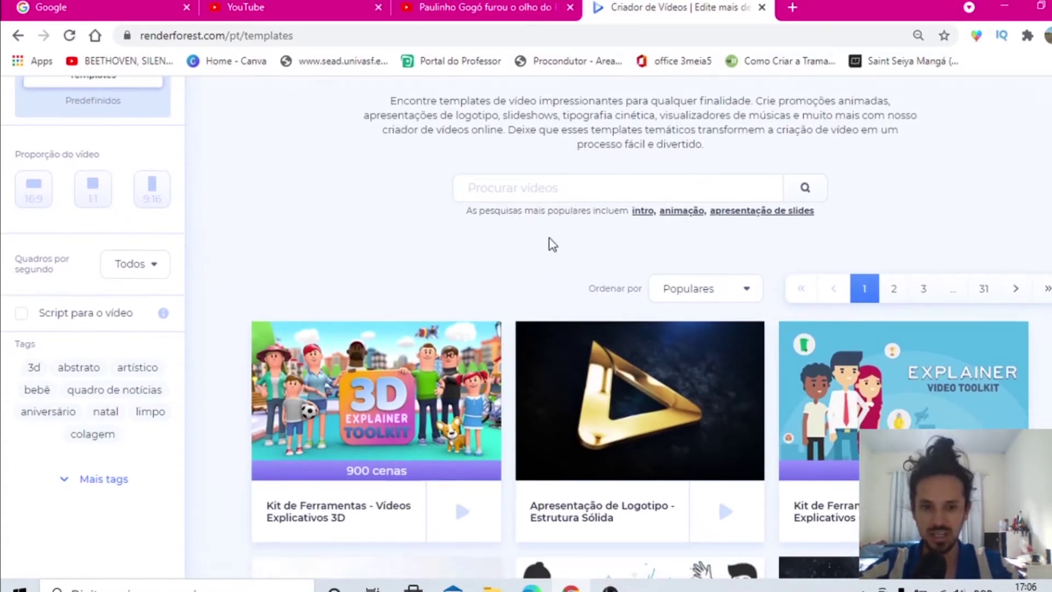
scroll(447, 352, up, 3)
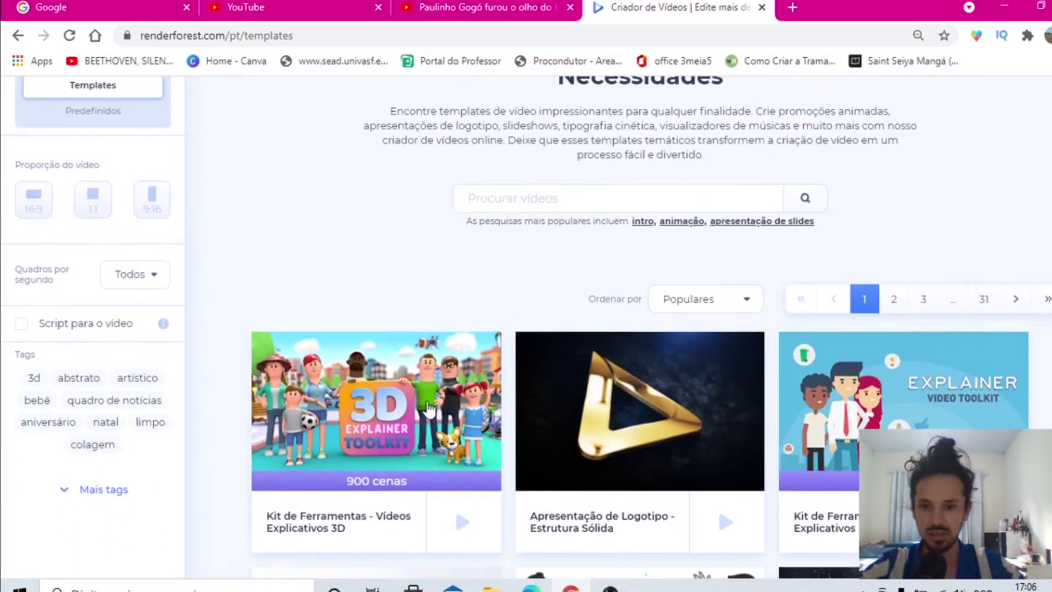
scroll(332, 350, down, 3)
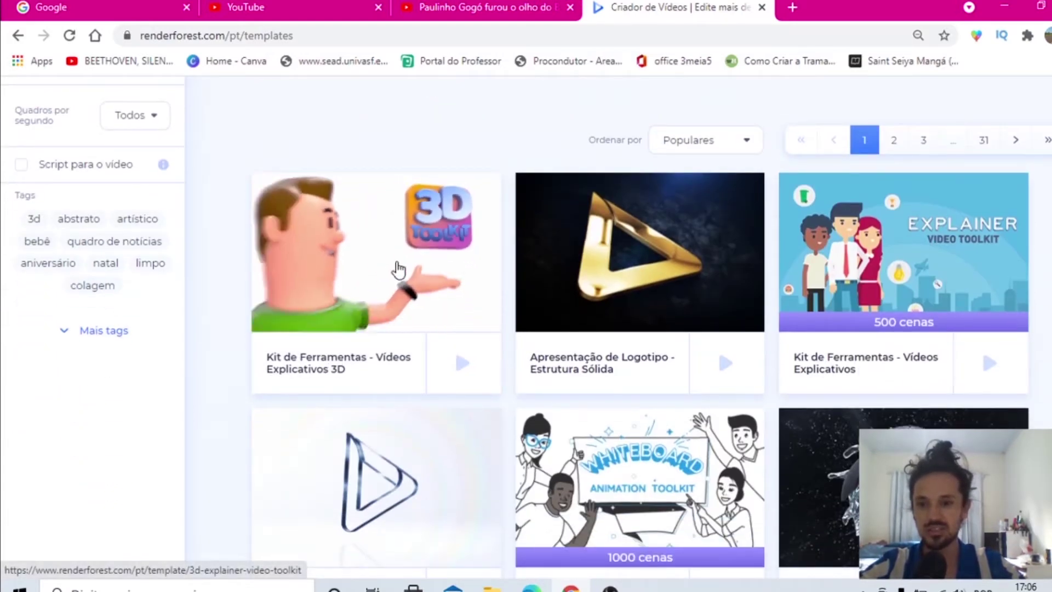
click(416, 257)
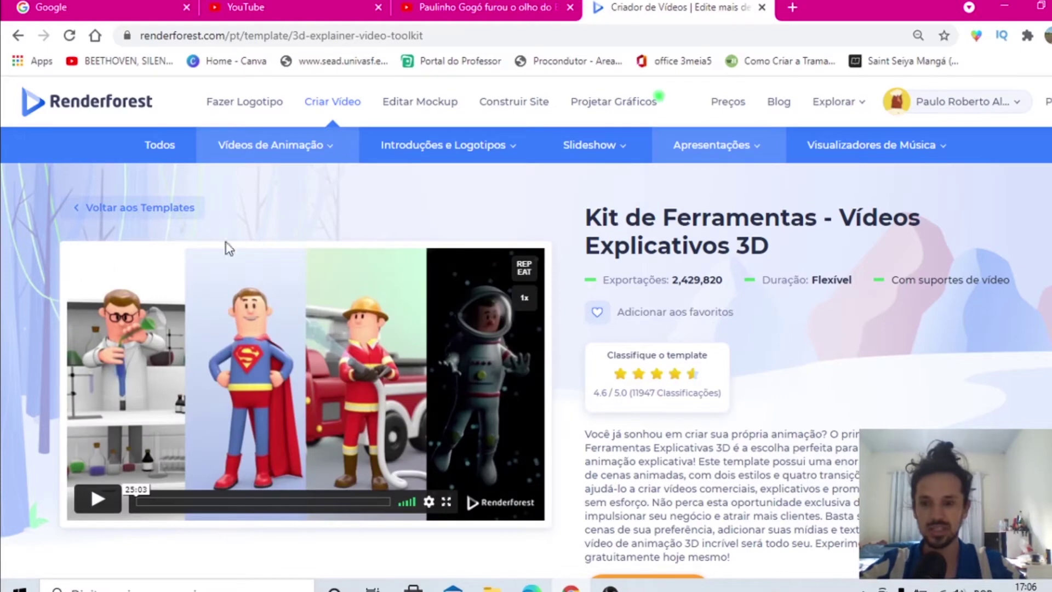
Step: Create a new video from this 3D explainer template using the "Adicionar cenas" method
scroll(575, 433, down, 3)
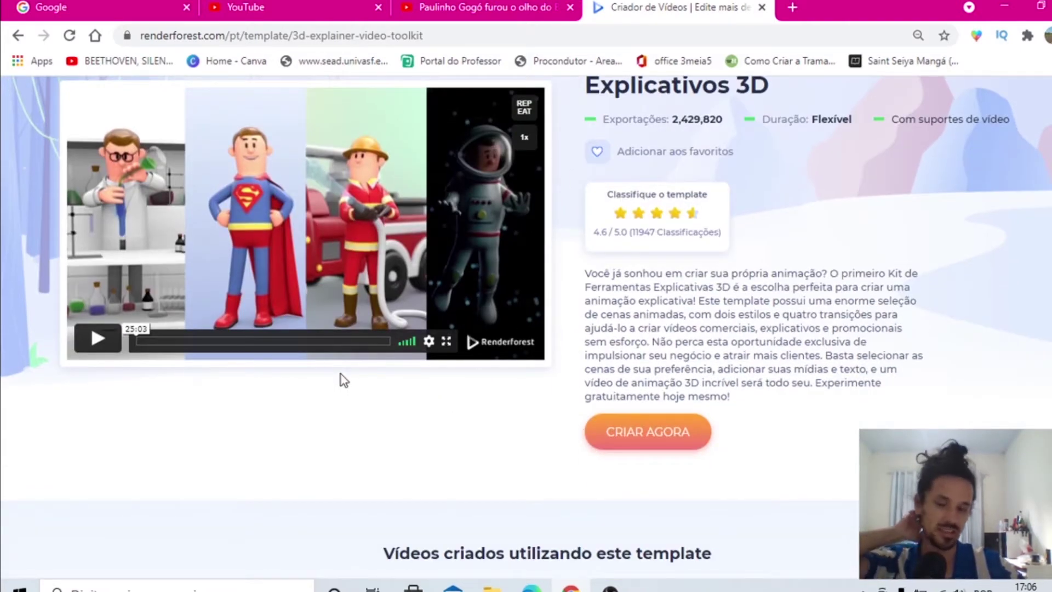
scroll(189, 284, down, 6)
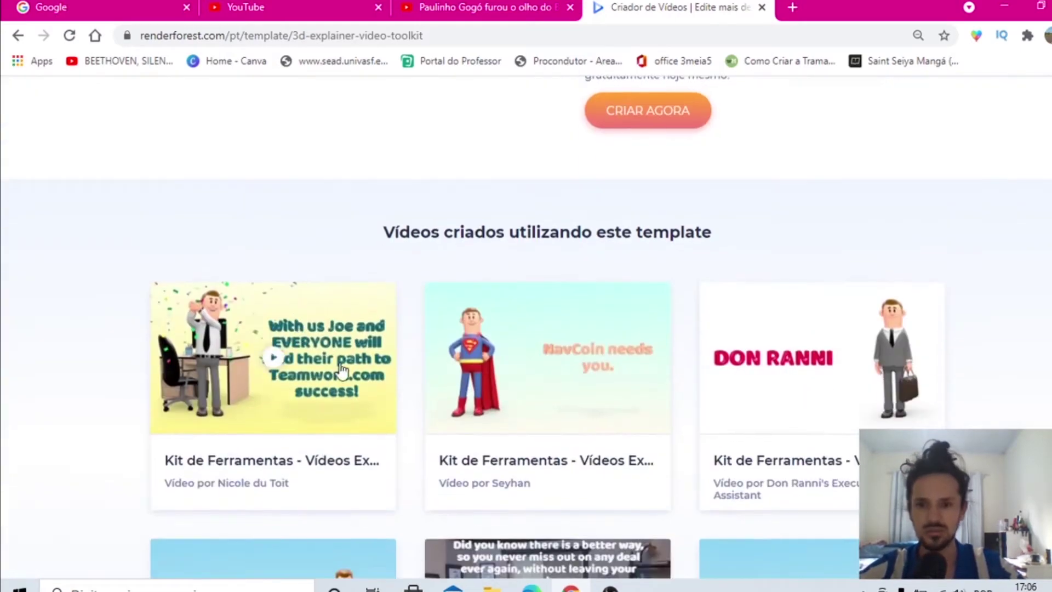
scroll(494, 356, up, 7)
scroll(689, 429, down, 3)
scroll(688, 429, down, 1)
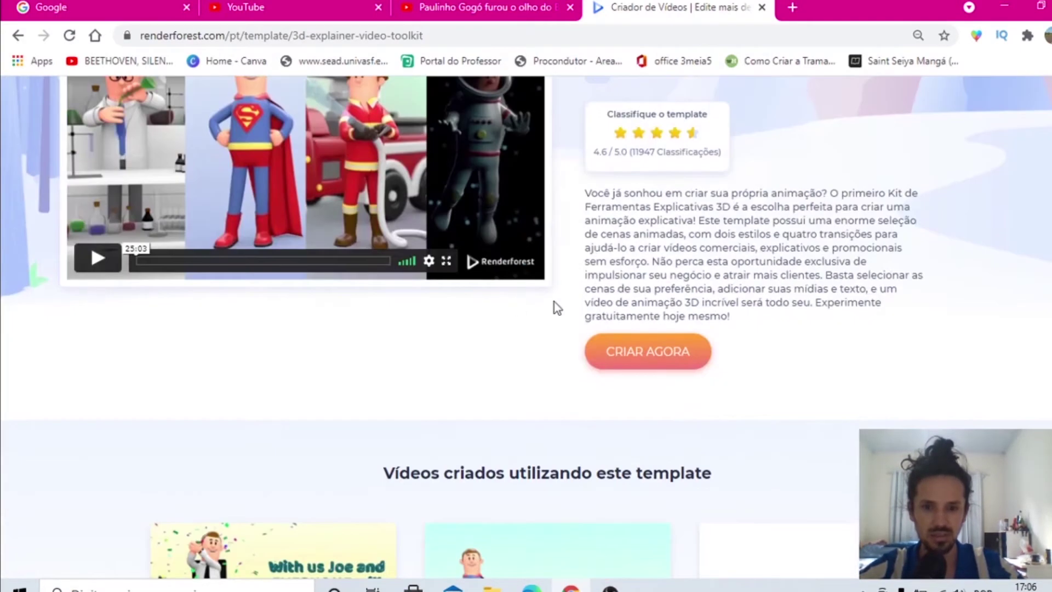
click(642, 362)
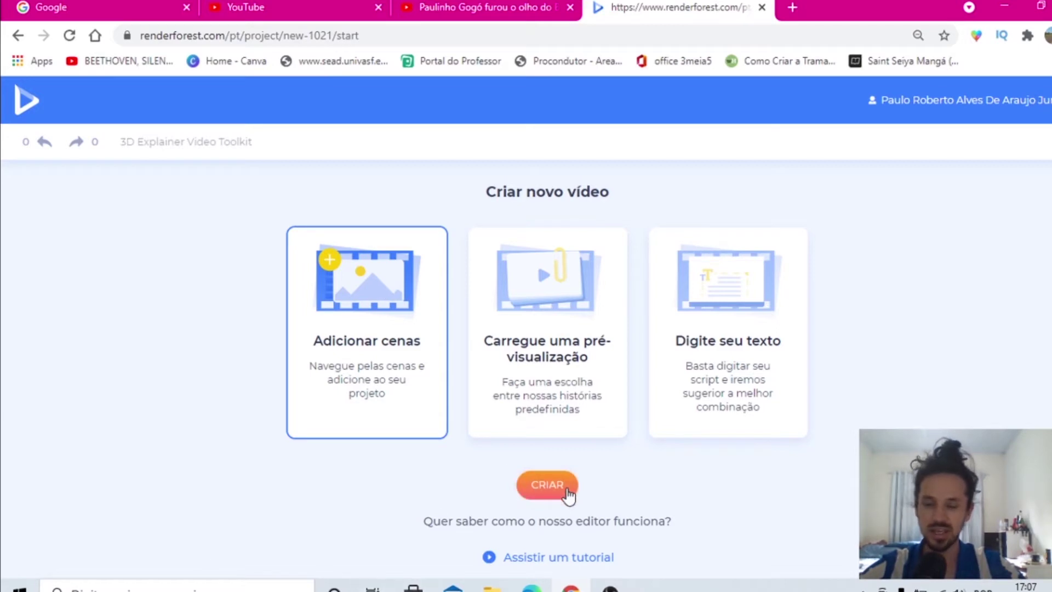
click(542, 483)
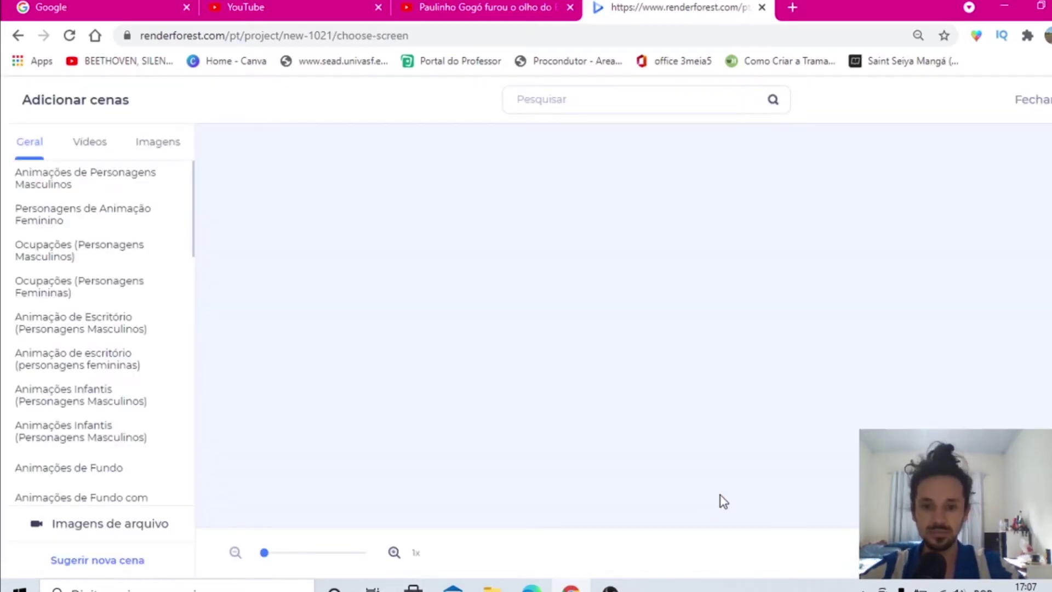
Step: Examine the available scenes for male characters, female characters and male occupations in the scene library
scroll(627, 414, down, 3)
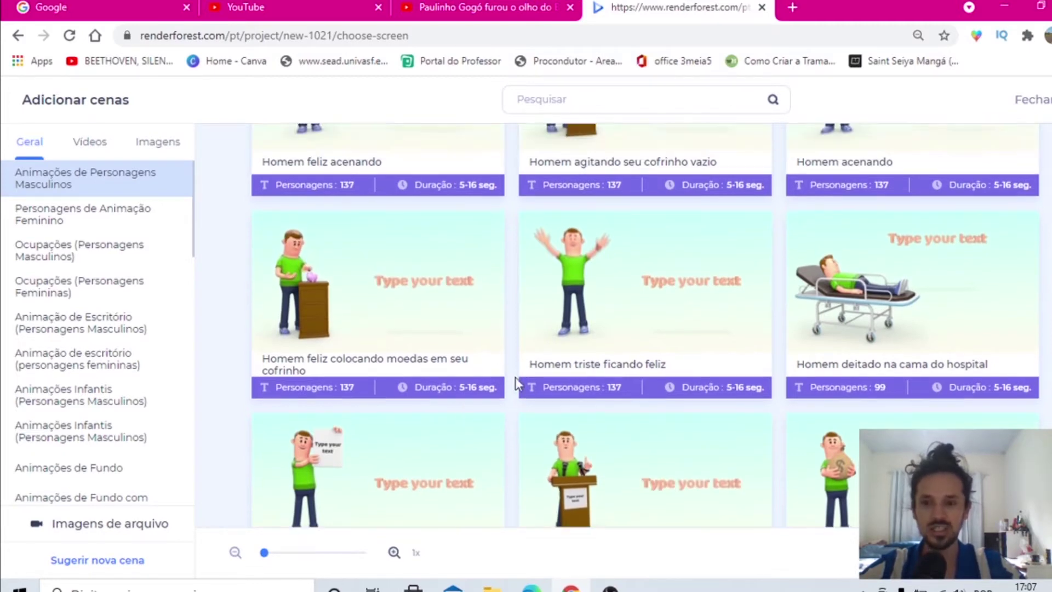
scroll(515, 379, up, 3)
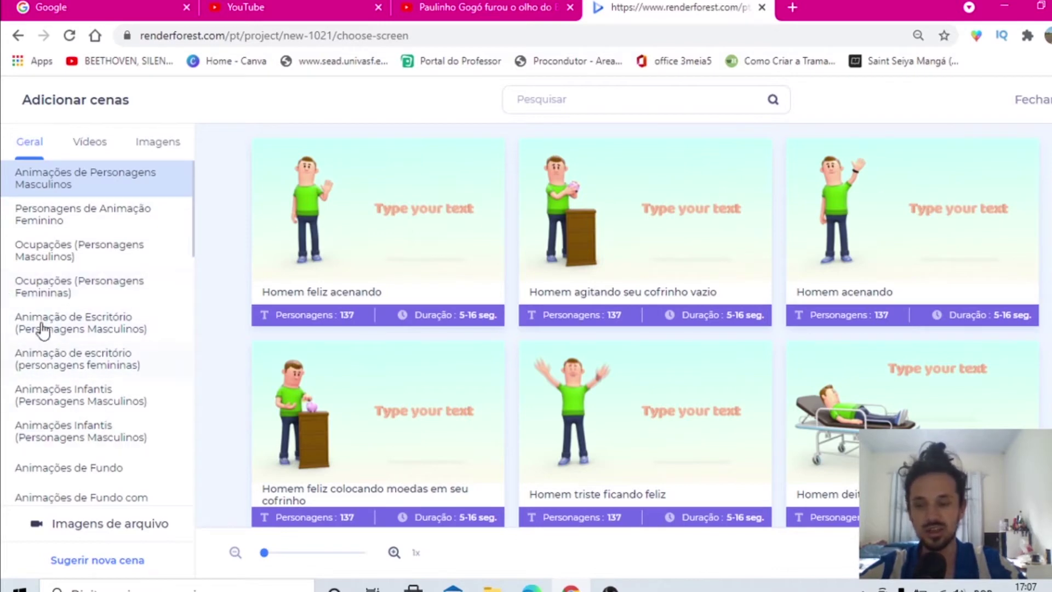
scroll(104, 397, down, 1)
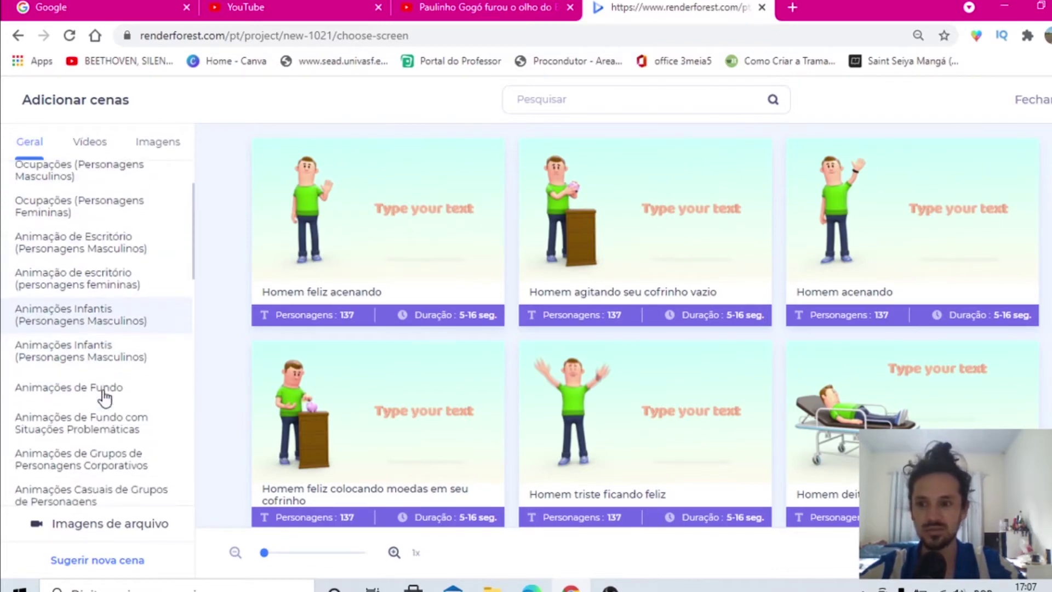
scroll(104, 398, up, 1)
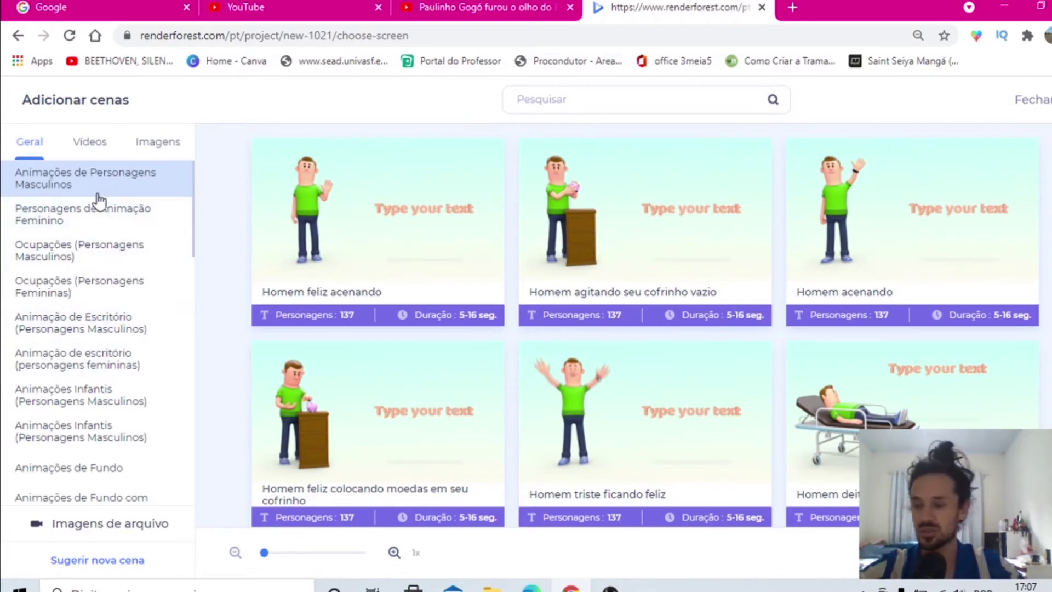
click(74, 222)
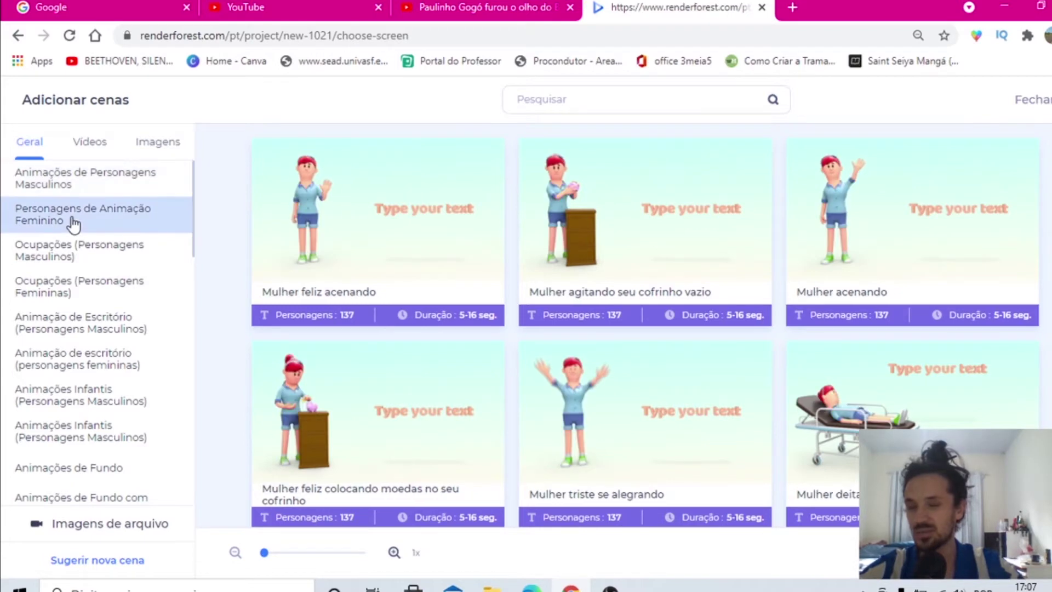
click(85, 265)
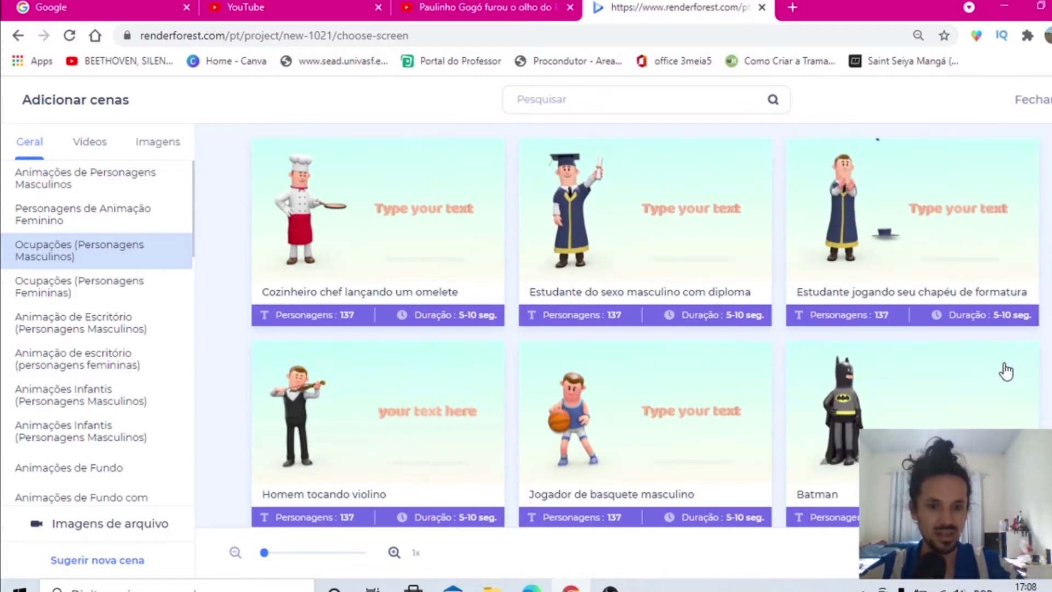
scroll(777, 379, down, 10)
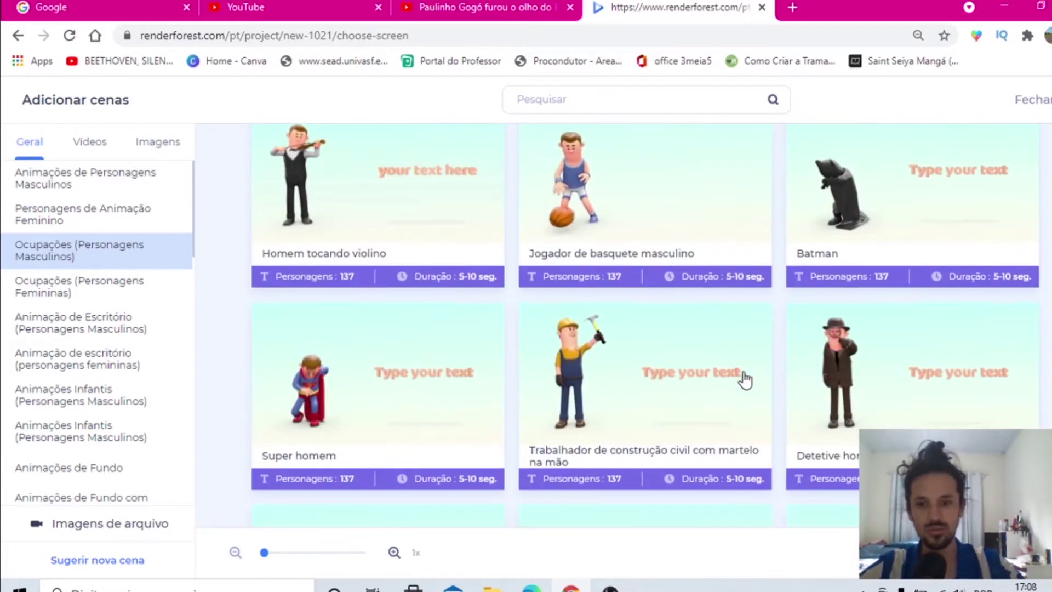
scroll(594, 388, down, 3)
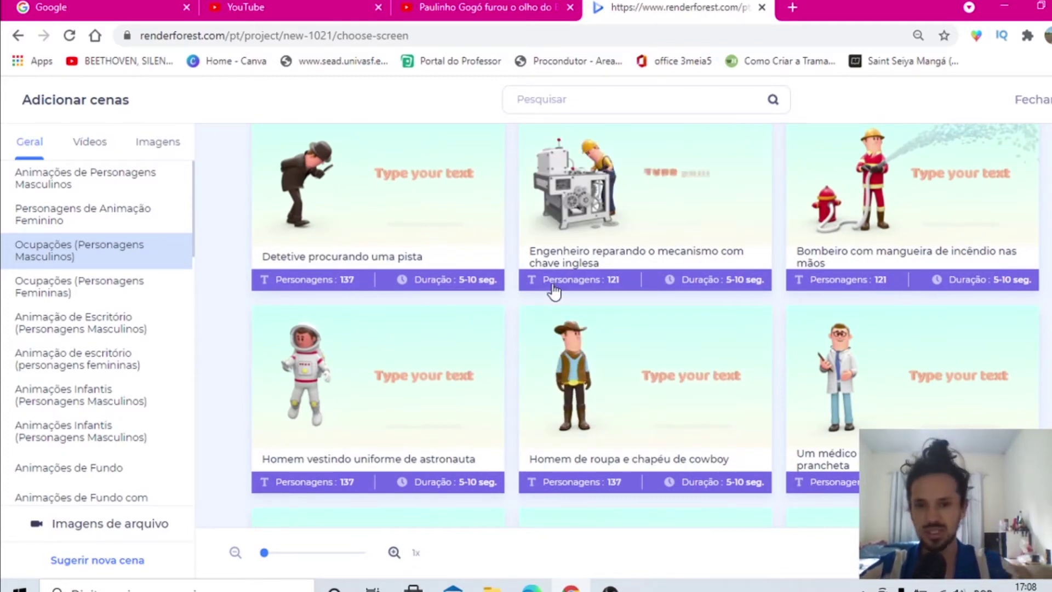
scroll(560, 300, down, 3)
scroll(560, 301, down, 1)
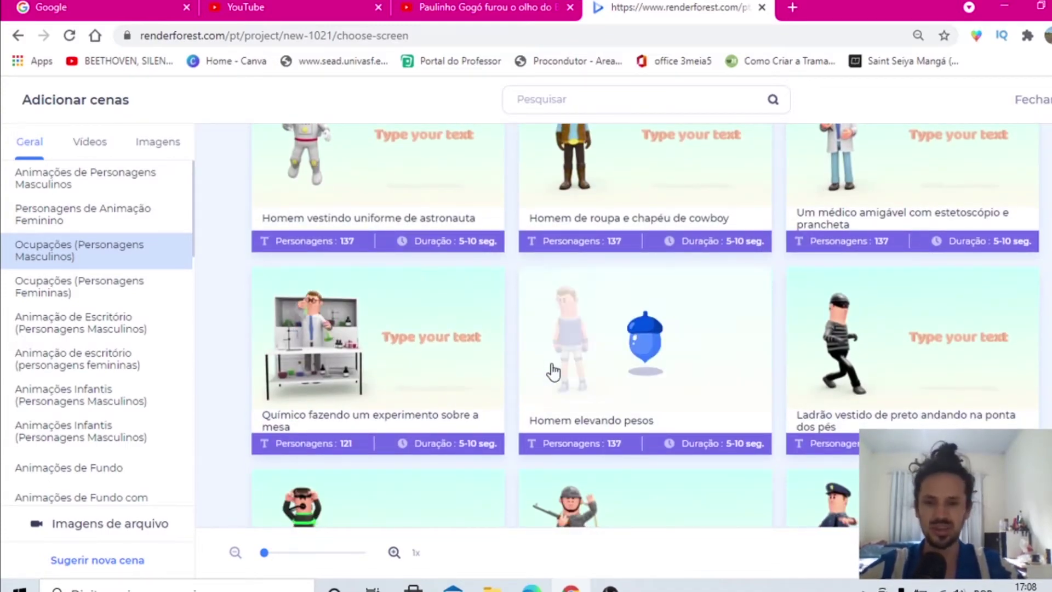
scroll(552, 369, down, 10)
scroll(568, 378, up, 3)
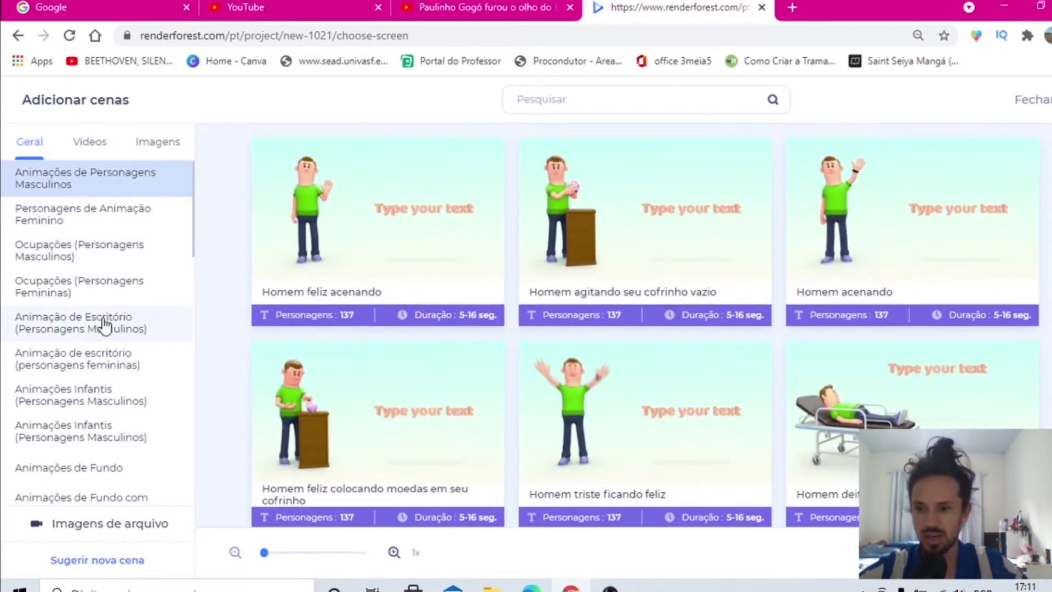
Step: Add "Cena de sala de aula com 1 suporte de texto" from the Suportes de Texto category to the project
scroll(104, 326, down, 4)
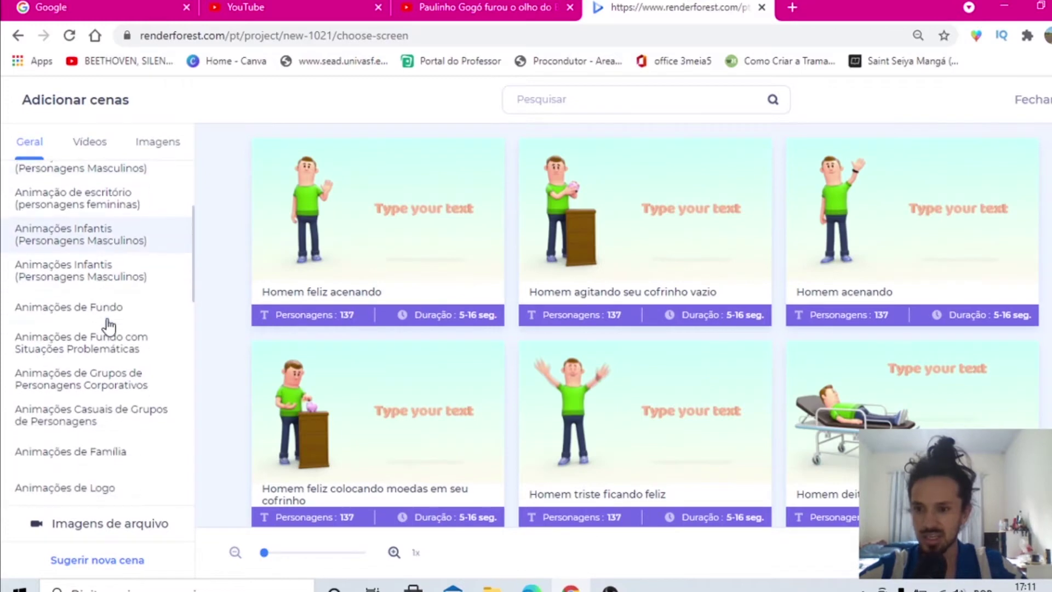
click(80, 311)
click(82, 342)
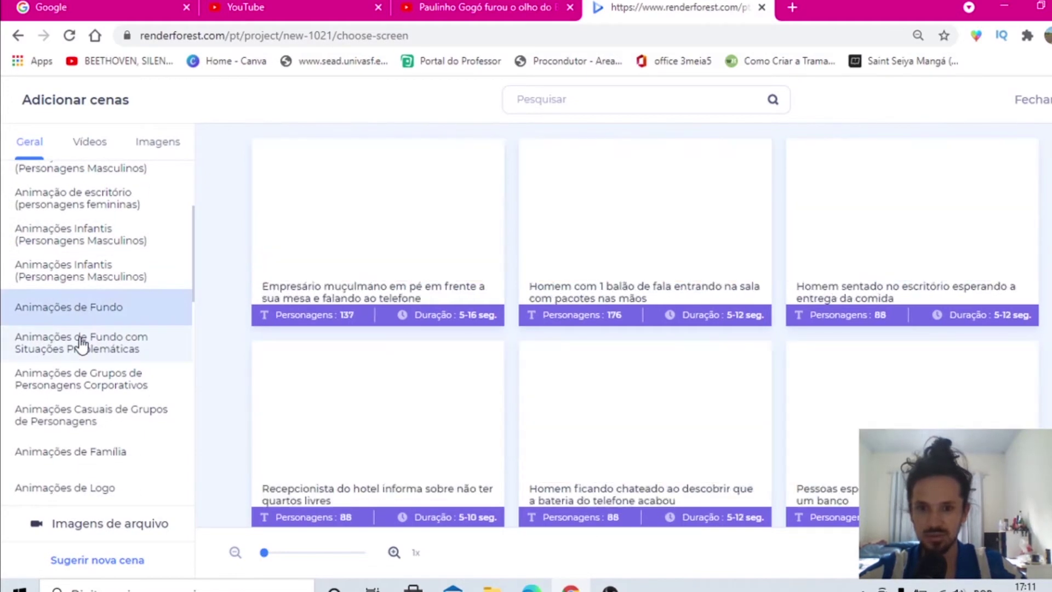
click(44, 260)
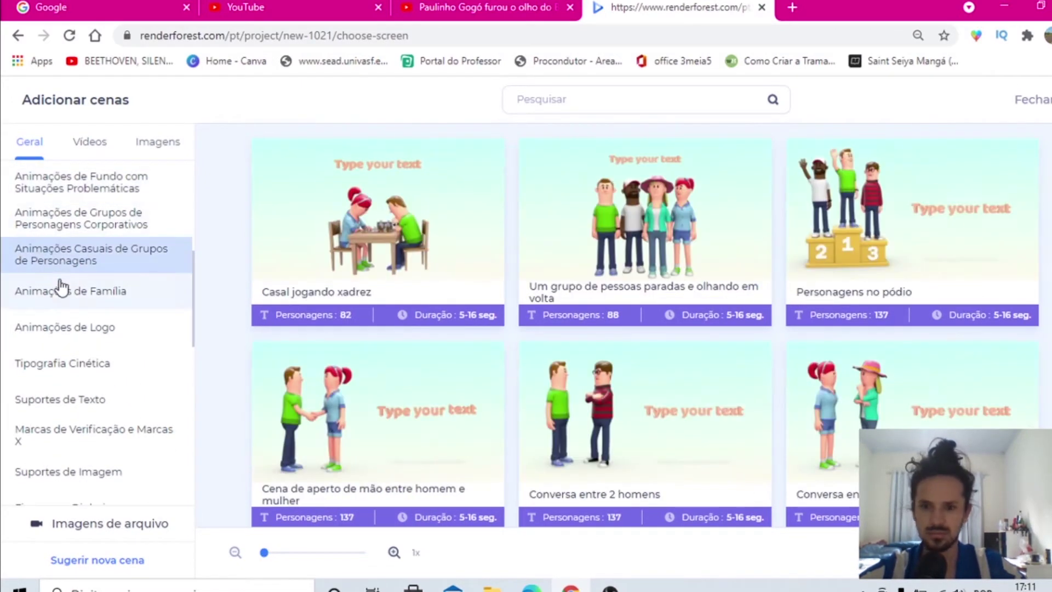
click(60, 327)
click(69, 400)
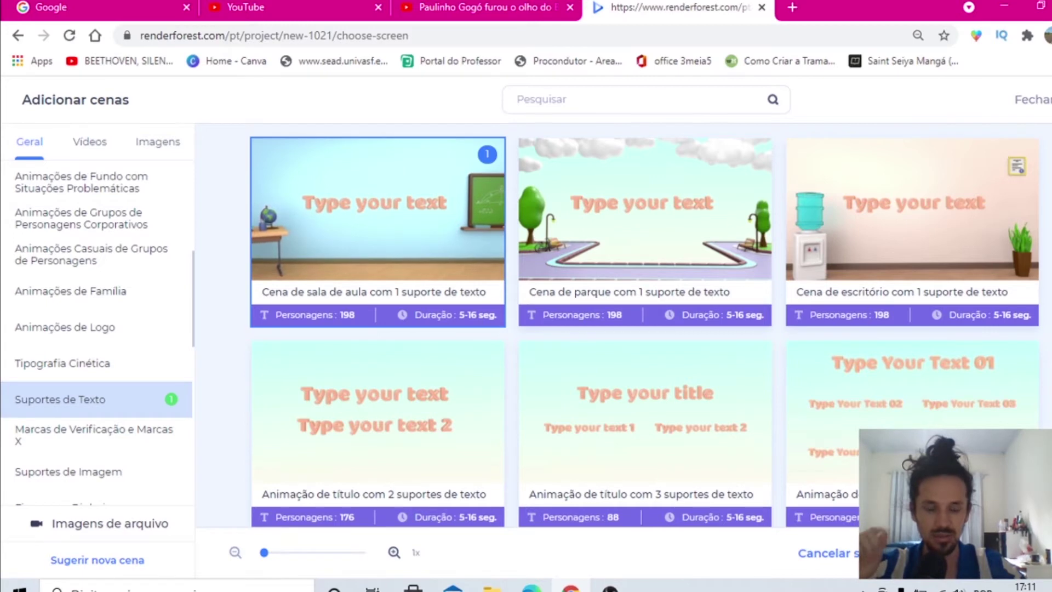
click(976, 553)
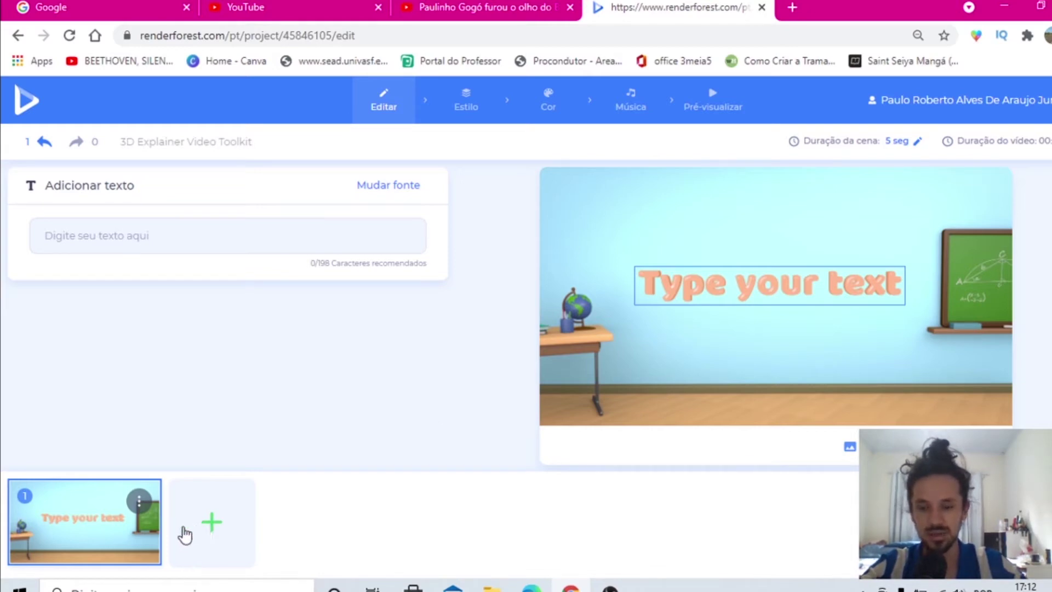
Step: Reopen the scene library, select the classroom, park and office scenes with one text holder, and deselect the office and park ones
click(213, 524)
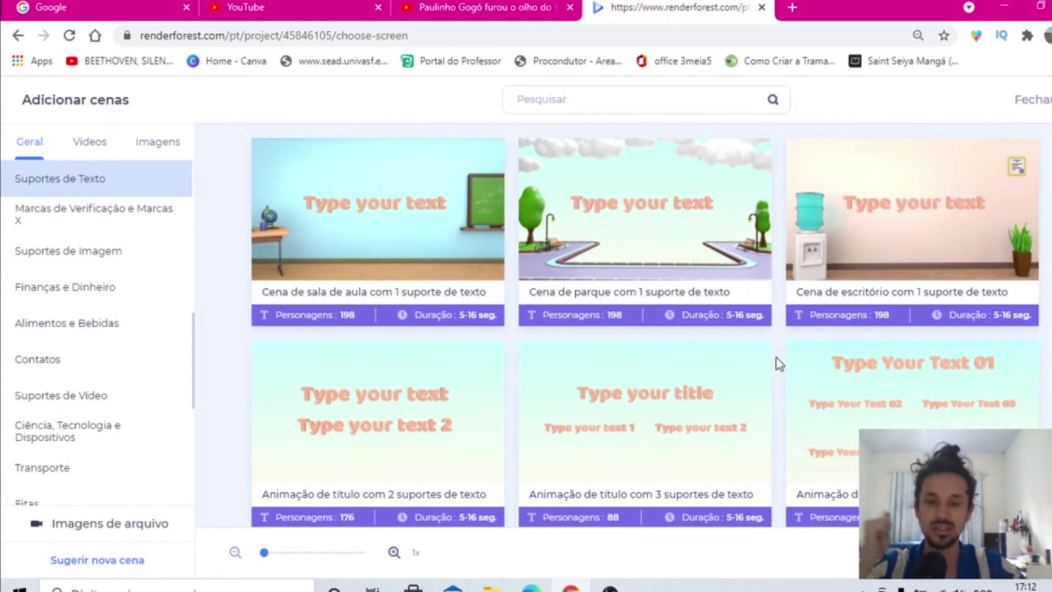
click(369, 224)
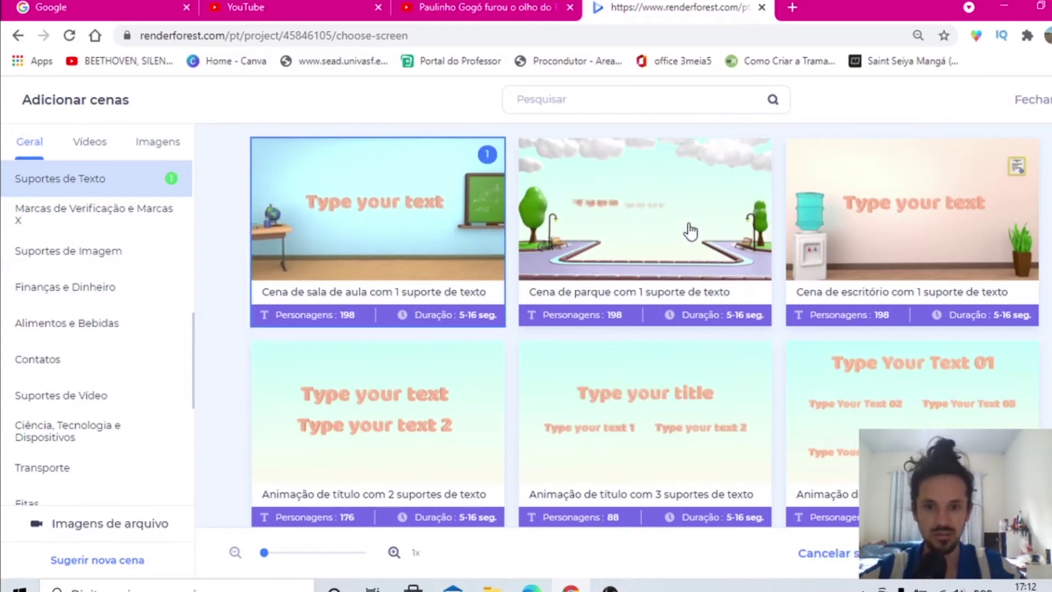
click(690, 231)
click(842, 216)
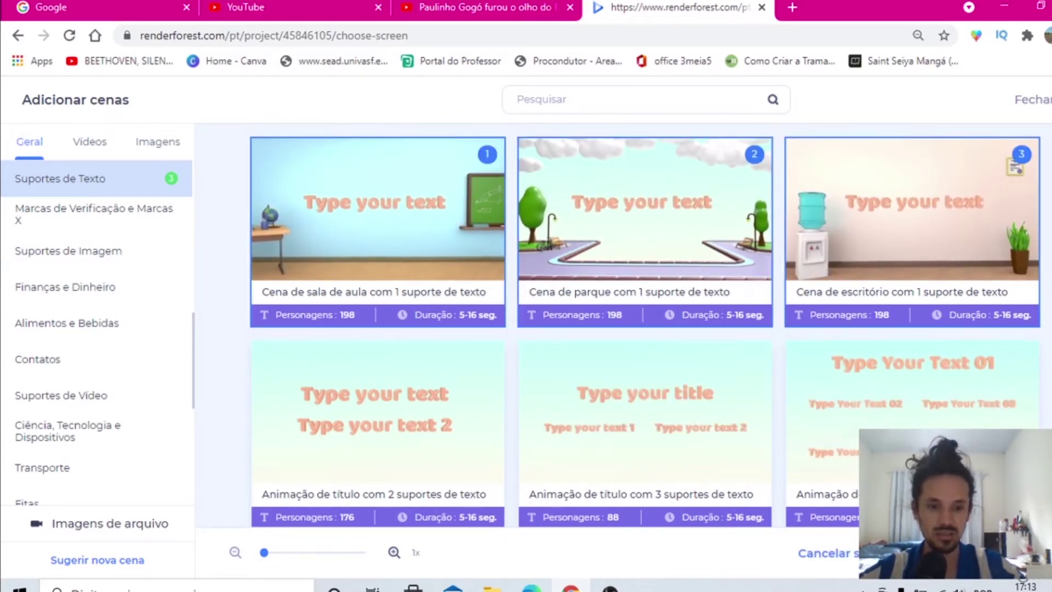
click(871, 241)
click(705, 215)
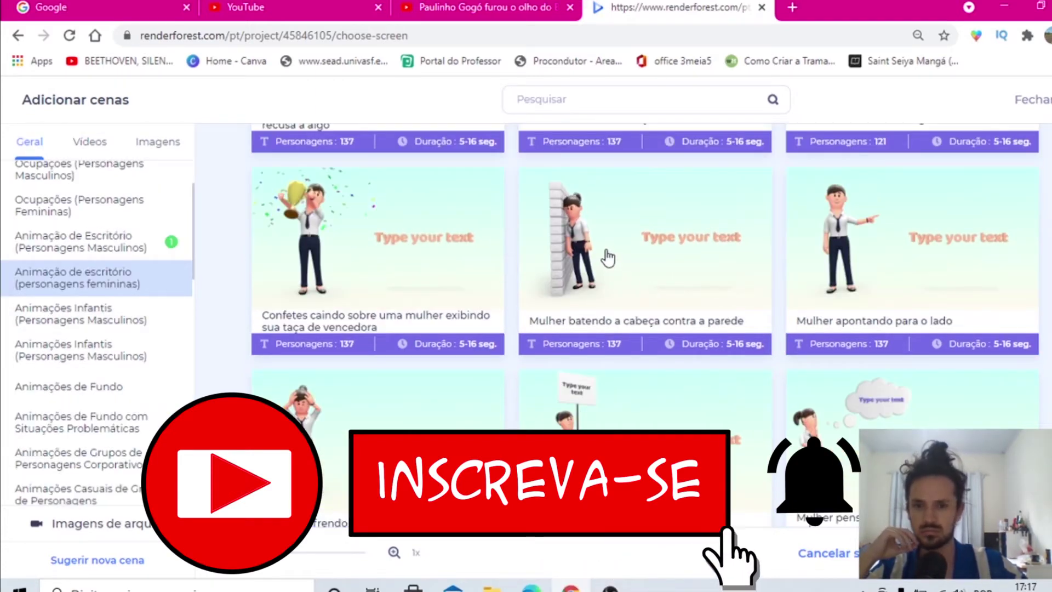
Step: Select the female office scene "Mulher batendo a cabeça contra a parede" and look through the other scenes and categories
click(610, 259)
scroll(691, 339, down, 5)
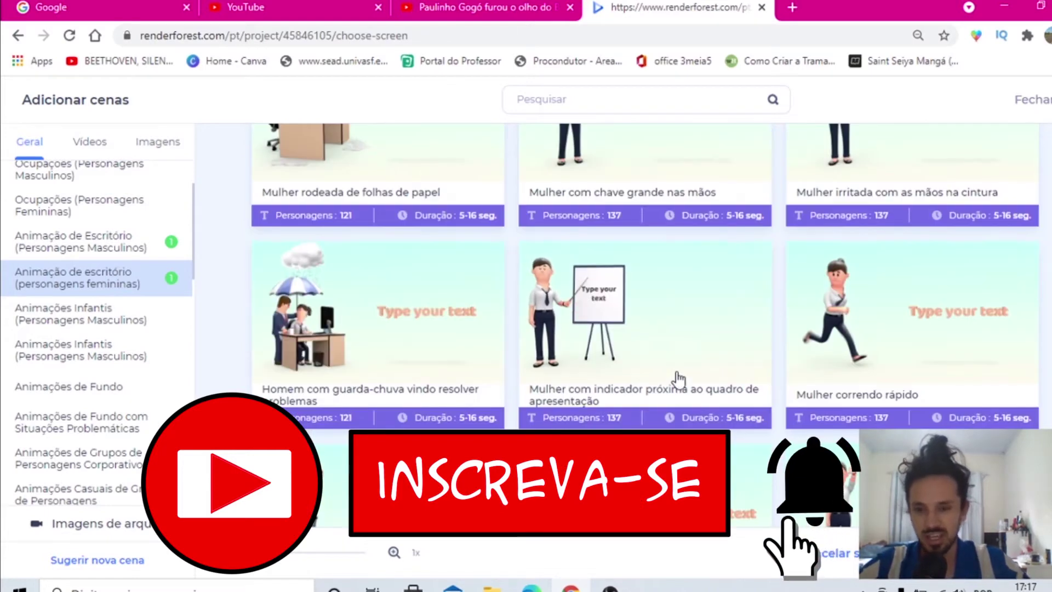
scroll(600, 339, up, 4)
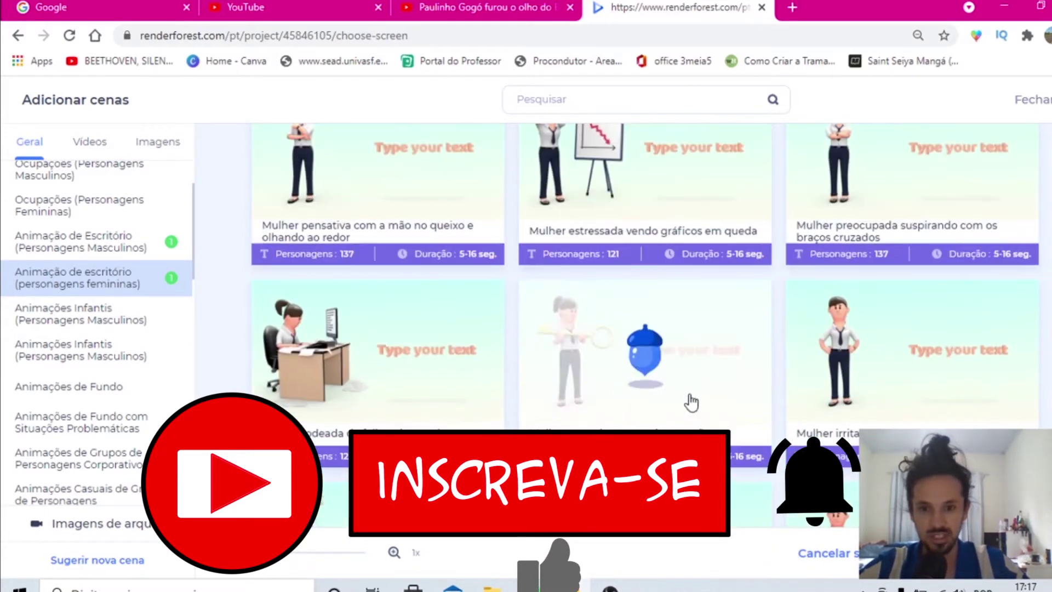
scroll(81, 300, up, 1)
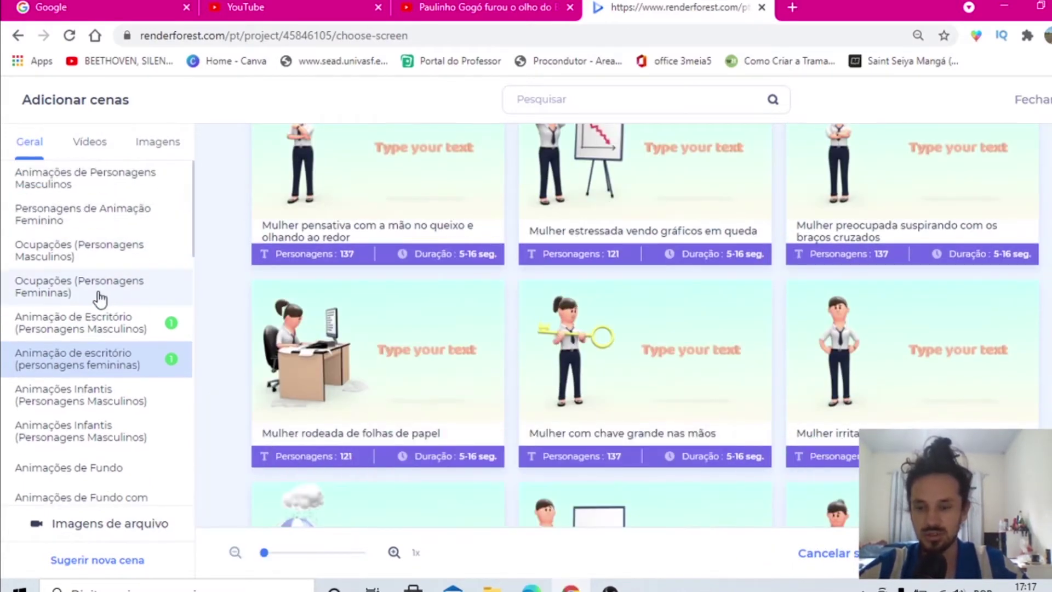
scroll(101, 307, down, 10)
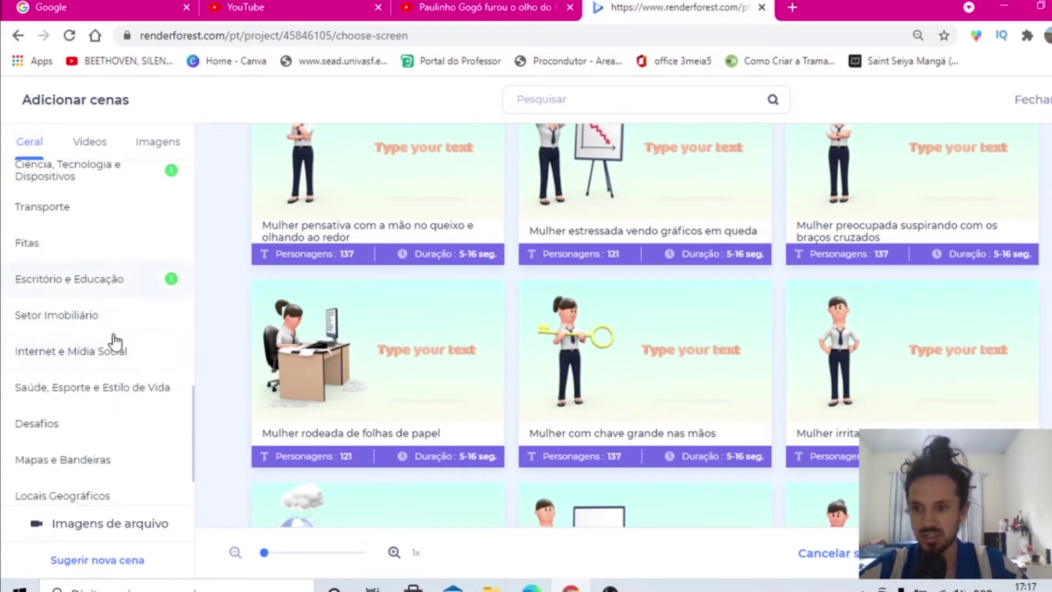
Step: Look through the female office character scenes and insert the selected scenes into the project
scroll(62, 346, up, 1)
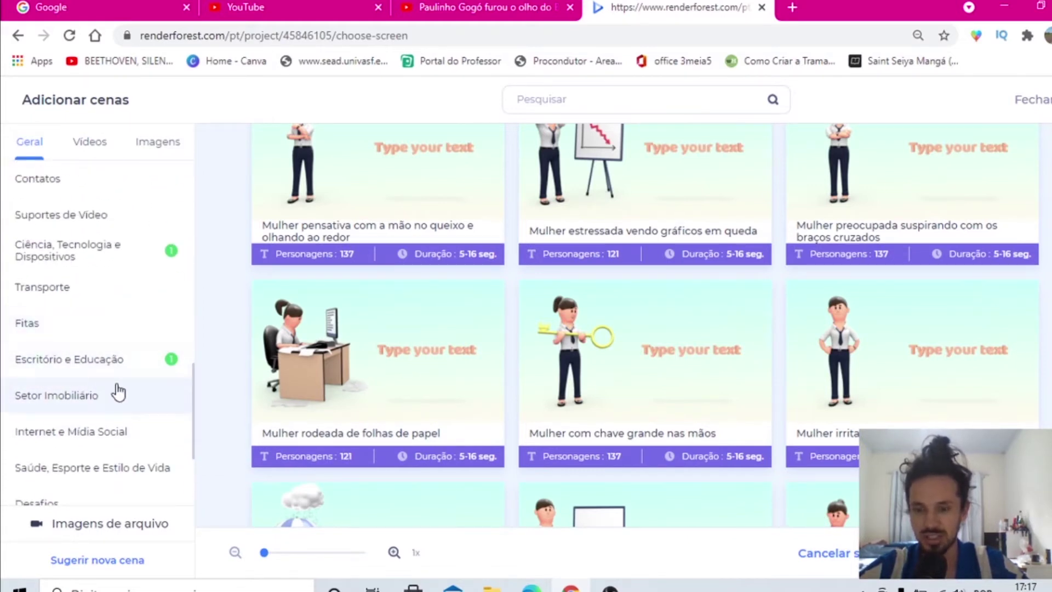
scroll(118, 389, up, 5)
click(117, 361)
scroll(236, 331, up, 4)
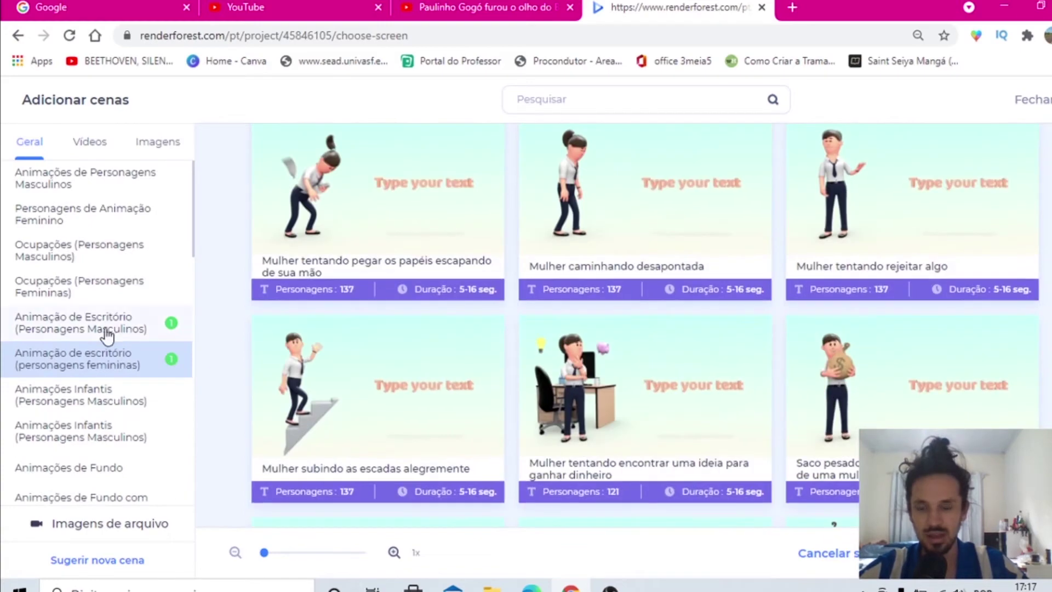
scroll(691, 300, down, 12)
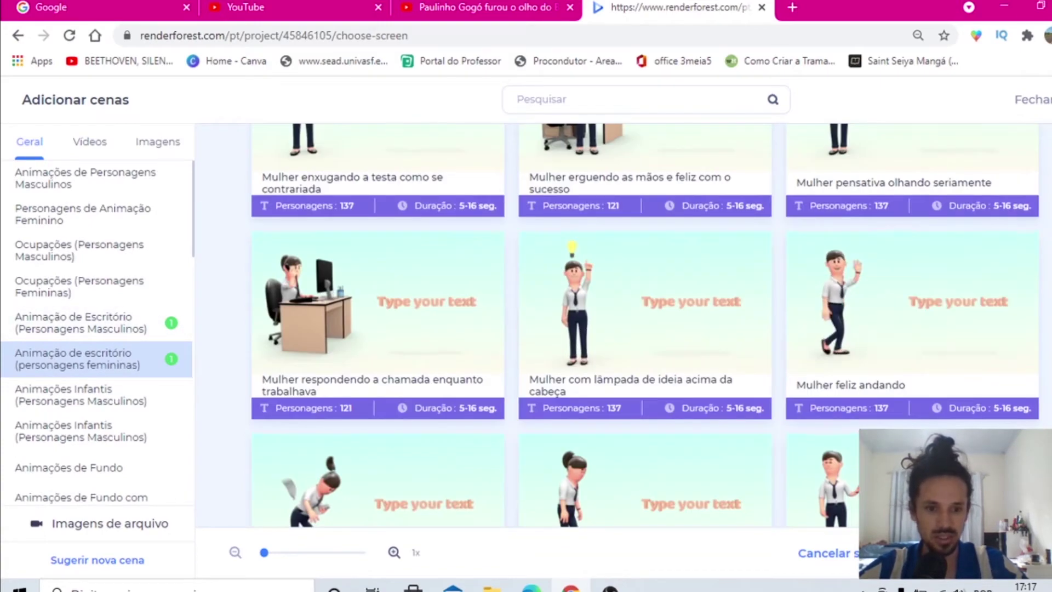
click(954, 553)
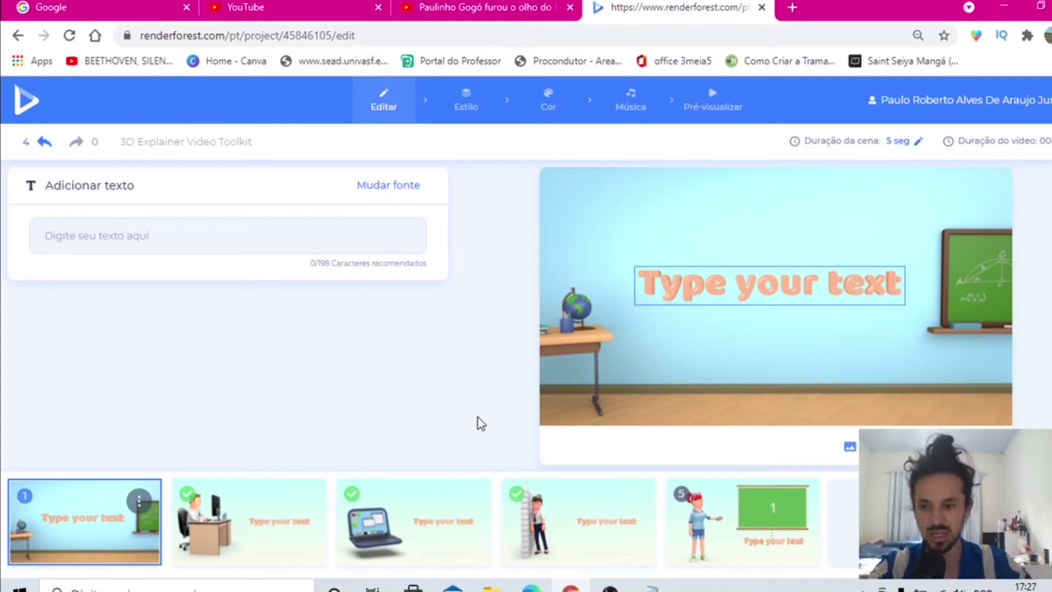
Step: Switch to the Notepad script and copy its first line, "As aulas remotas estão complicadas não é mesmo?"
mouse_move(58, 545)
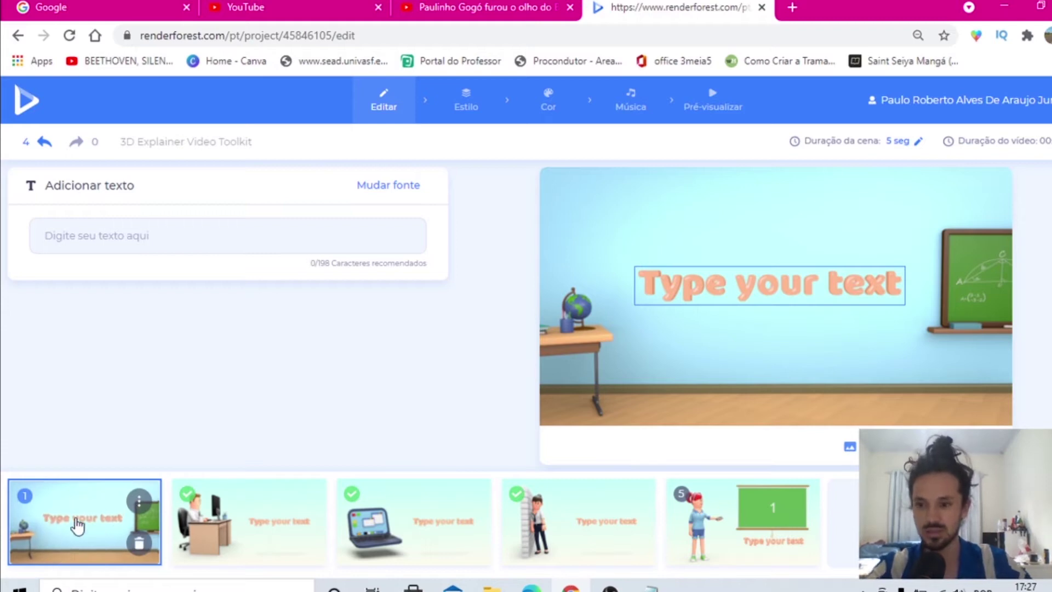
mouse_move(555, 543)
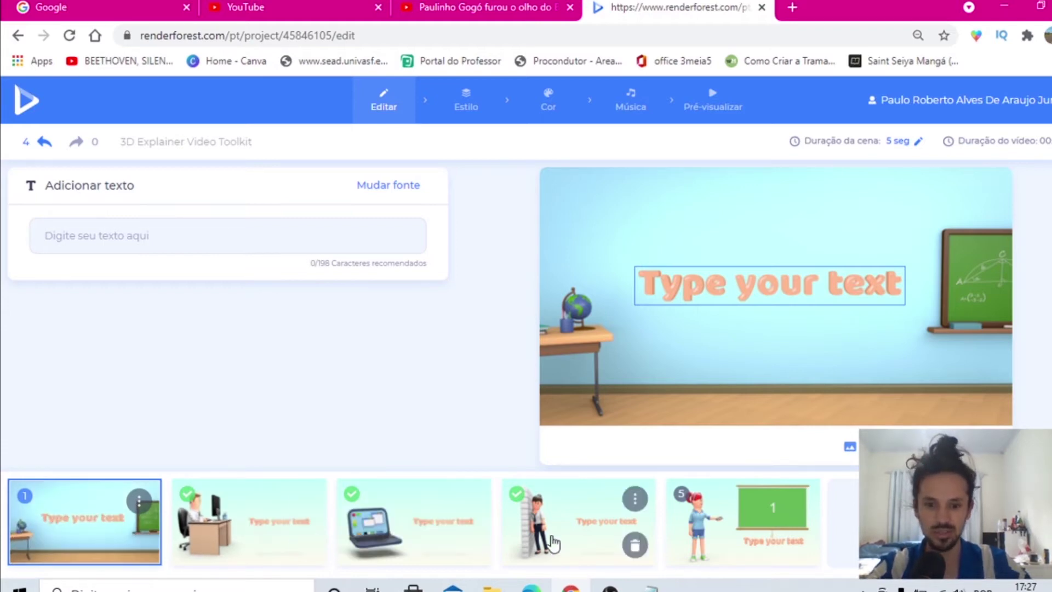
click(651, 588)
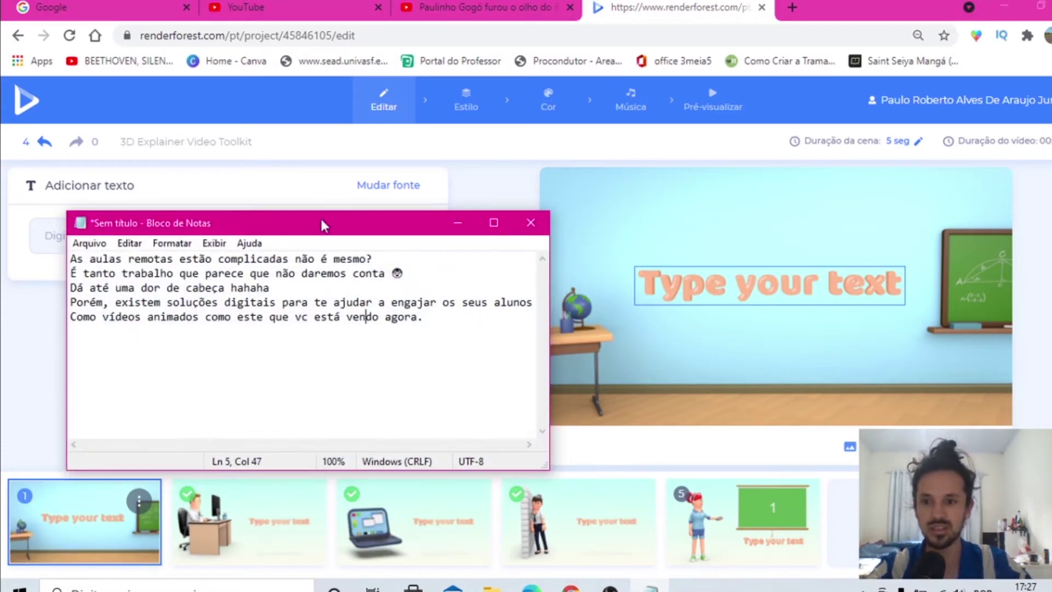
drag(323, 221, 324, 193)
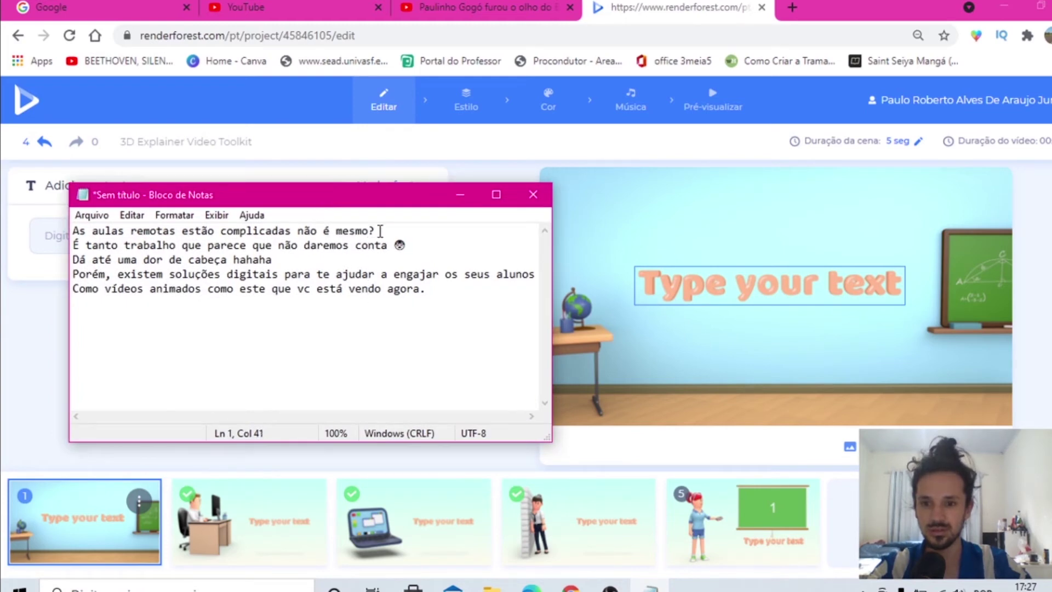
drag(364, 230, 73, 231)
key(ctrl+c)
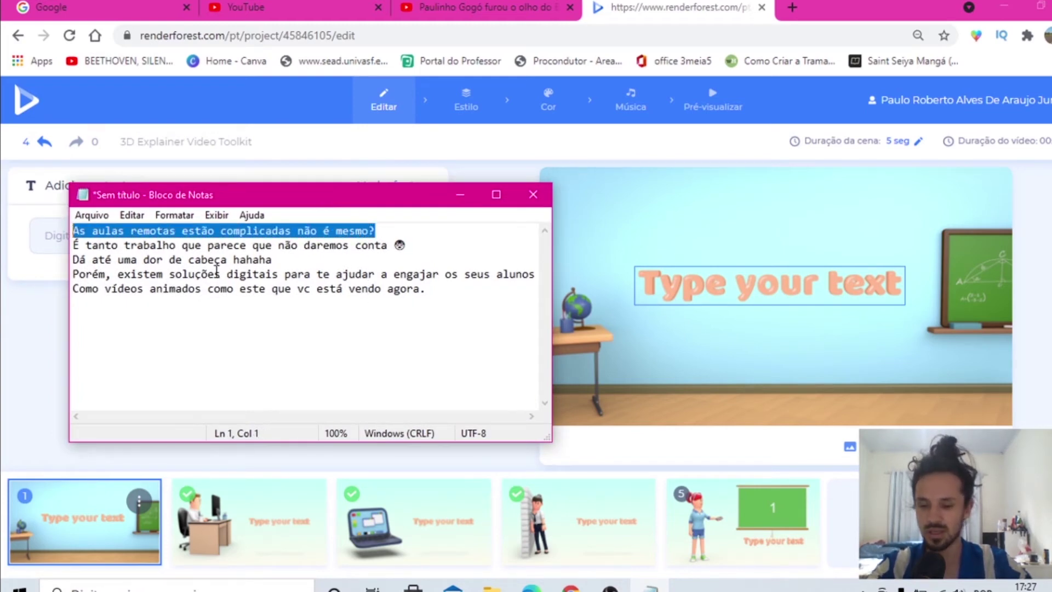
Step: Return to the video editor and save "As aulas remotas estão complicadas não é mesmo?" as the classroom scene's text
click(463, 200)
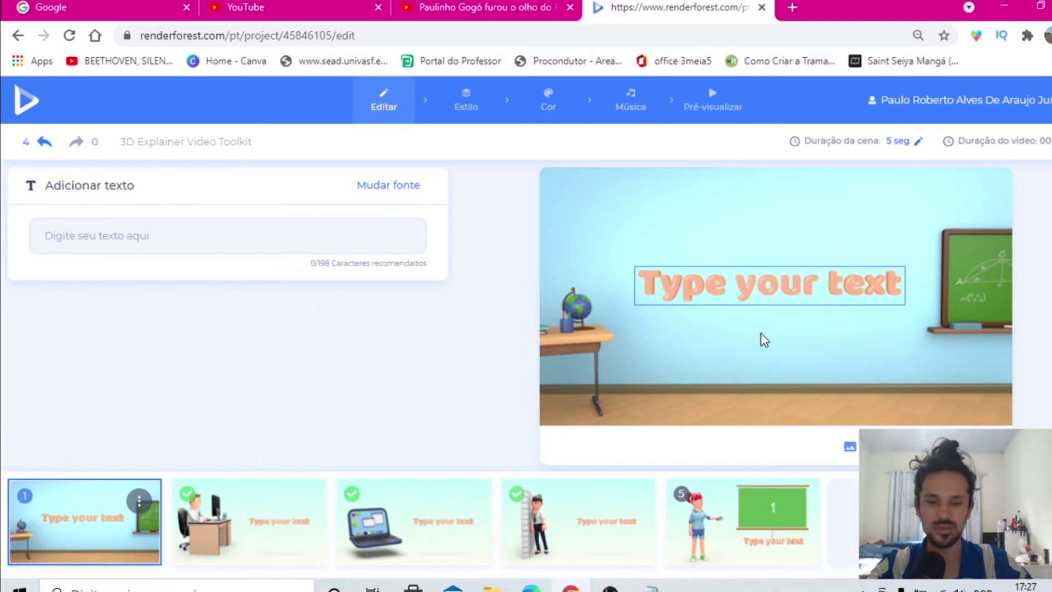
click(735, 288)
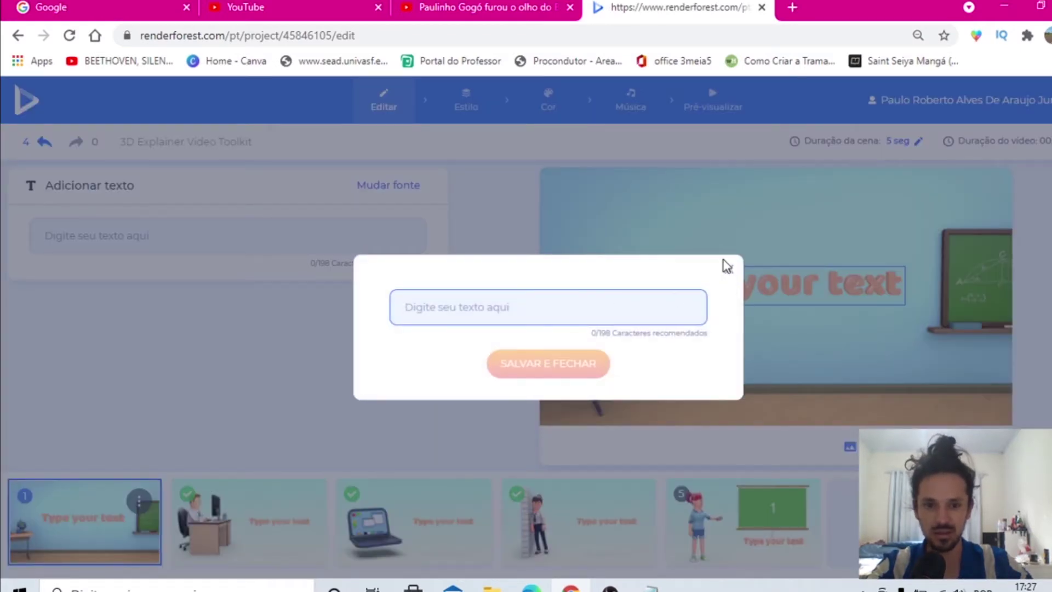
click(728, 271)
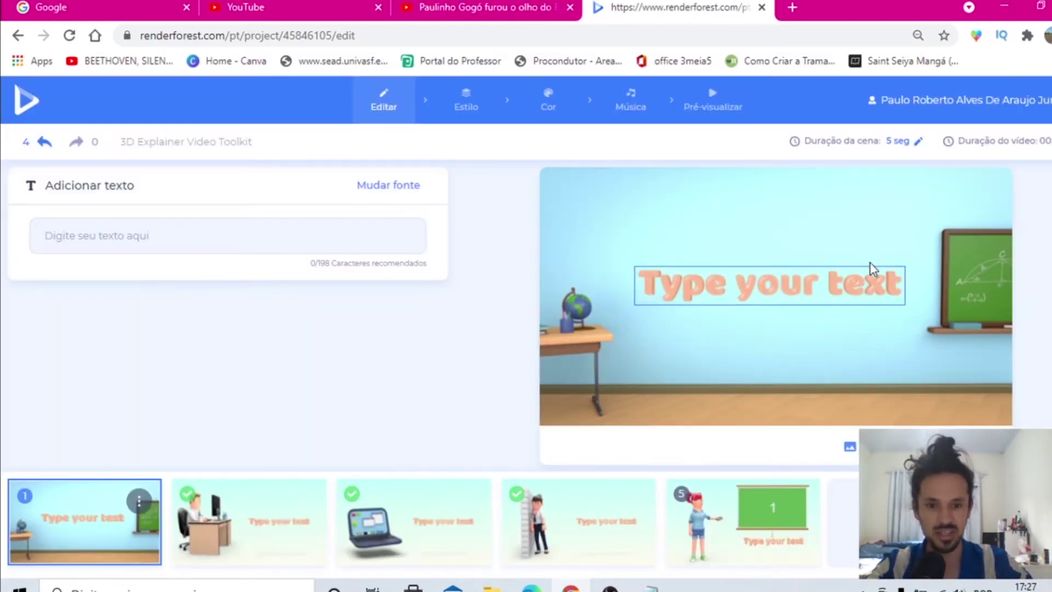
click(741, 293)
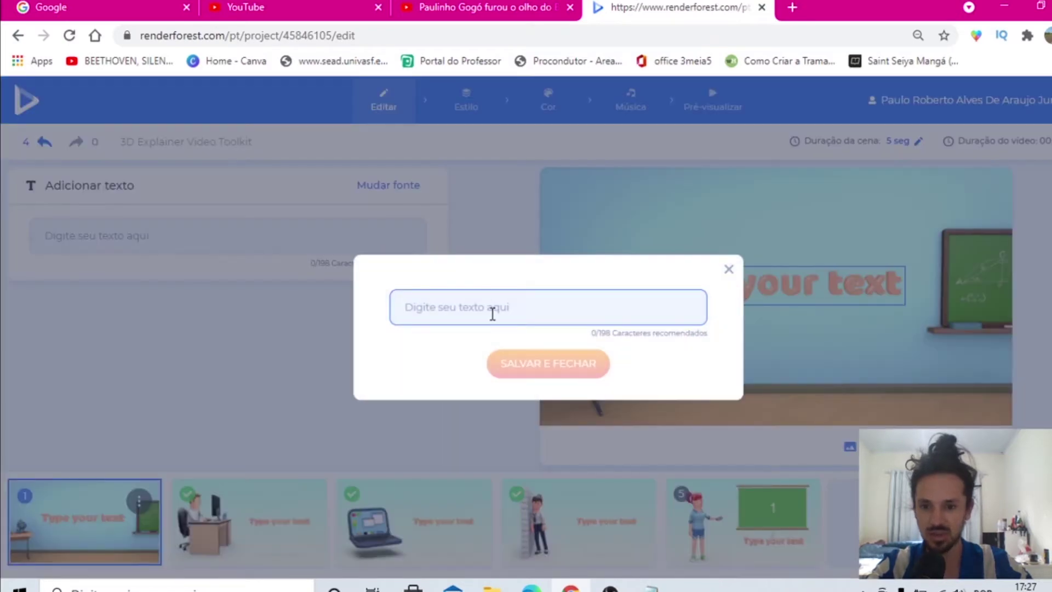
key(ctrl+v)
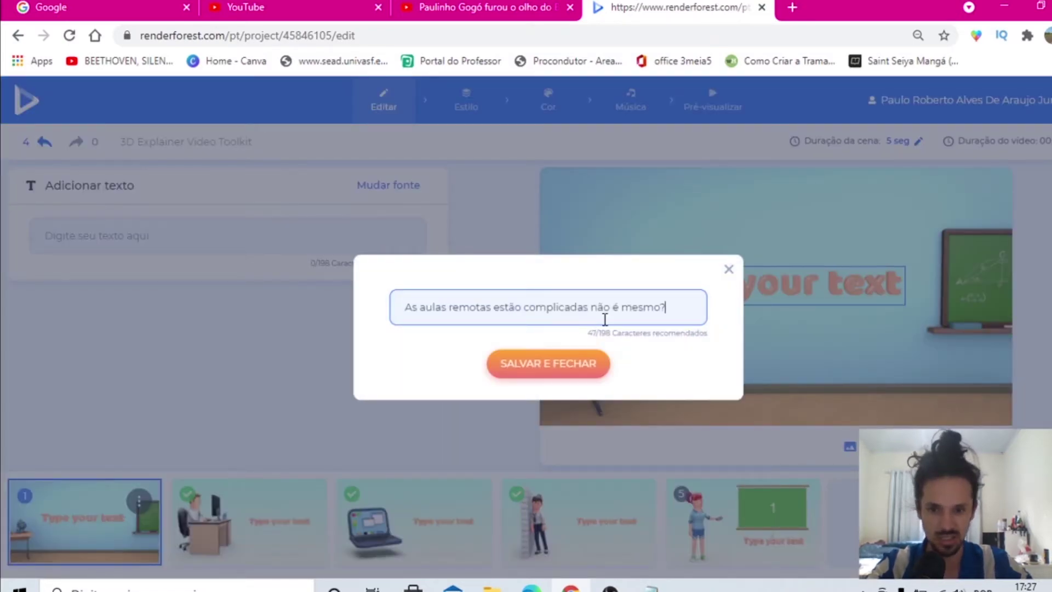
click(536, 370)
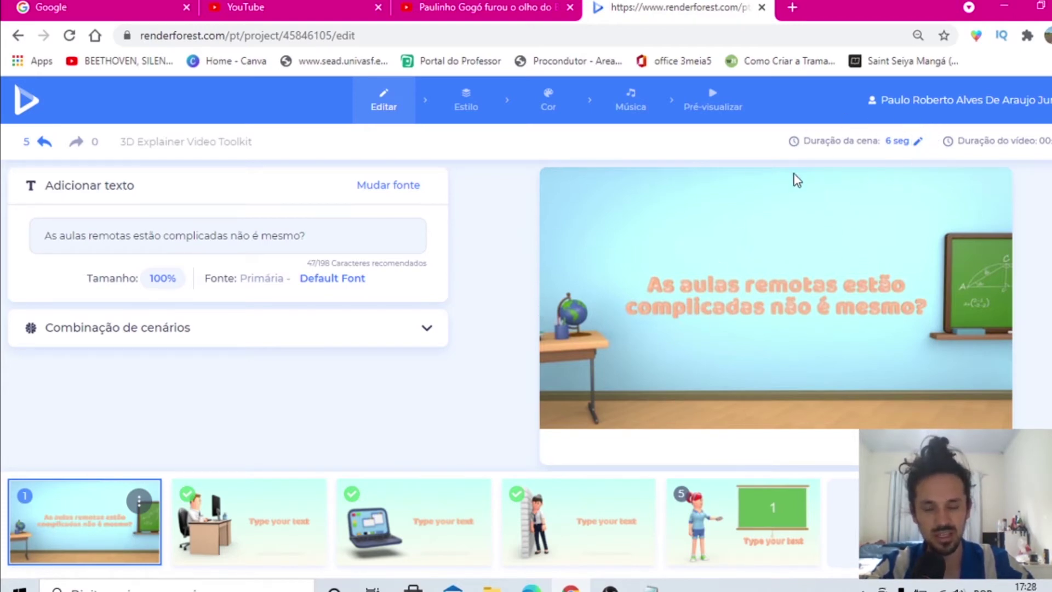
Step: Set the classroom scene's duration to 5 seconds and save it
click(918, 143)
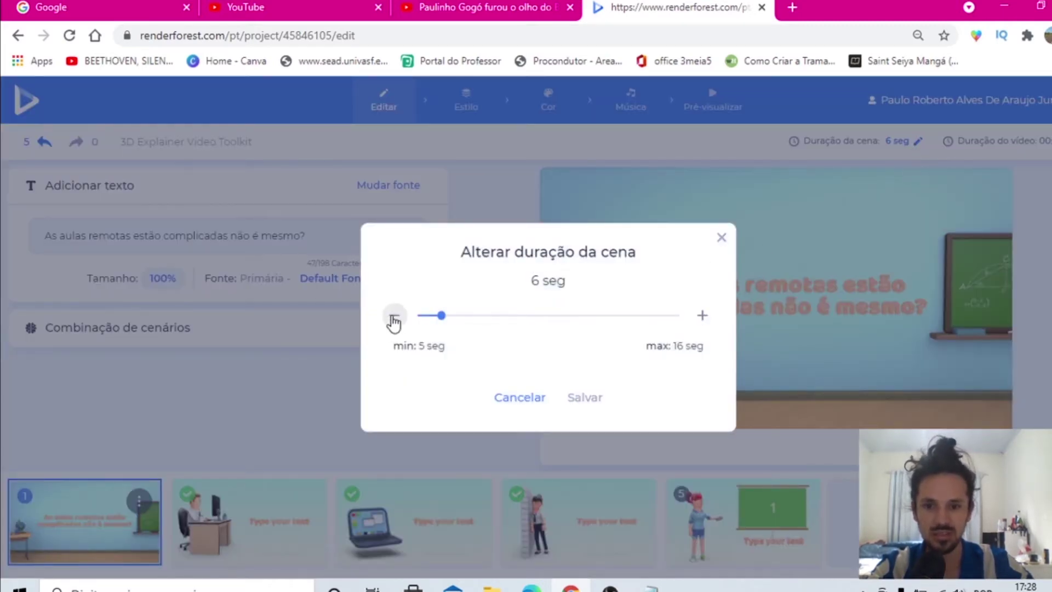
click(393, 316)
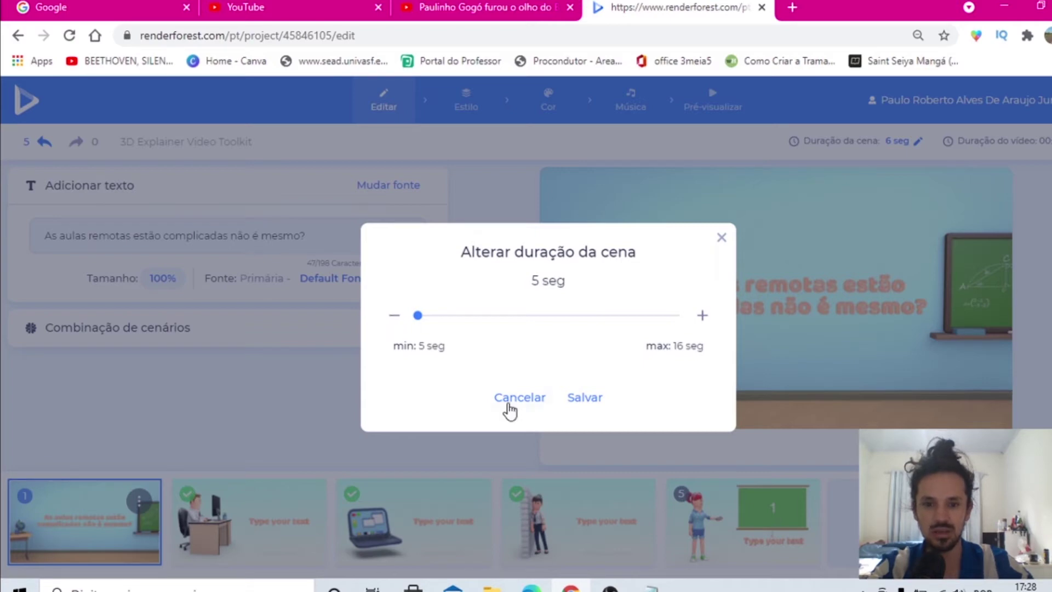
click(582, 398)
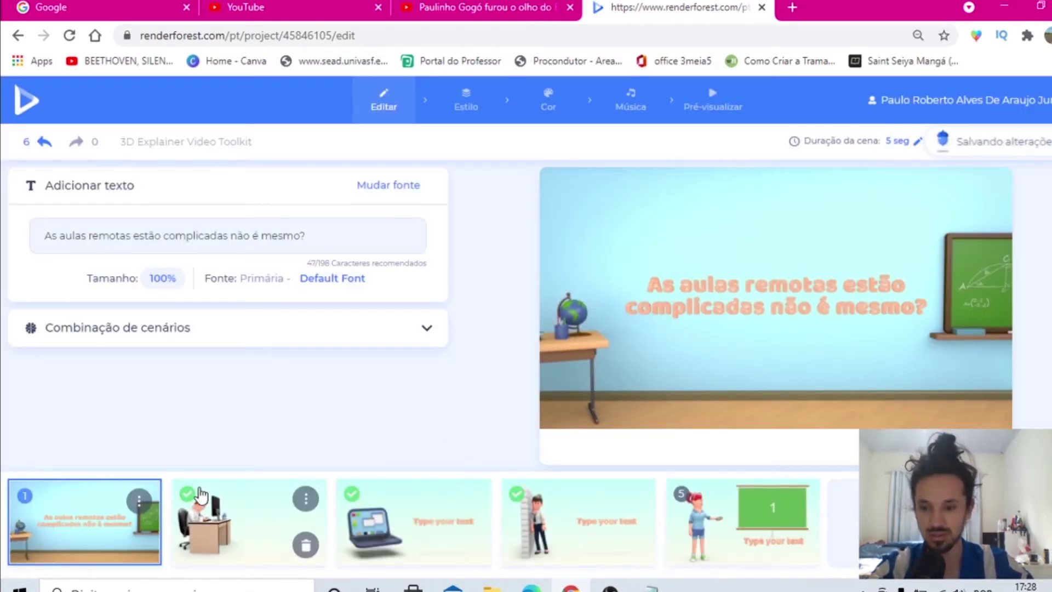
Step: Copy the script's second line from Notepad and save "É tanto trabalho que parece que não daremos conta 😨" as the text of the man-at-desk scene
click(283, 511)
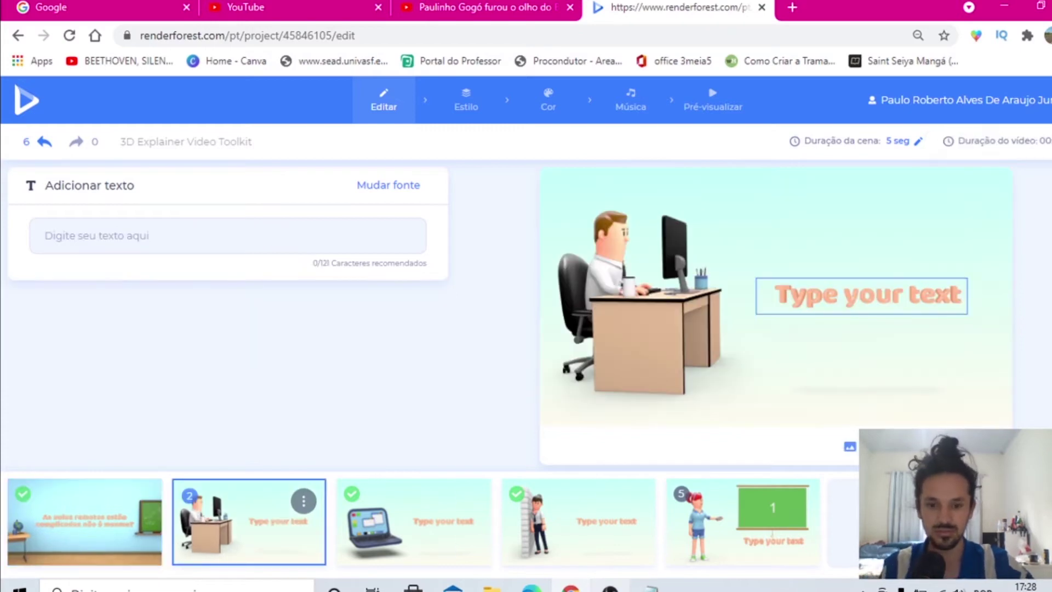
key(alt+Tab)
click(350, 245)
drag(406, 245, 66, 247)
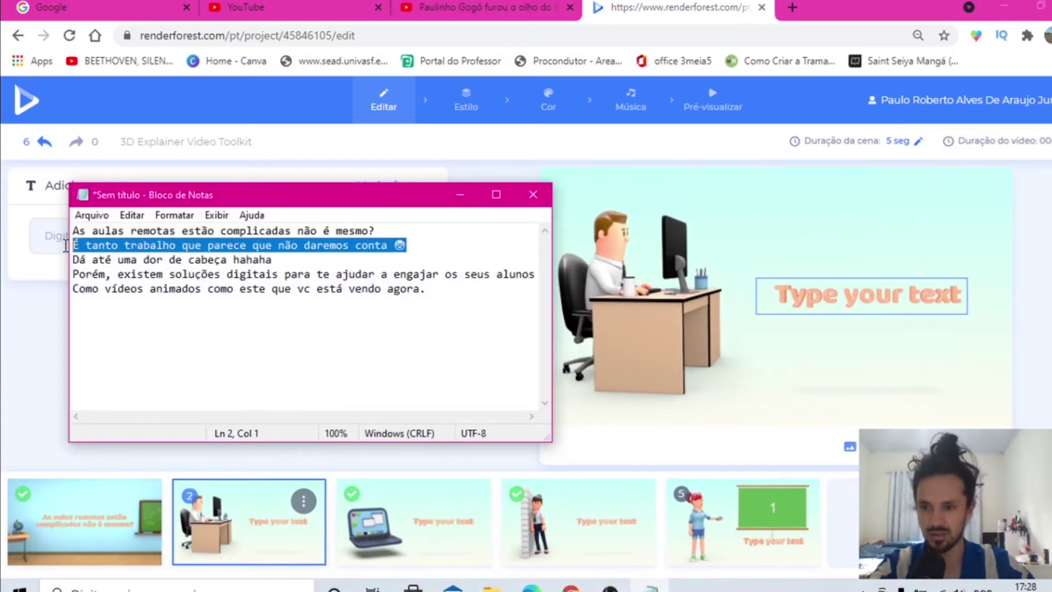
click(461, 196)
click(815, 299)
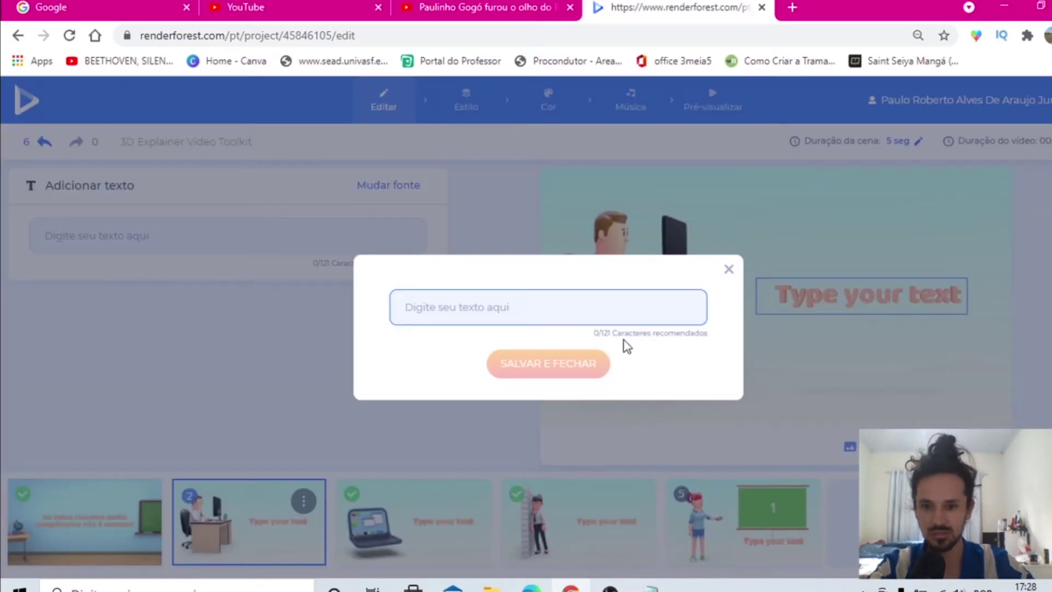
text(É tanto trabalho que parece que não daremos conta 😨)
click(559, 368)
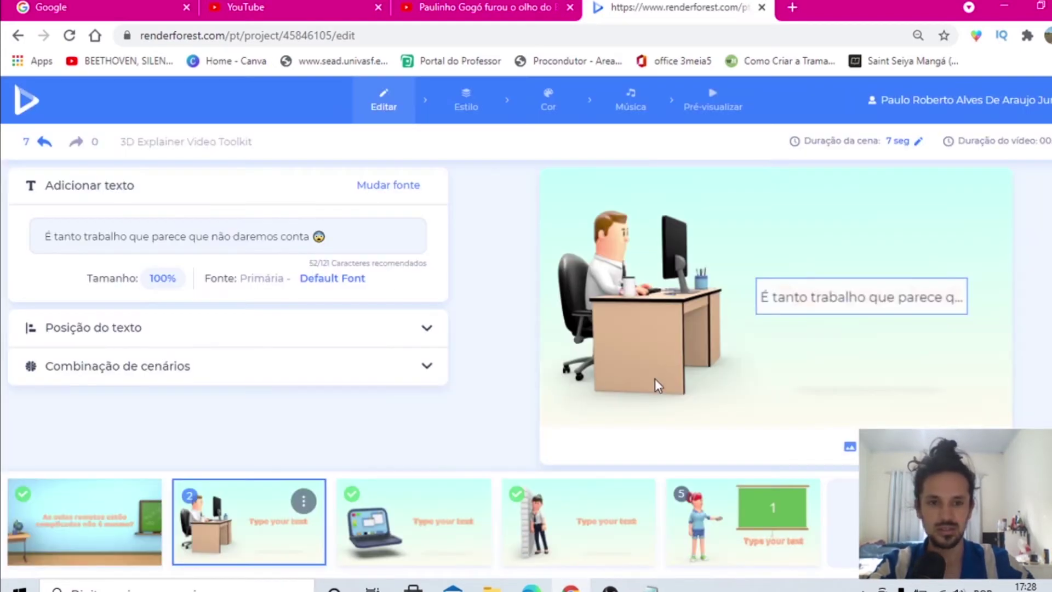
Step: Set the man-at-desk scene's duration to 5 seconds and save it
click(918, 143)
click(395, 318)
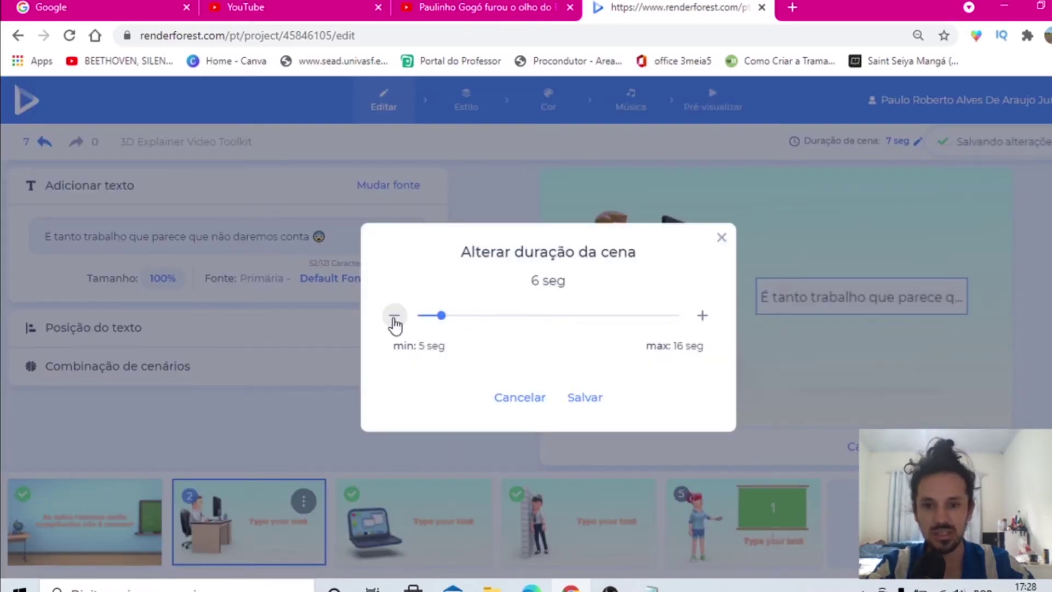
click(395, 320)
click(585, 399)
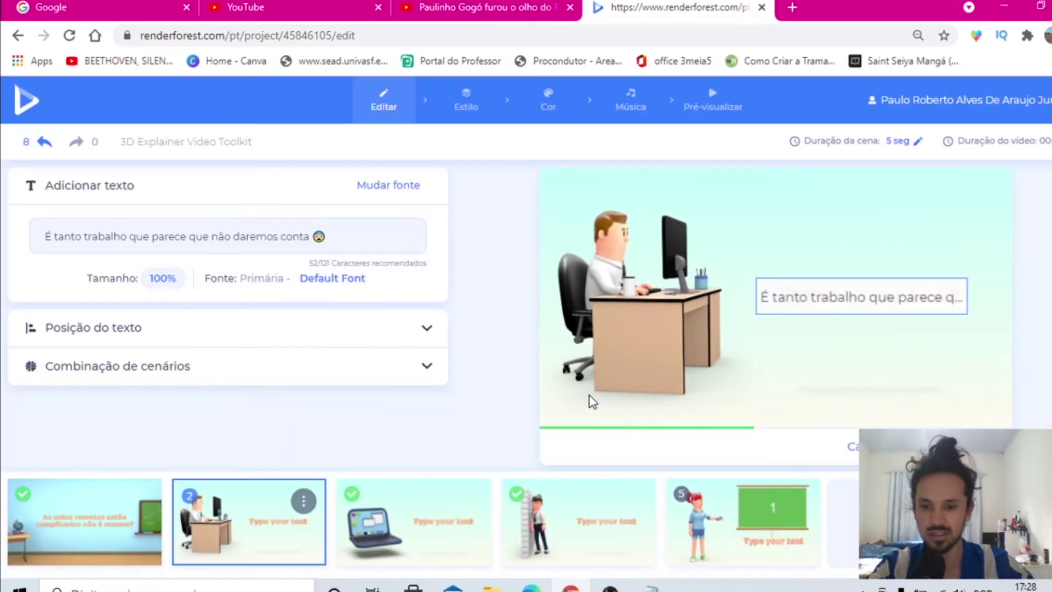
Step: Select the laptop scene and copy the script's third line, "Dá até uma dor de cabeça hahaha", from Notepad
click(378, 524)
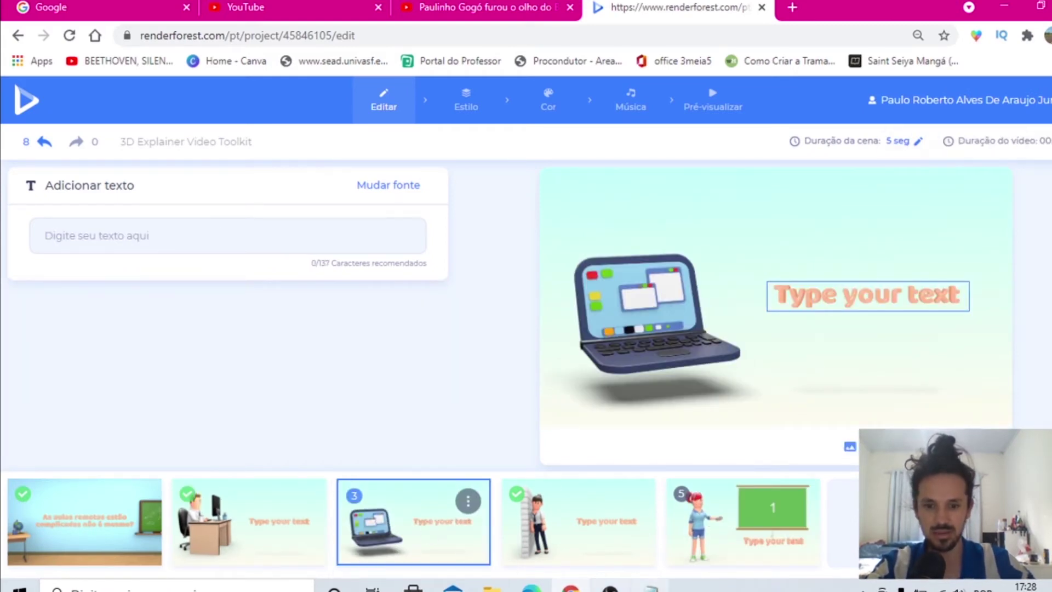
key(alt+Tab)
click(279, 275)
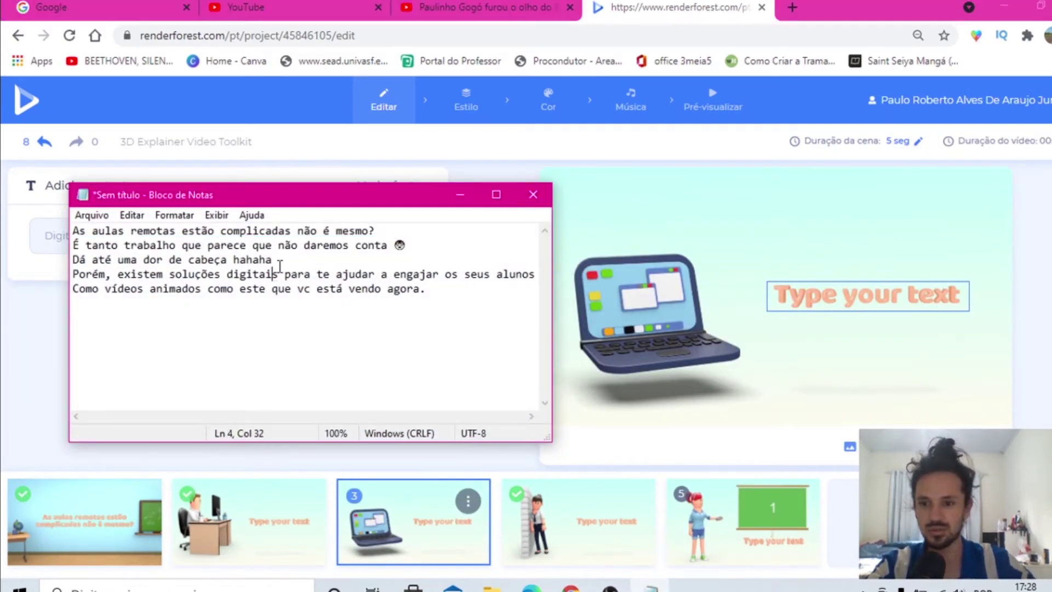
drag(290, 261, 69, 261)
key(ctrl+c)
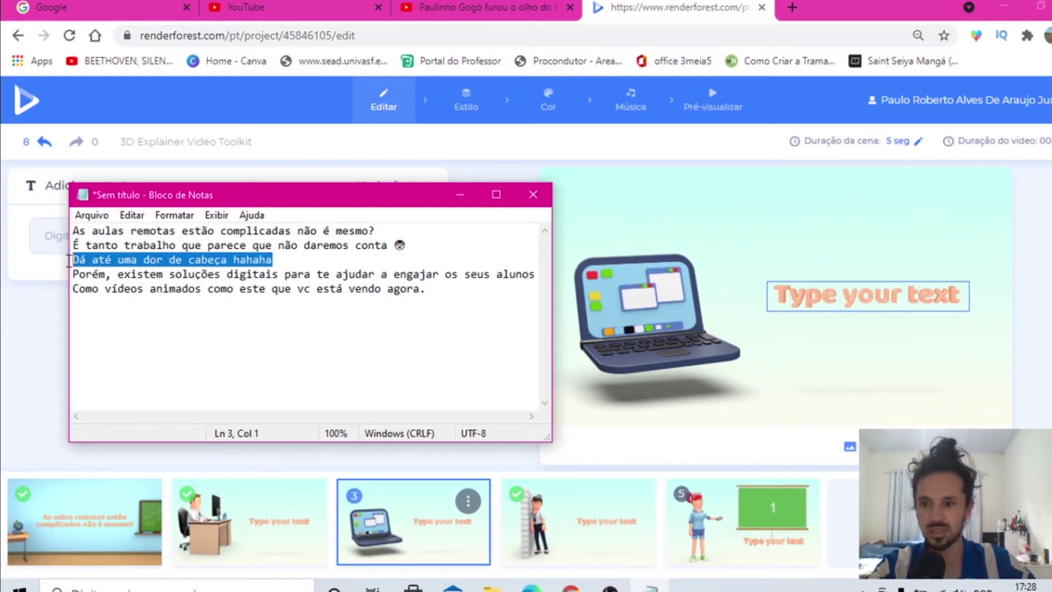
click(461, 196)
Step: Move the laptop scene to fourth place, after the woman-at-wall scene, and select the woman-at-wall scene
mouse_move(400, 536)
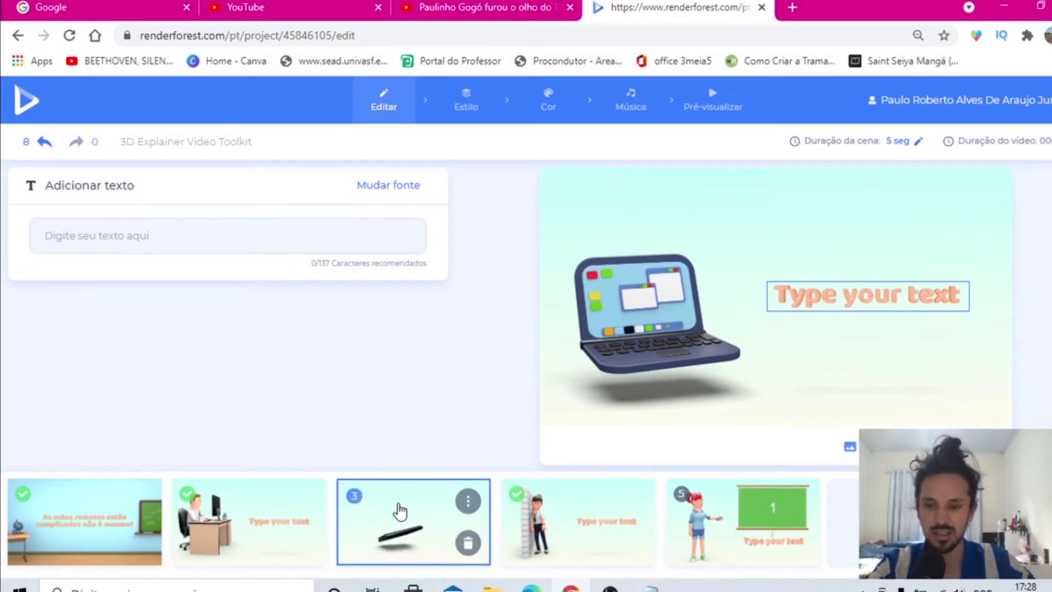
drag(392, 512, 585, 519)
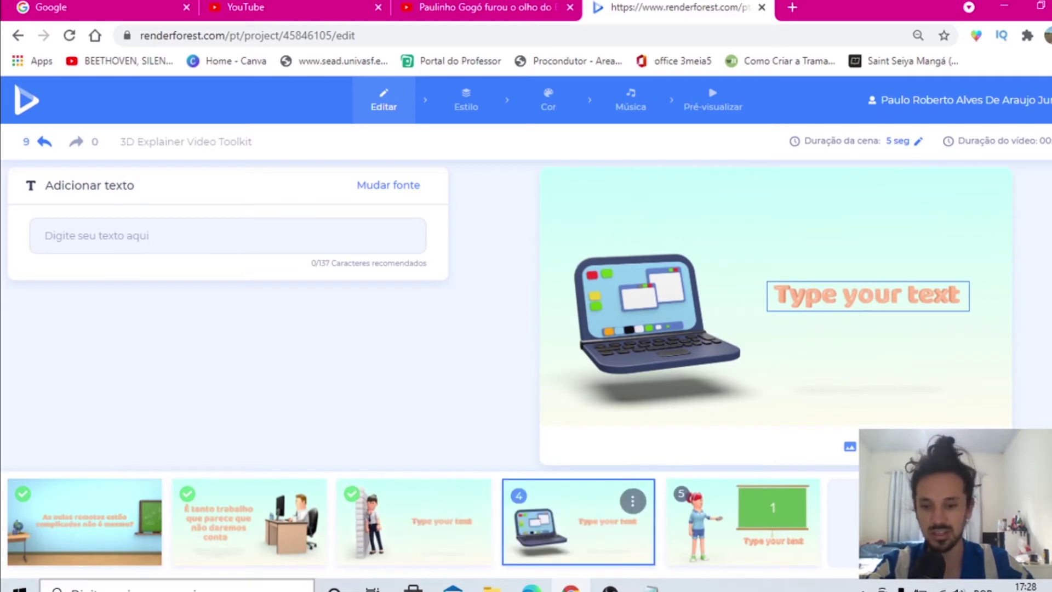
click(405, 529)
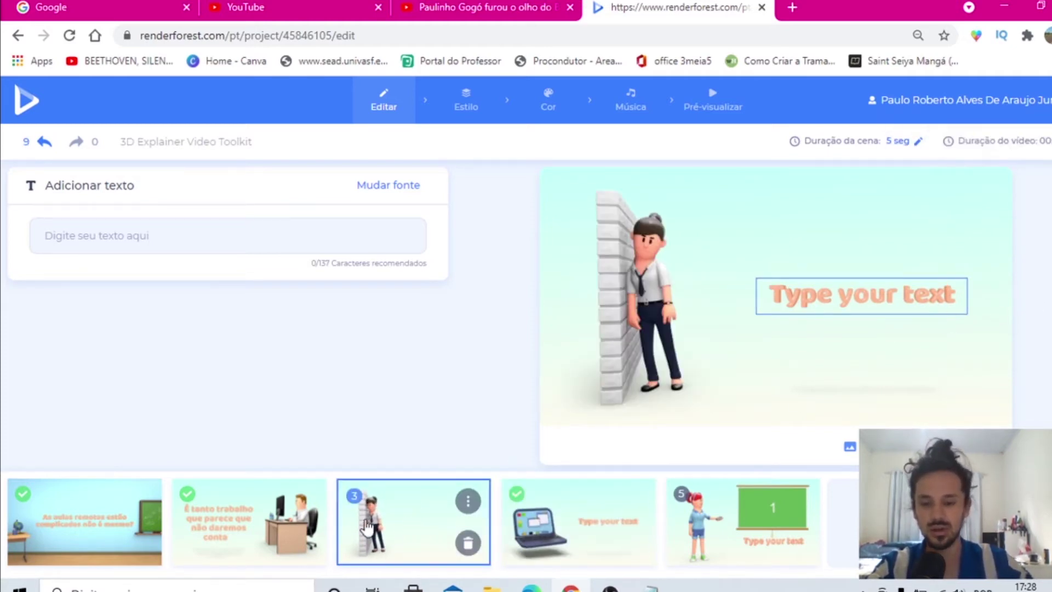
mouse_move(384, 534)
mouse_down()
mouse_move(575, 535)
mouse_move(623, 545)
mouse_move(85, 537)
mouse_move(388, 520)
mouse_up()
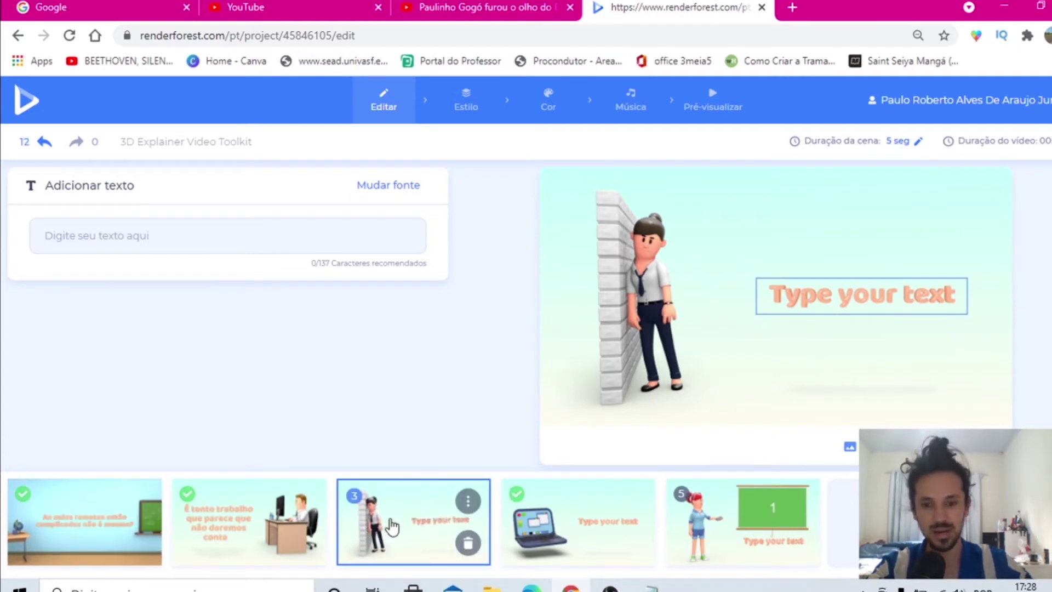
Step: Paste the copied line "Dá até uma dor de cabeça hahaha" as the text of the woman-at-wall scene and save it
click(831, 298)
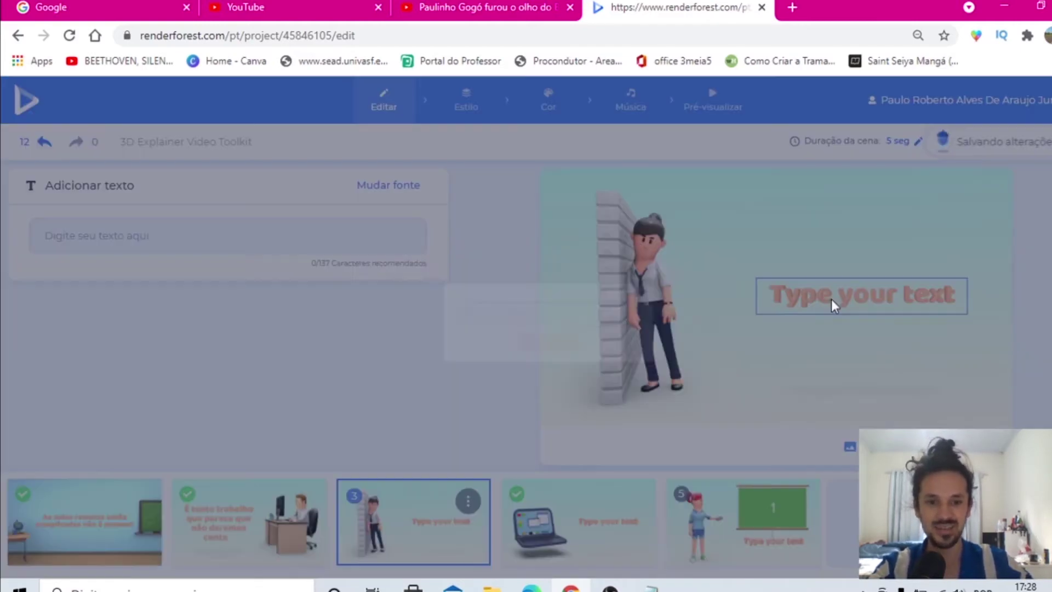
click(682, 308)
key(ctrl+v)
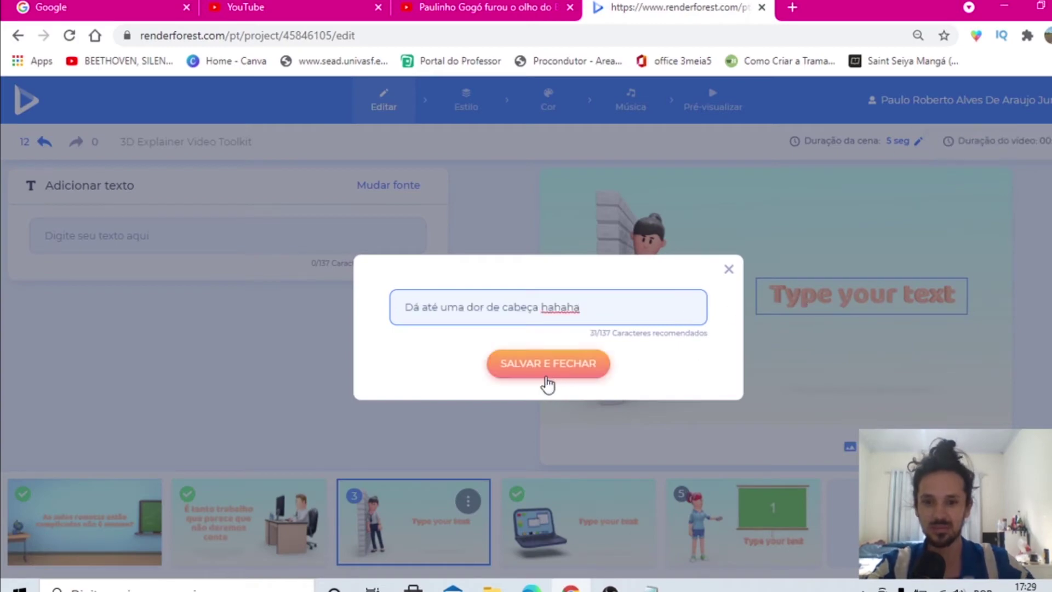
click(548, 364)
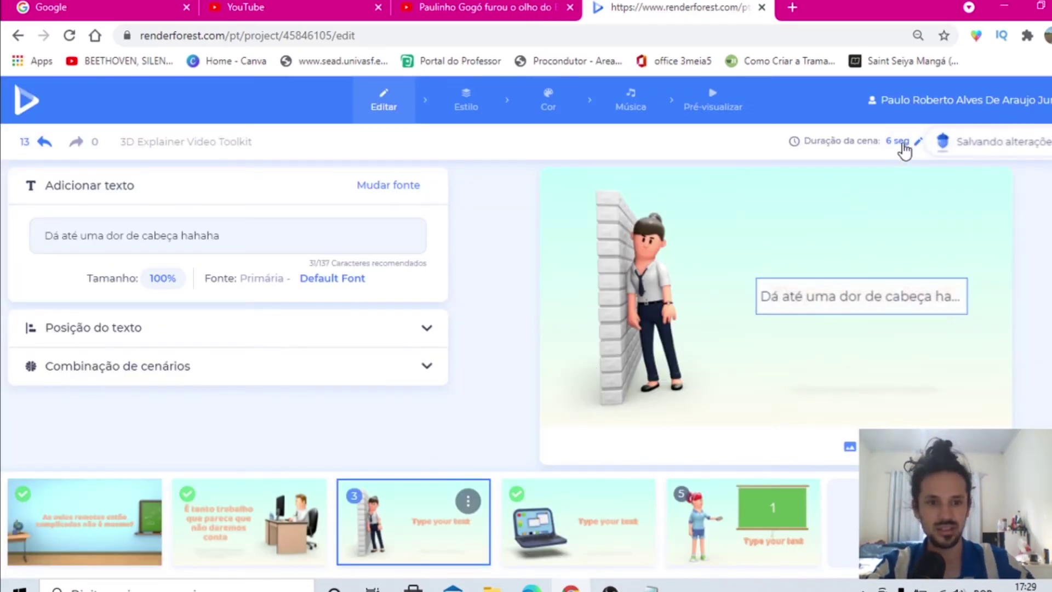
Step: Set the woman-at-wall scene's duration to 5 seconds and save it
click(901, 144)
click(406, 325)
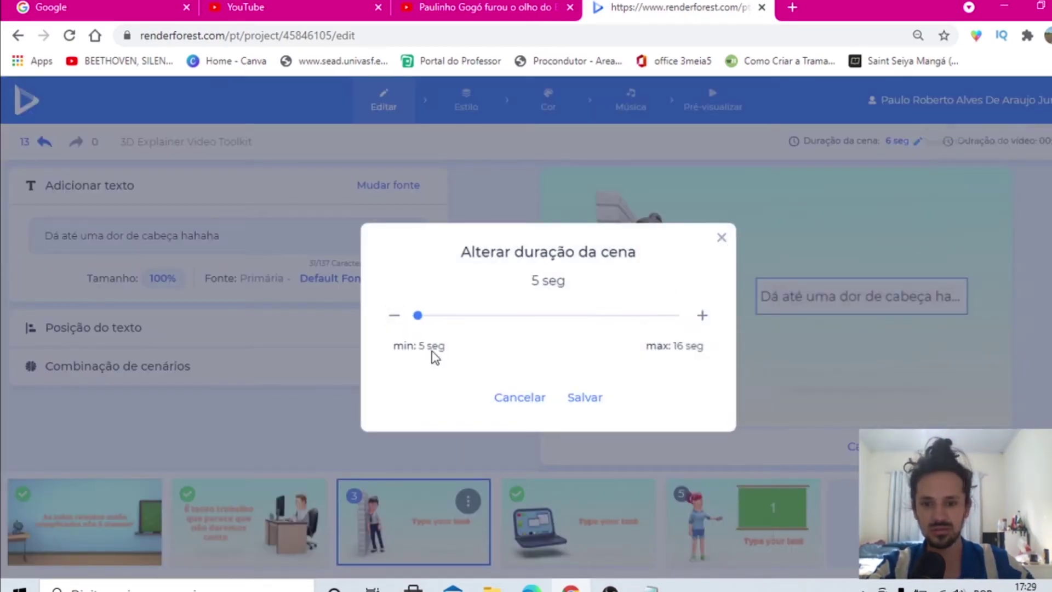
click(585, 397)
Step: Copy the script's fourth line from Notepad and save "Porém, existem soluções digitais para te ajudar a engajar os seus alunos" as the laptop scene's text
click(548, 526)
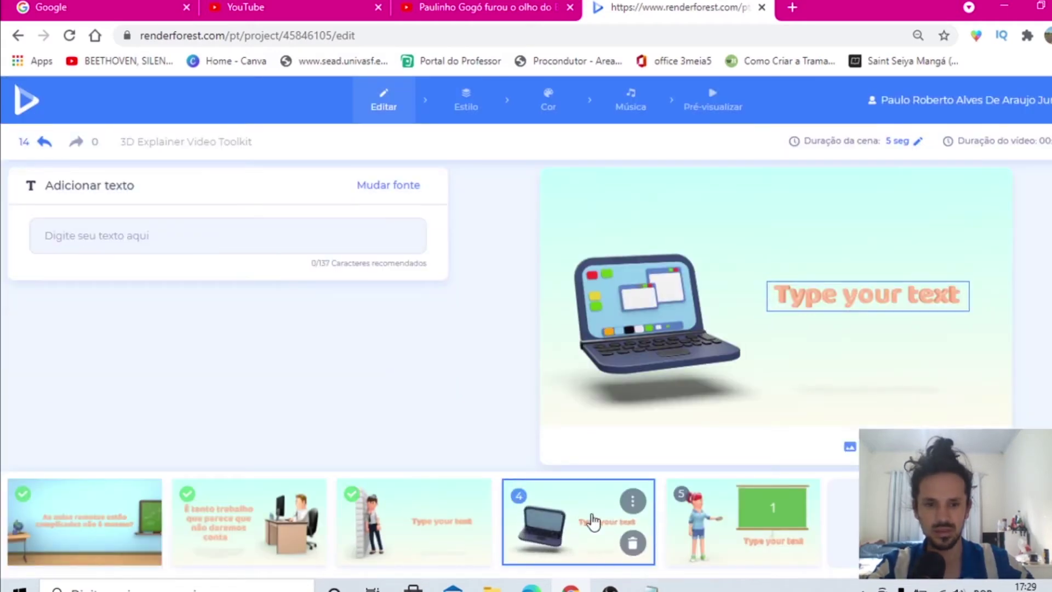
click(651, 589)
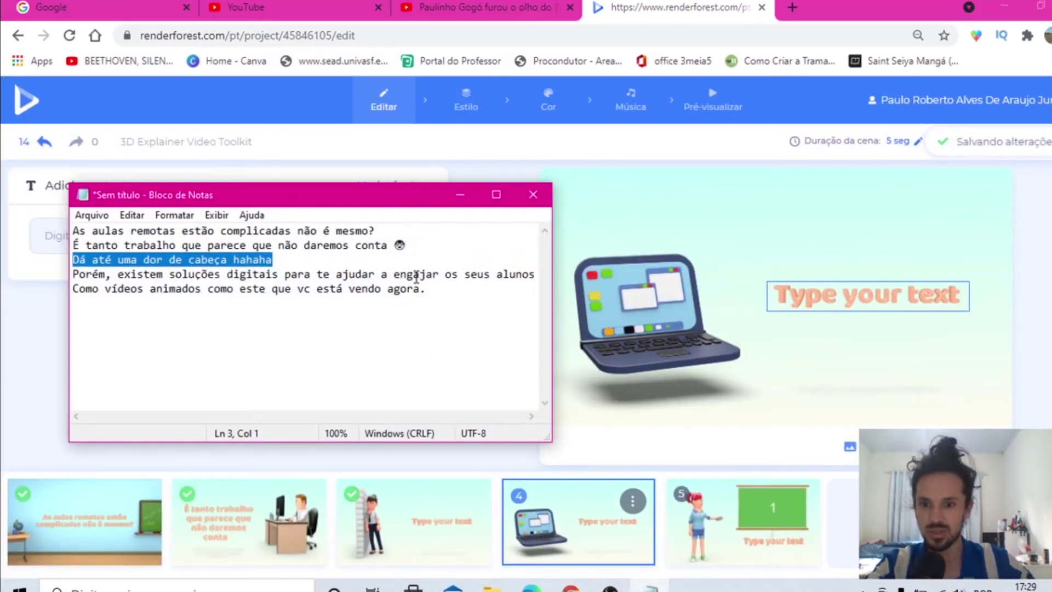
click(417, 276)
drag(534, 284, 28, 275)
key(ctrl+c)
click(460, 195)
click(868, 296)
key(ctrl+v)
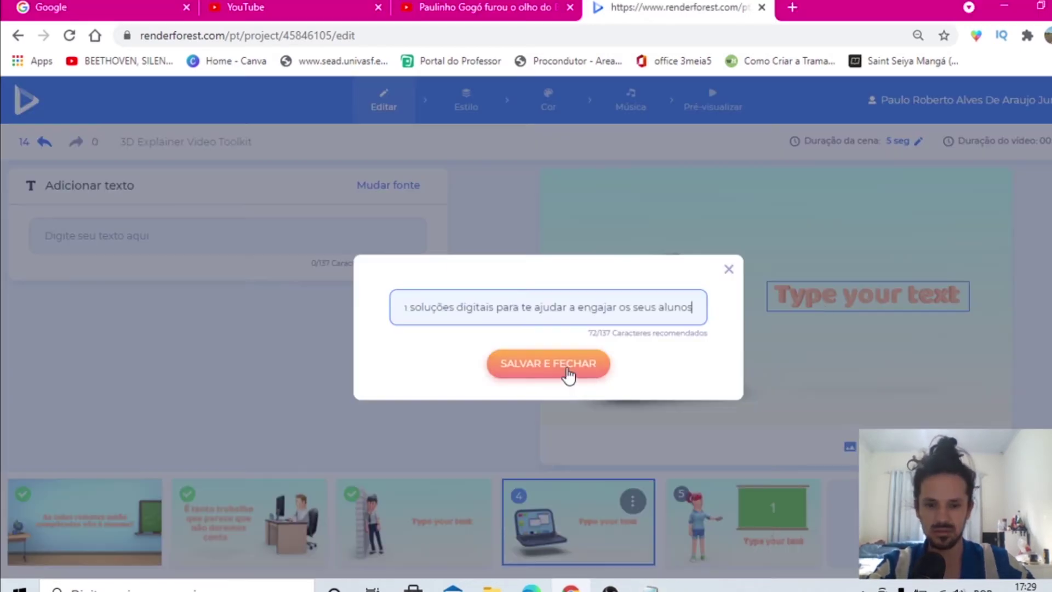
click(571, 370)
Step: Check the script's last line in Notepad and enter "Vídeos animados ajudam bastante!" as the text below the board in the fifth scene
click(651, 589)
drag(426, 289, 73, 289)
click(461, 194)
click(869, 354)
text(Vídeos animados ajudam bastante!)
key(Return)
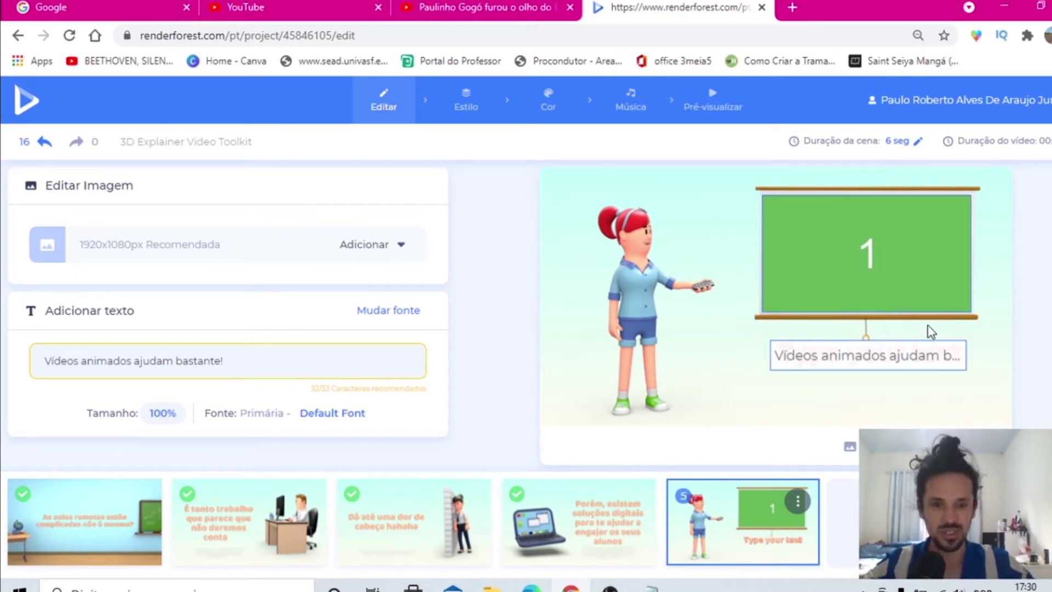
Step: Upload the image file 2000 from the Área de Trabalho folder into the fifth scene's green board
click(886, 268)
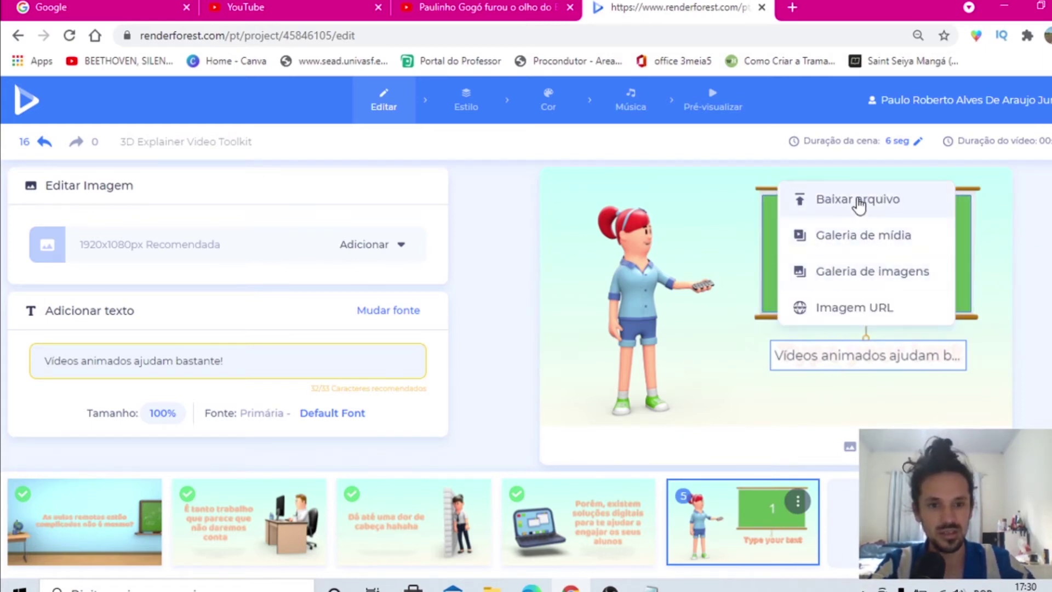
click(858, 203)
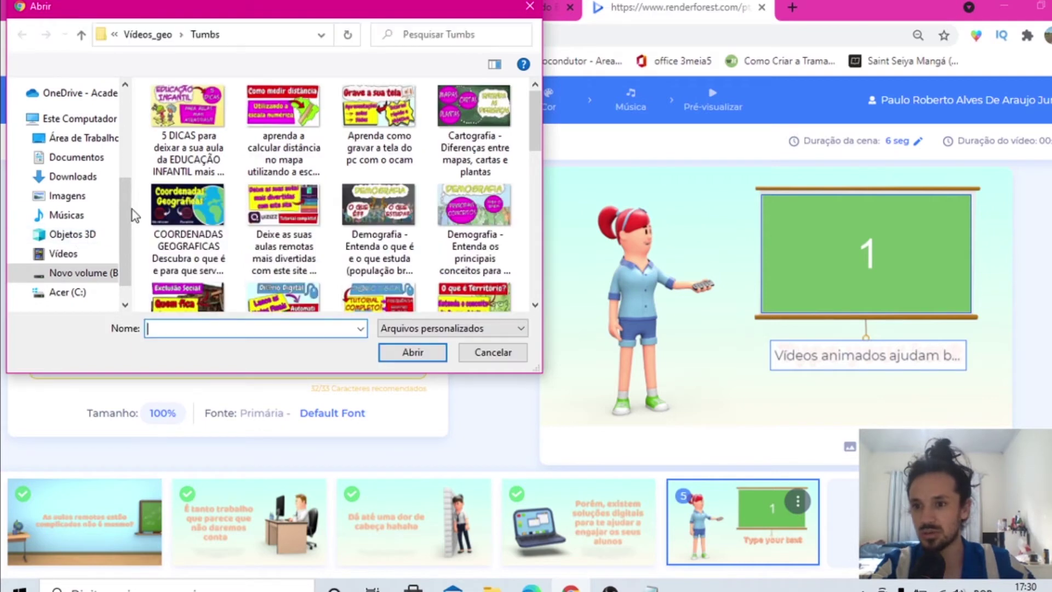
drag(124, 180, 122, 137)
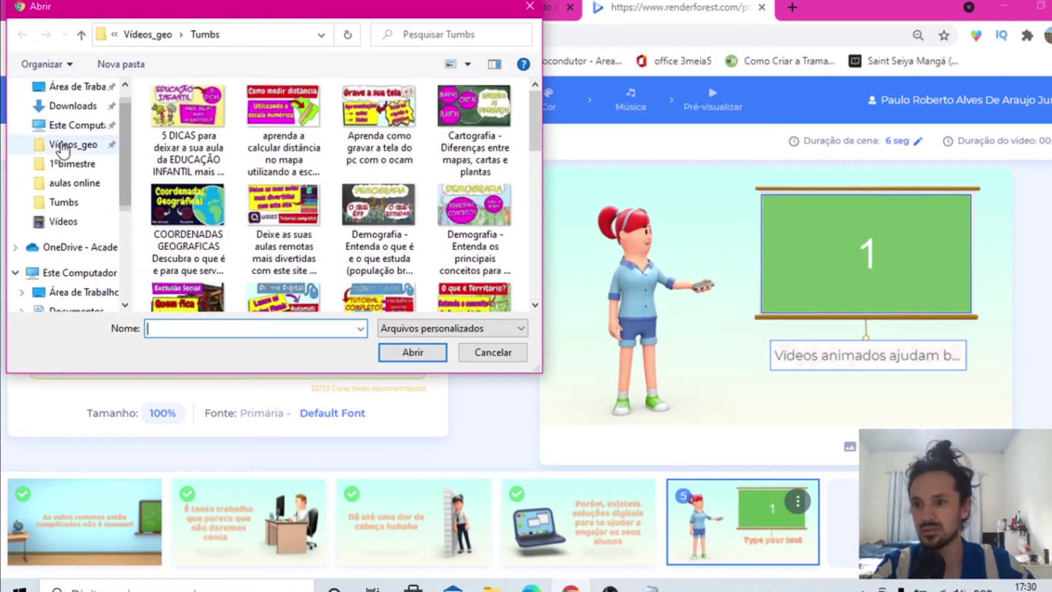
scroll(60, 148, down, 1)
click(83, 215)
click(176, 196)
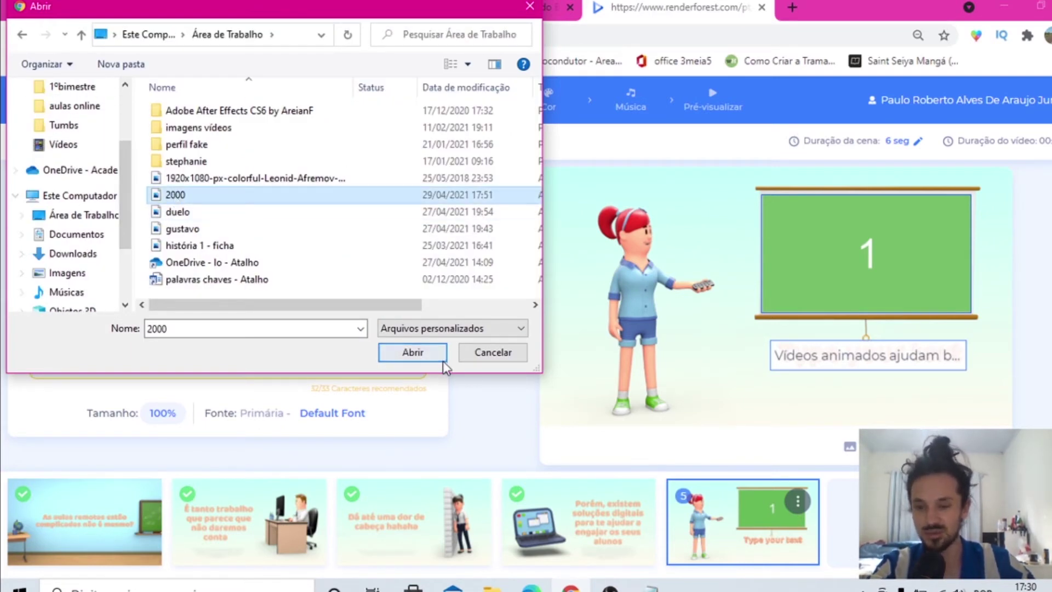
click(412, 354)
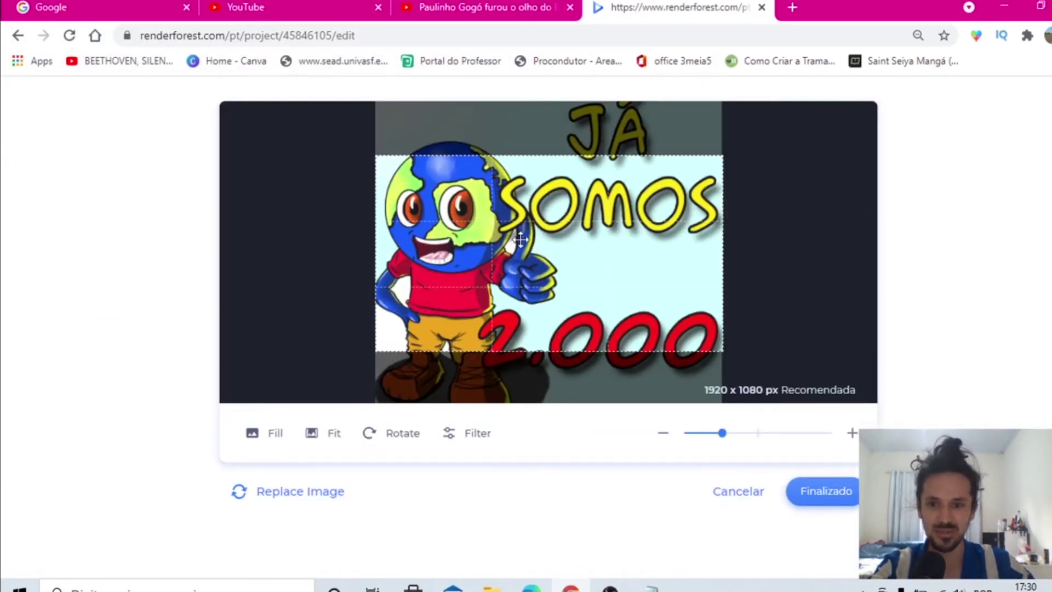
Step: Shrink the uploaded image and center it horizontally in the crop frame so most of it fits, and finalize the crop
drag(521, 240, 521, 206)
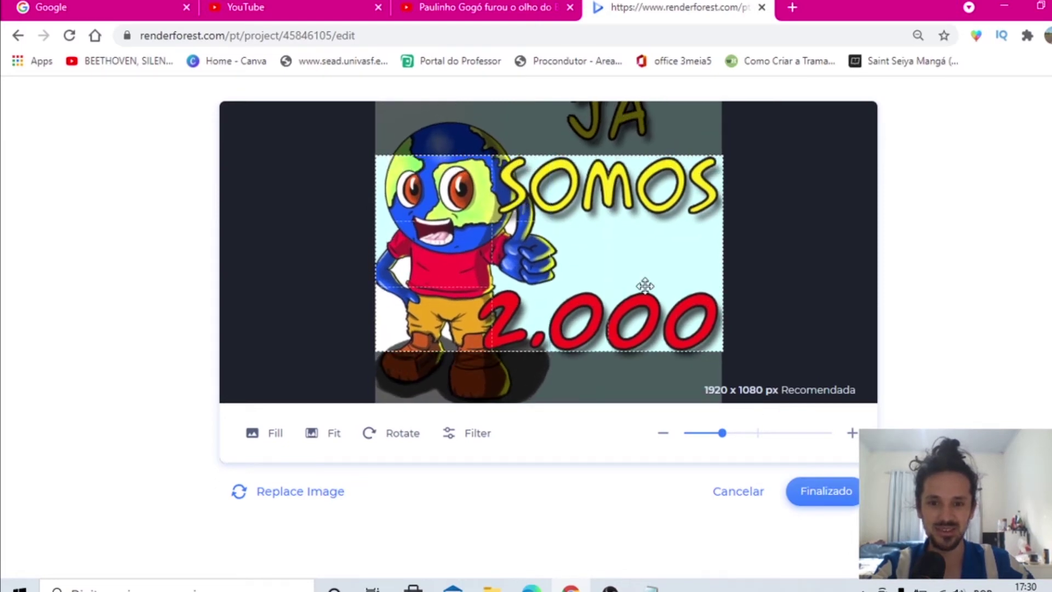
mouse_move(604, 232)
mouse_down()
mouse_move(603, 272)
mouse_move(603, 226)
mouse_up()
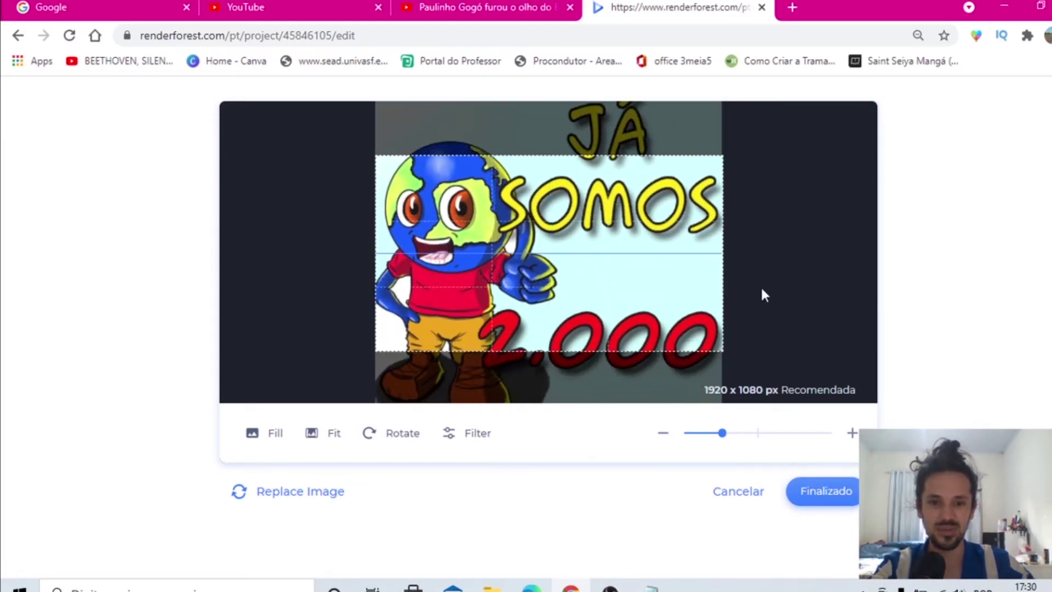
scroll(663, 285, down, 4)
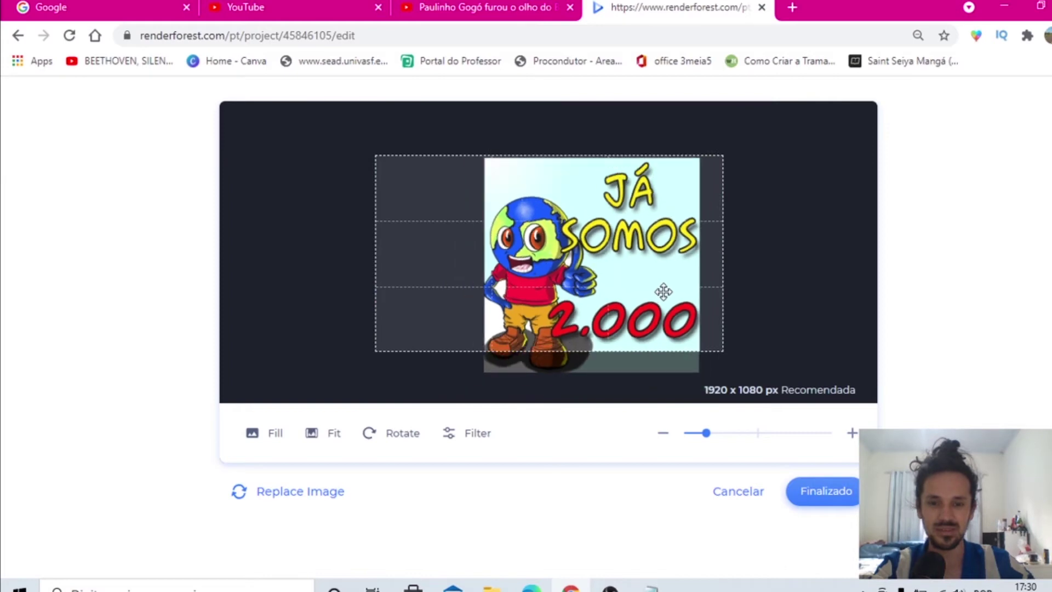
drag(663, 292, 634, 291)
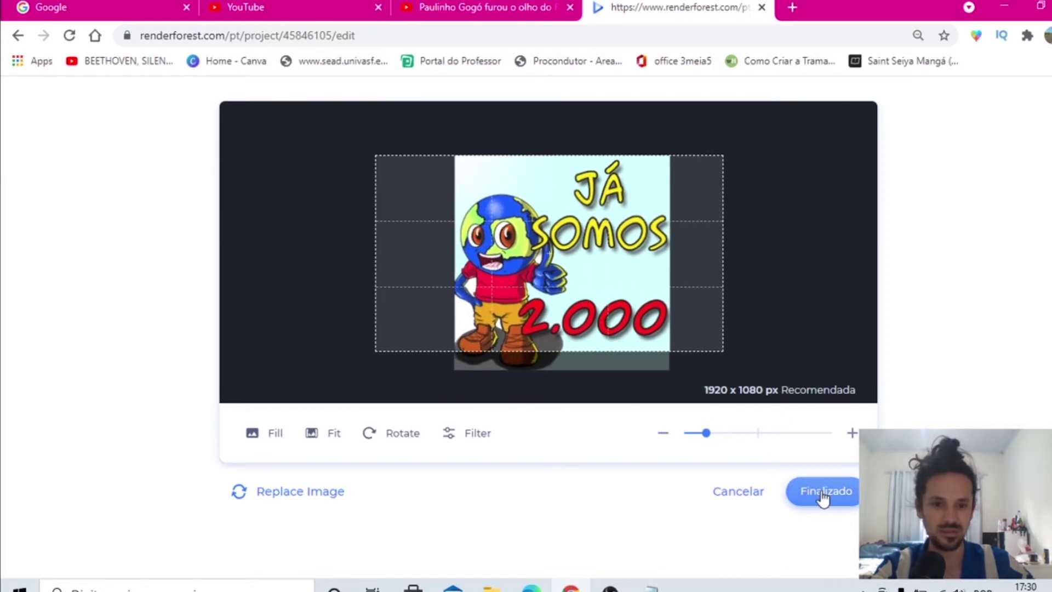
click(824, 495)
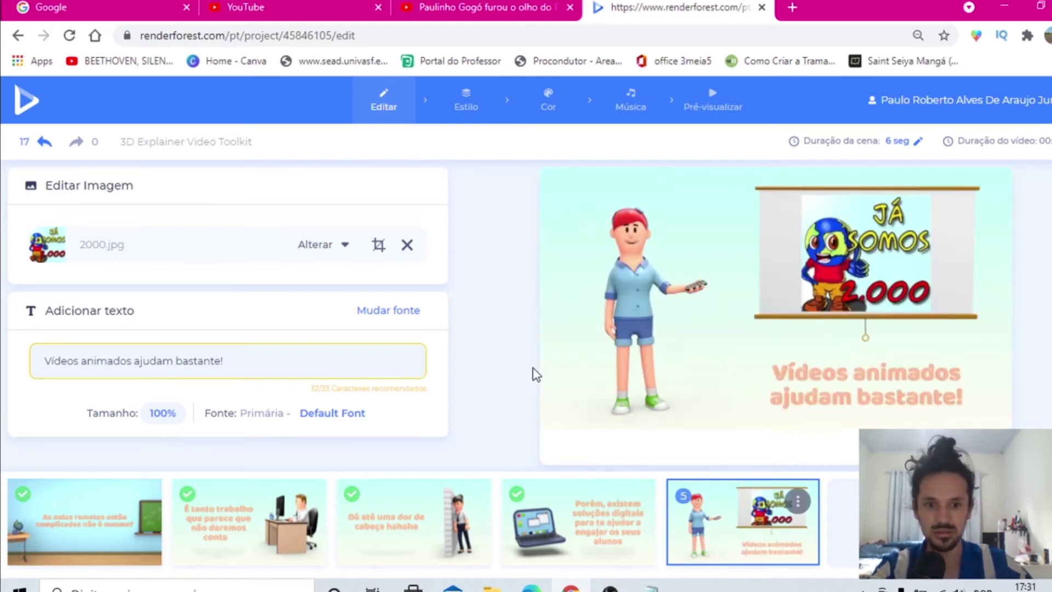
Step: Try the Flat Look appearance for the animation and switch back to 3D Look
click(463, 103)
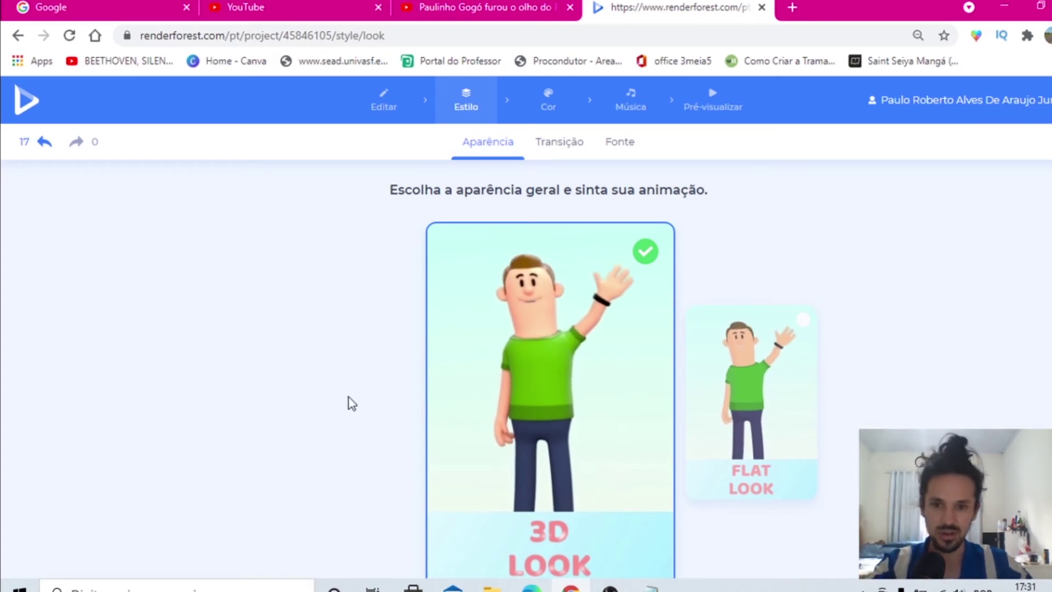
click(755, 372)
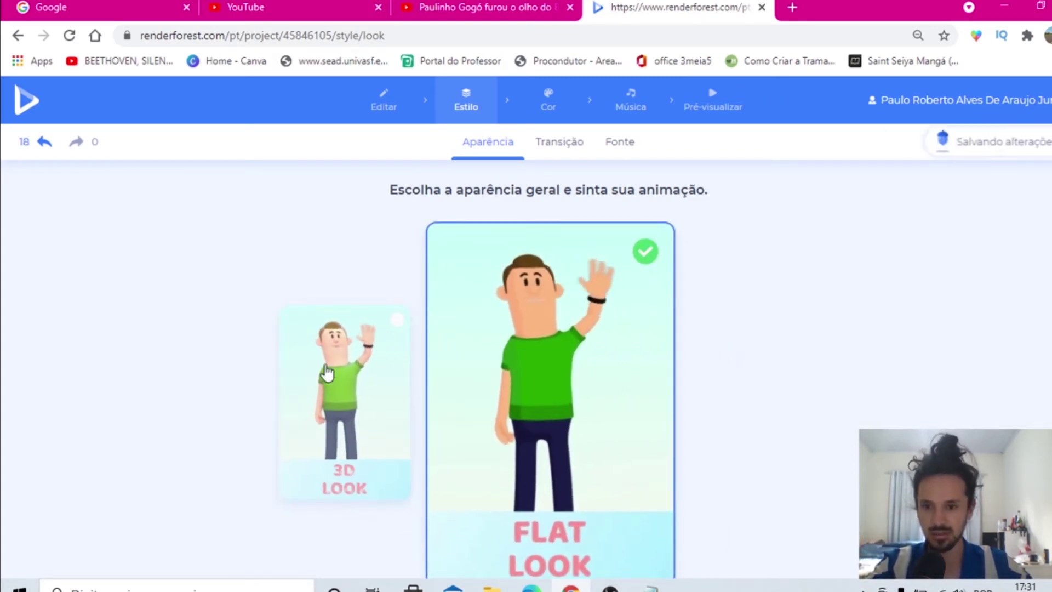
click(367, 399)
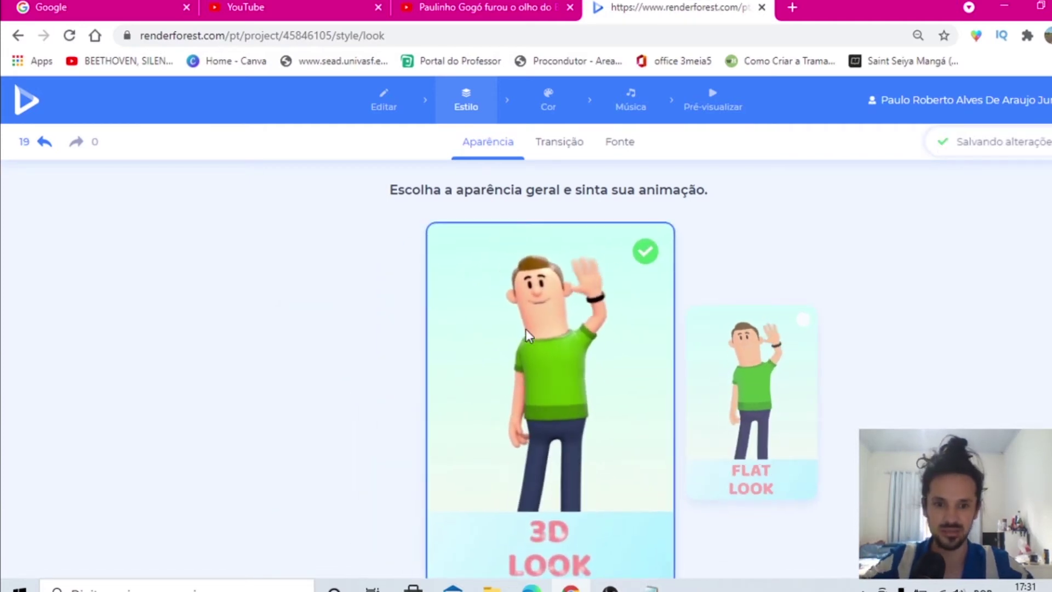
Step: Compare the predefined color palettes and apply the third one, with dark green, white, purple and yellow
click(548, 100)
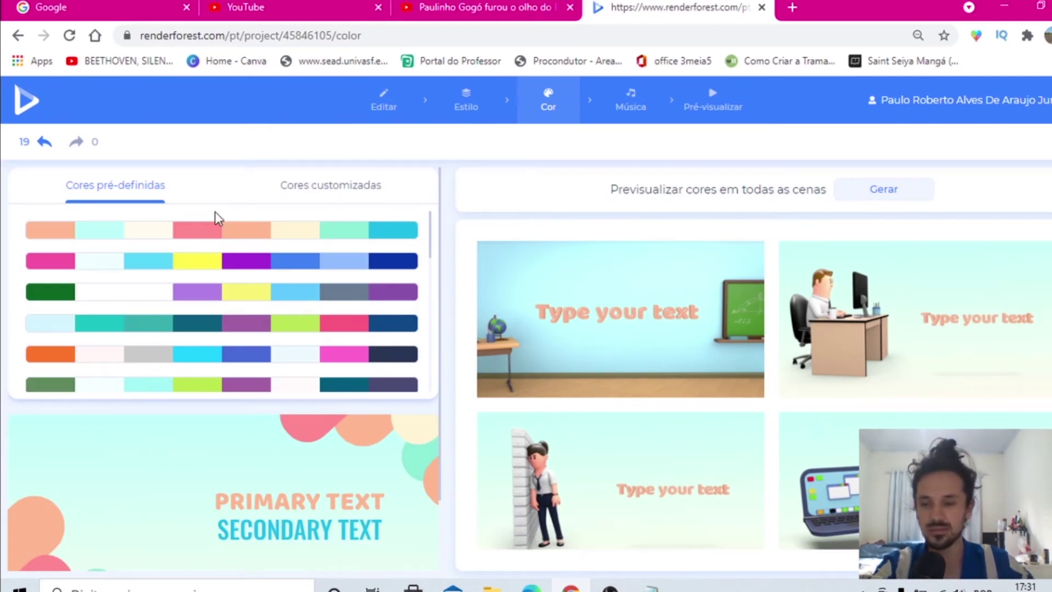
click(225, 239)
click(226, 267)
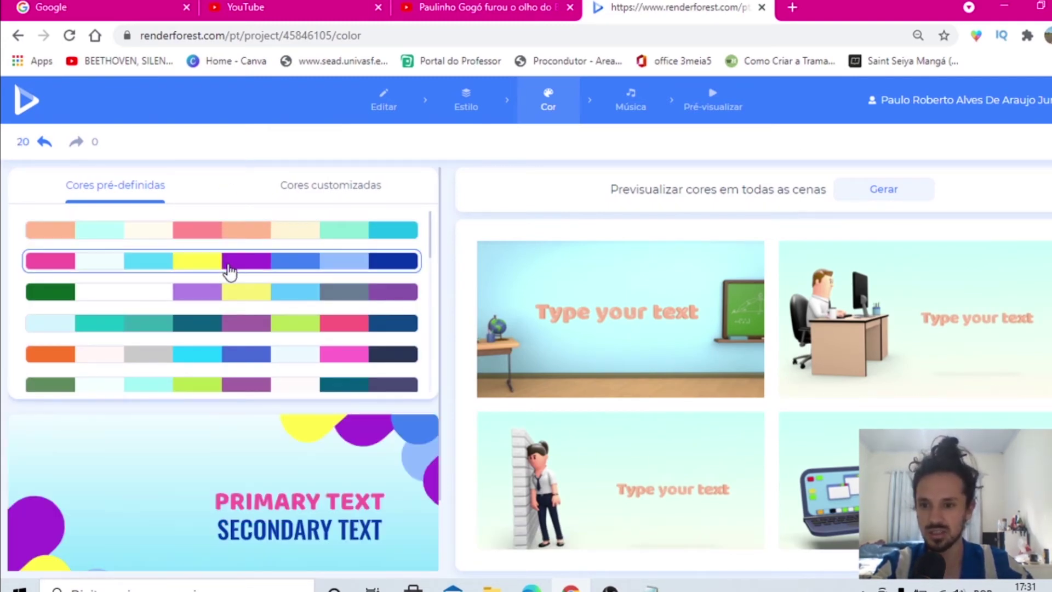
click(235, 240)
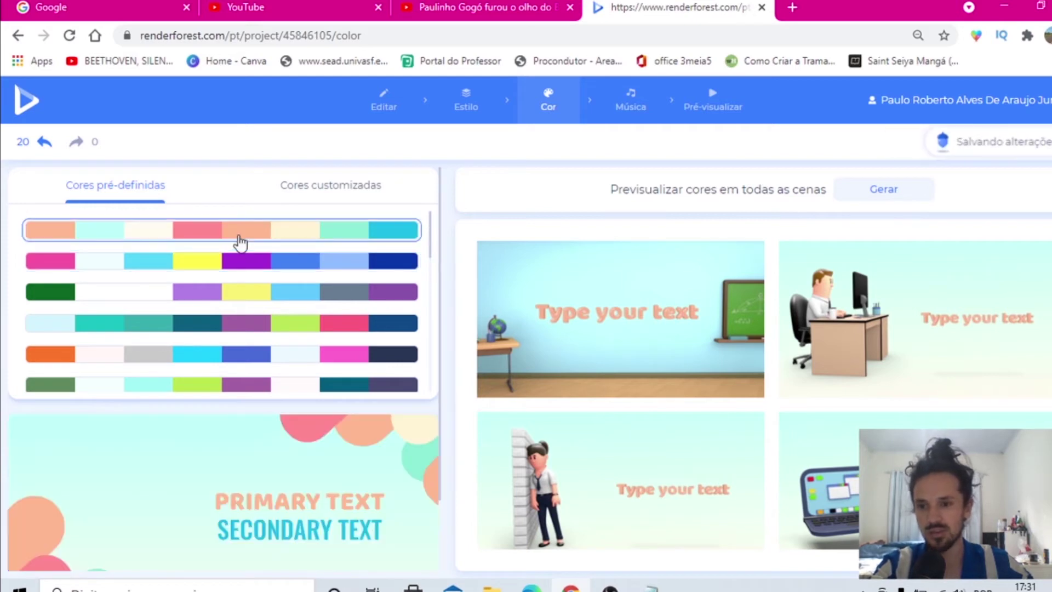
click(247, 292)
scroll(384, 392, down, 3)
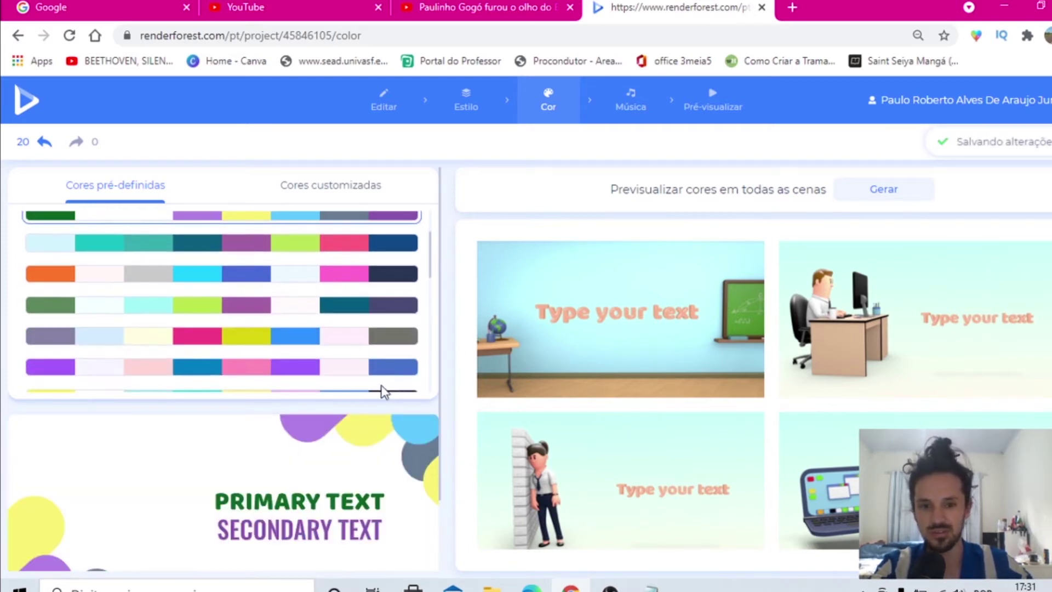
scroll(383, 393, up, 3)
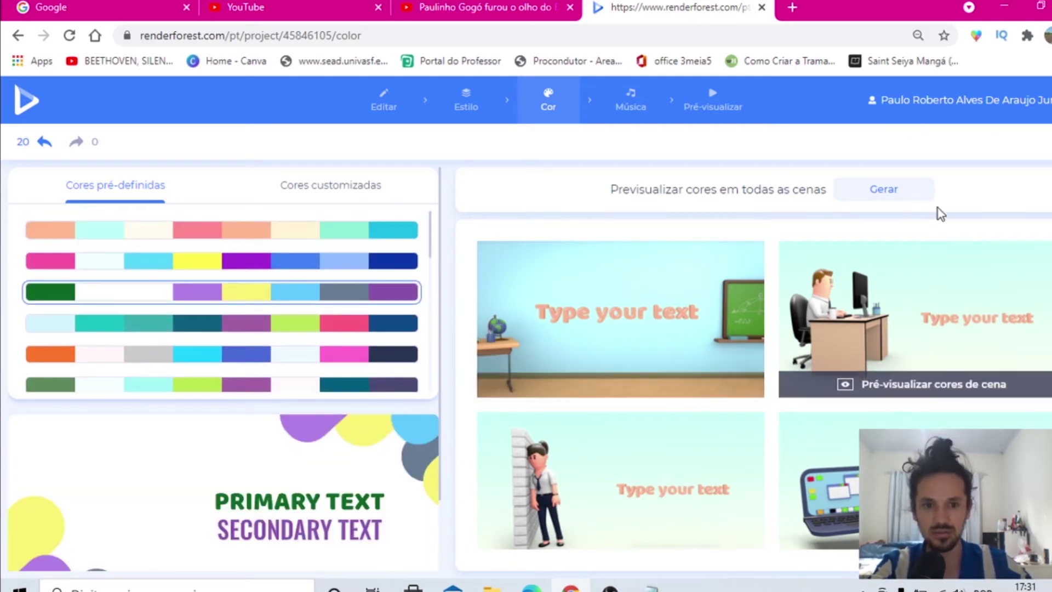
Step: Generate the color preview for all scenes and look over the customizable colors before returning to the predefined palettes
click(885, 189)
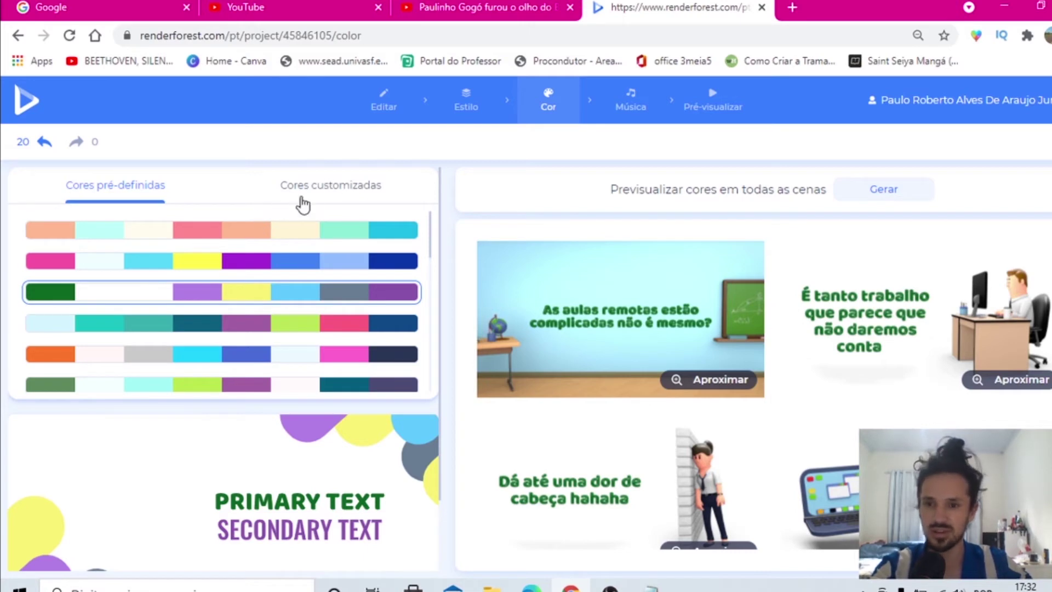
click(345, 188)
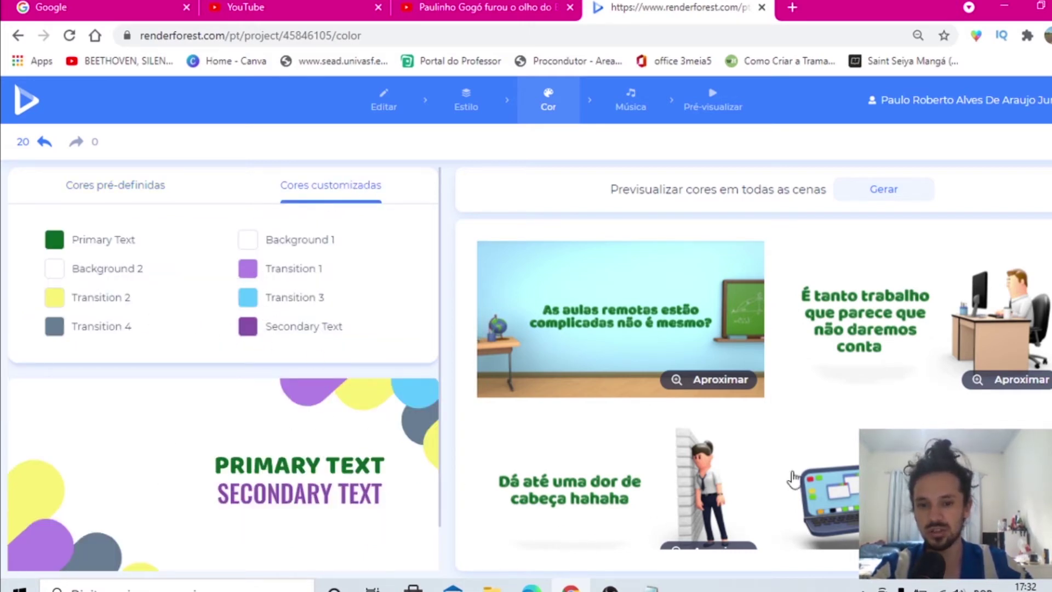
click(82, 186)
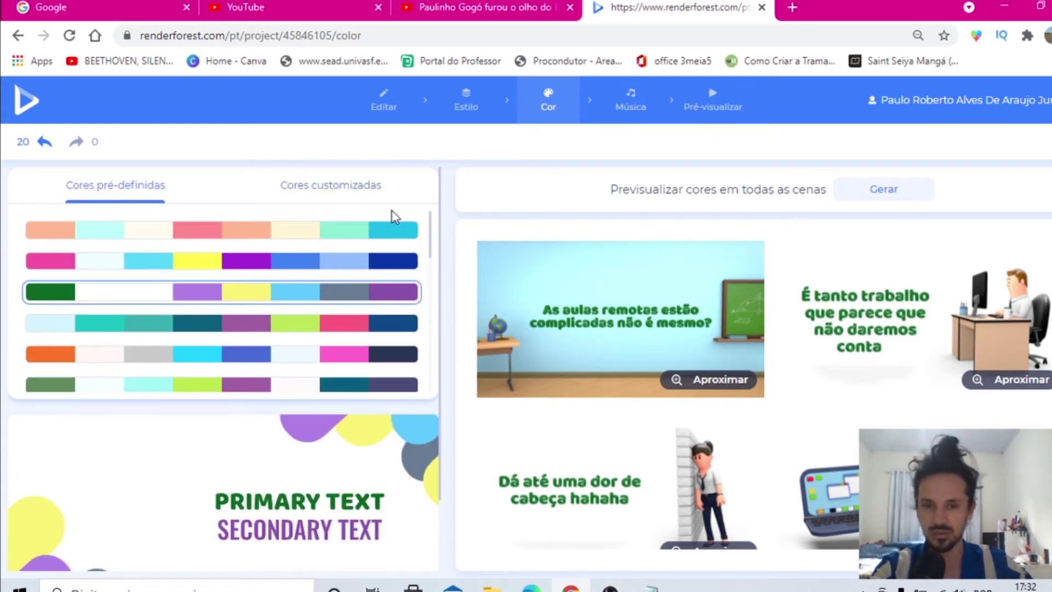
Step: Go to the music stage and sample the recommended tracks Upbeat Corporate Identity and Upbeat Claps
click(633, 103)
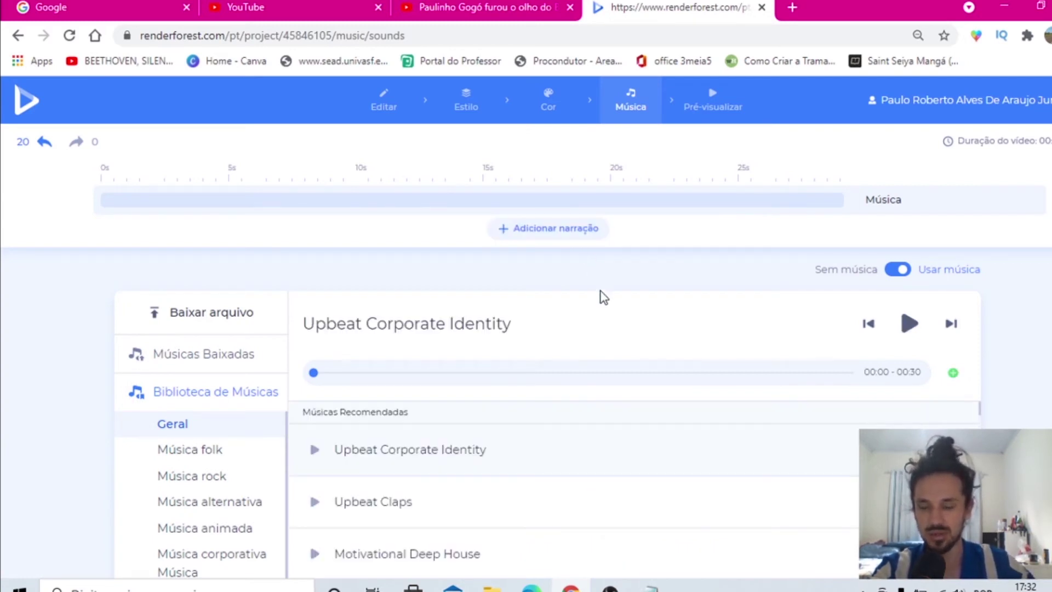
scroll(603, 296, down, 1)
scroll(861, 422, up, 1)
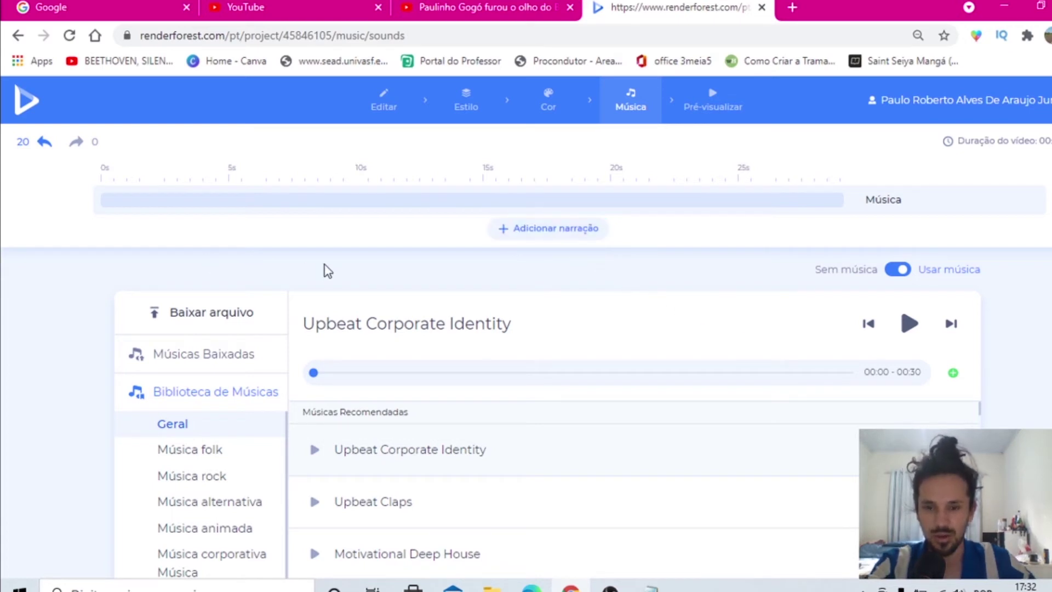
scroll(16, 438, down, 1)
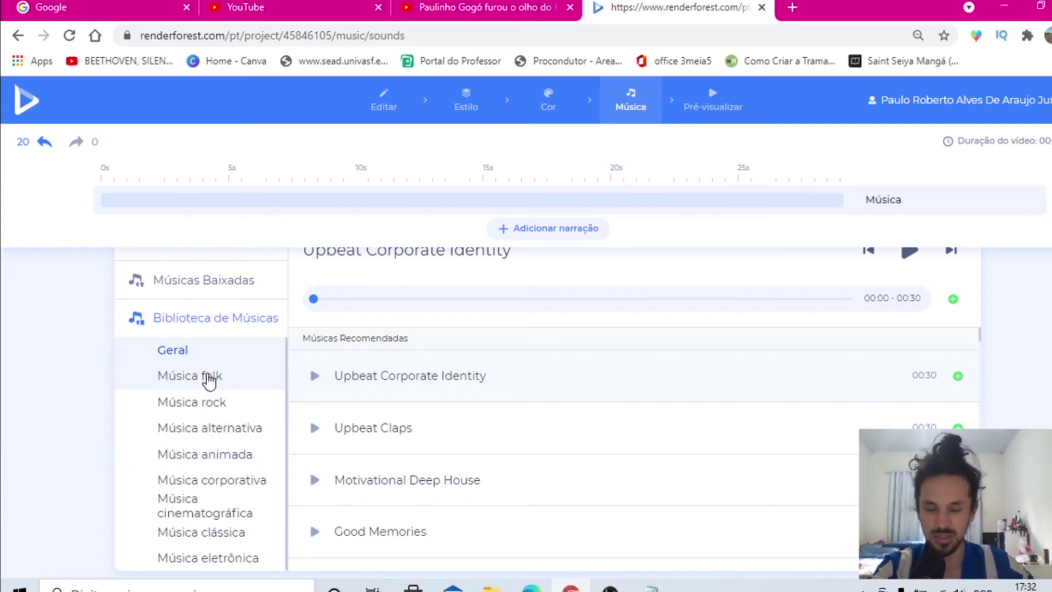
click(315, 377)
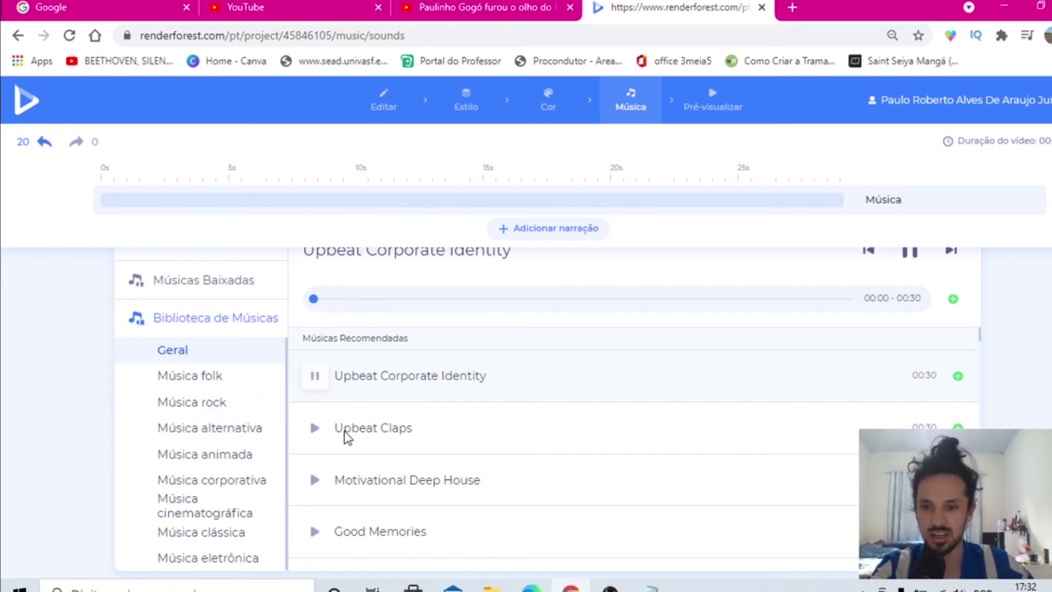
click(315, 377)
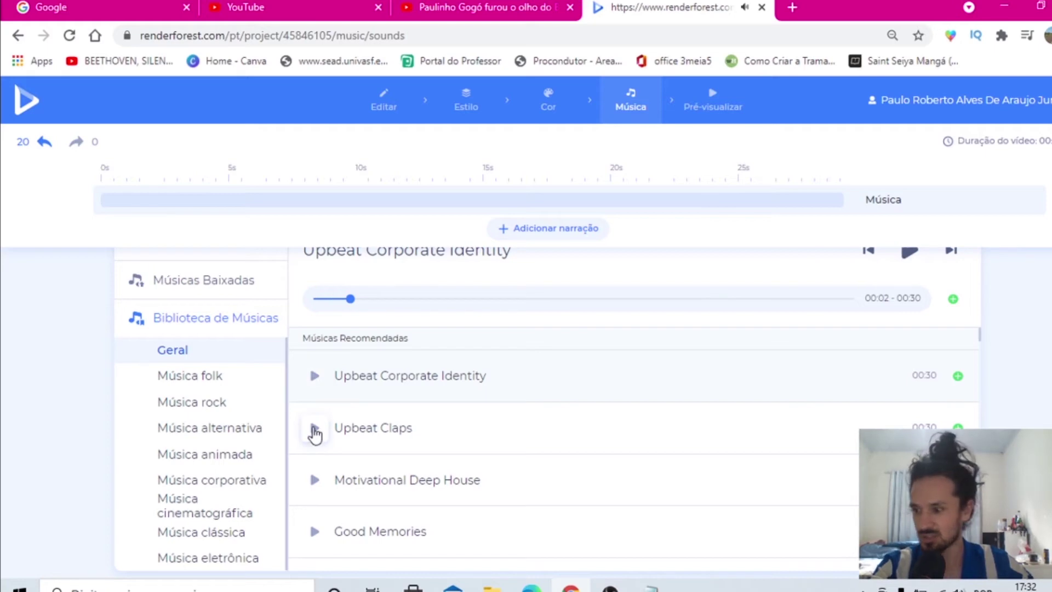
click(316, 433)
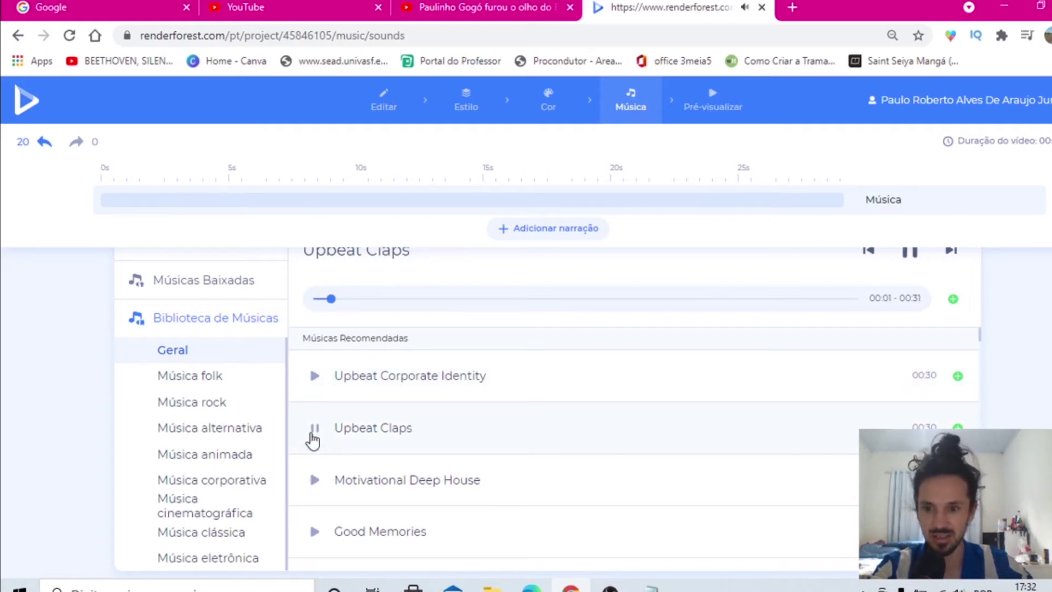
click(312, 433)
scroll(351, 474, up, 1)
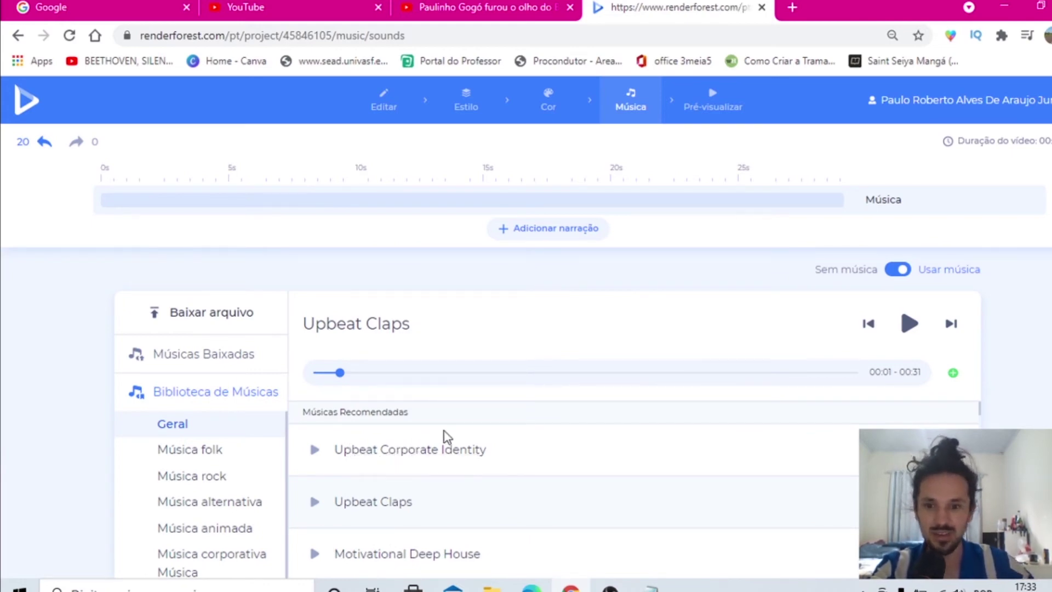
Step: Try Upbeat Corporate Identity as the project's background music and undo its addition
click(315, 451)
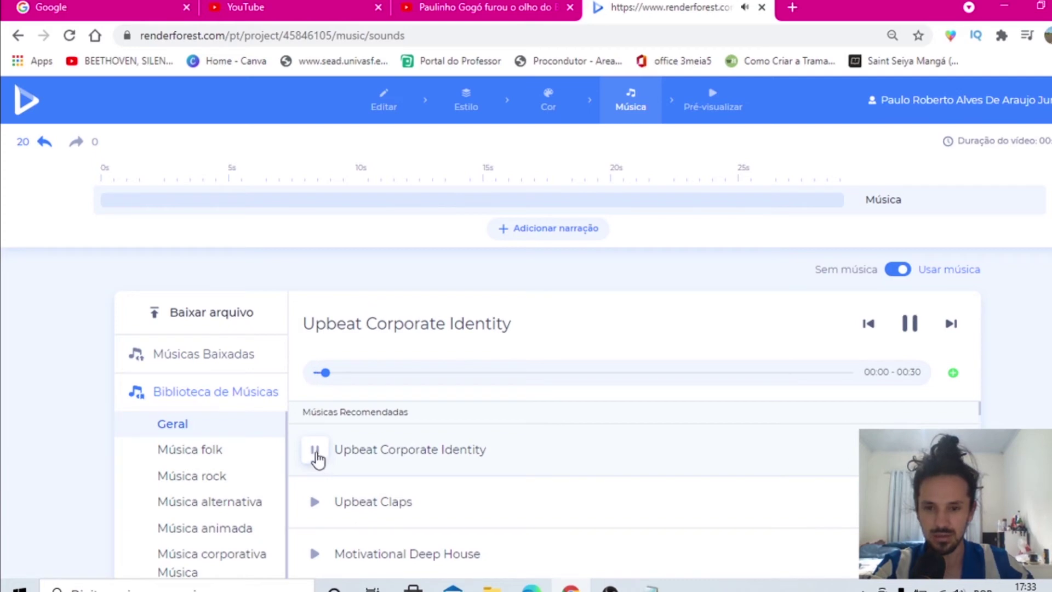
click(316, 450)
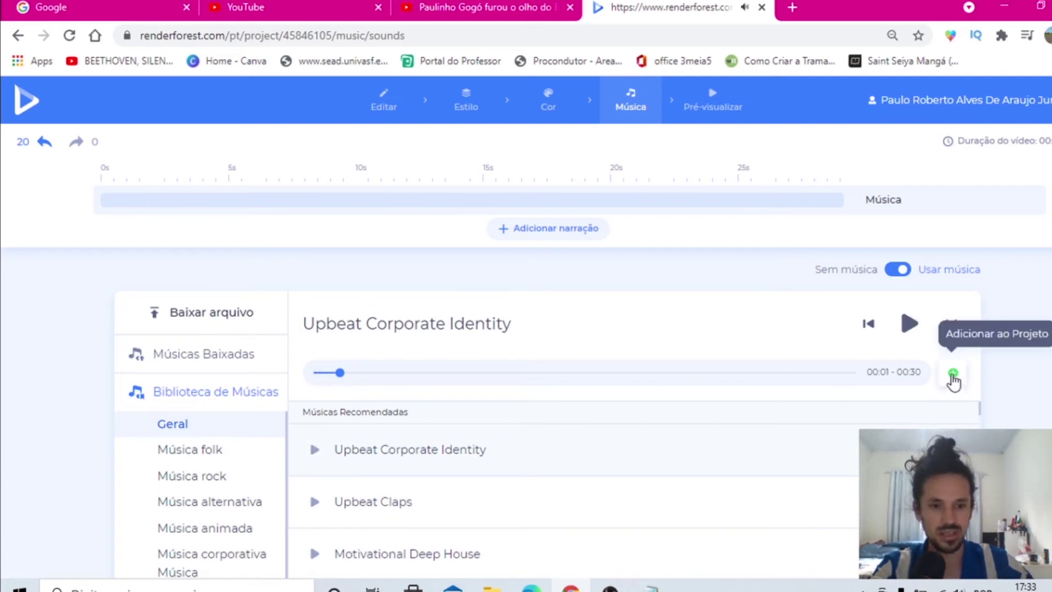
click(954, 375)
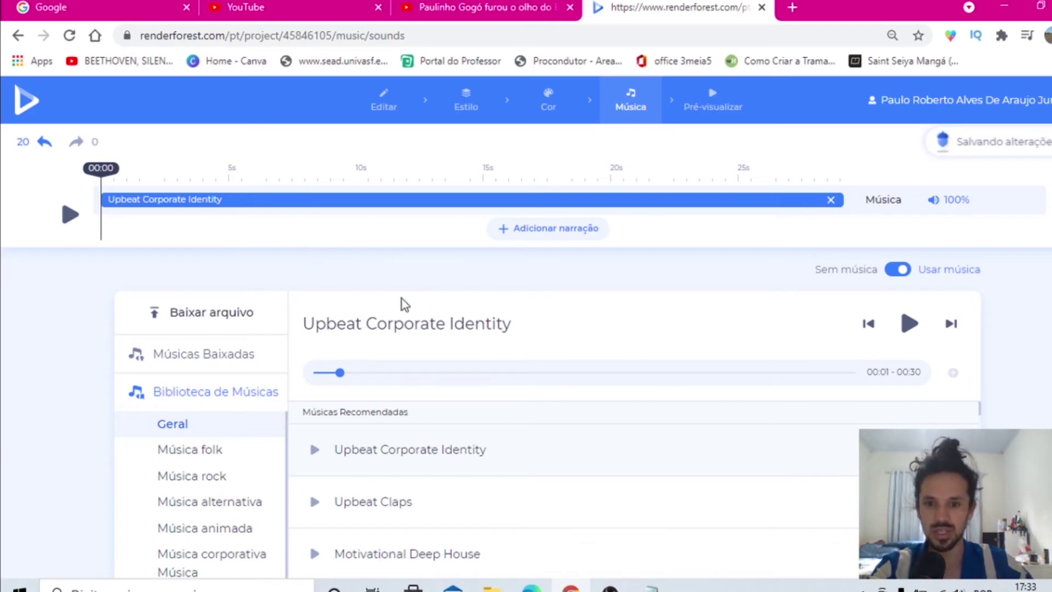
scroll(516, 340, down, 2)
scroll(587, 388, up, 2)
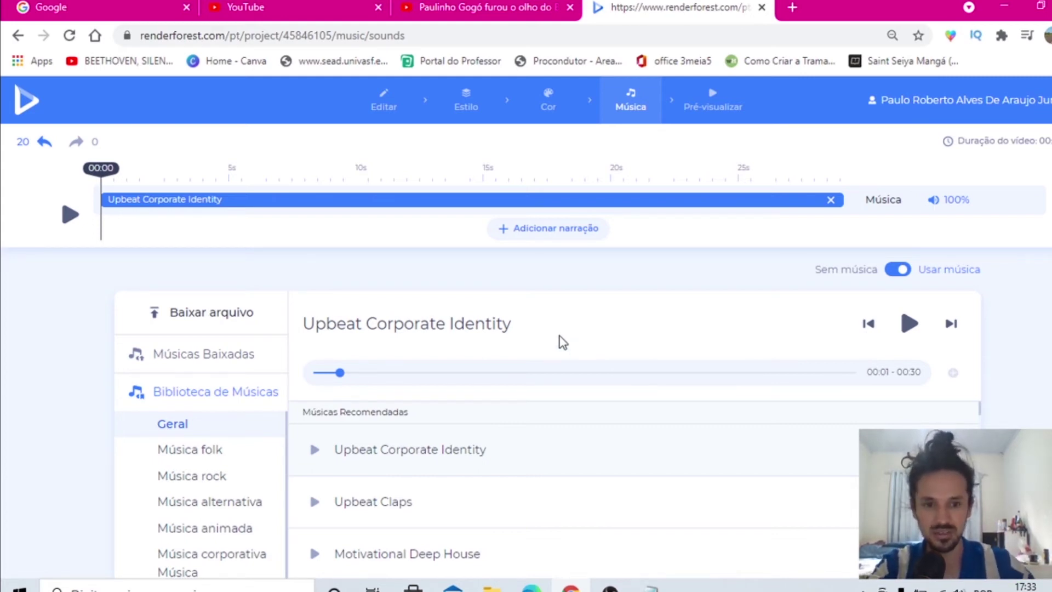
key(ctrl+z)
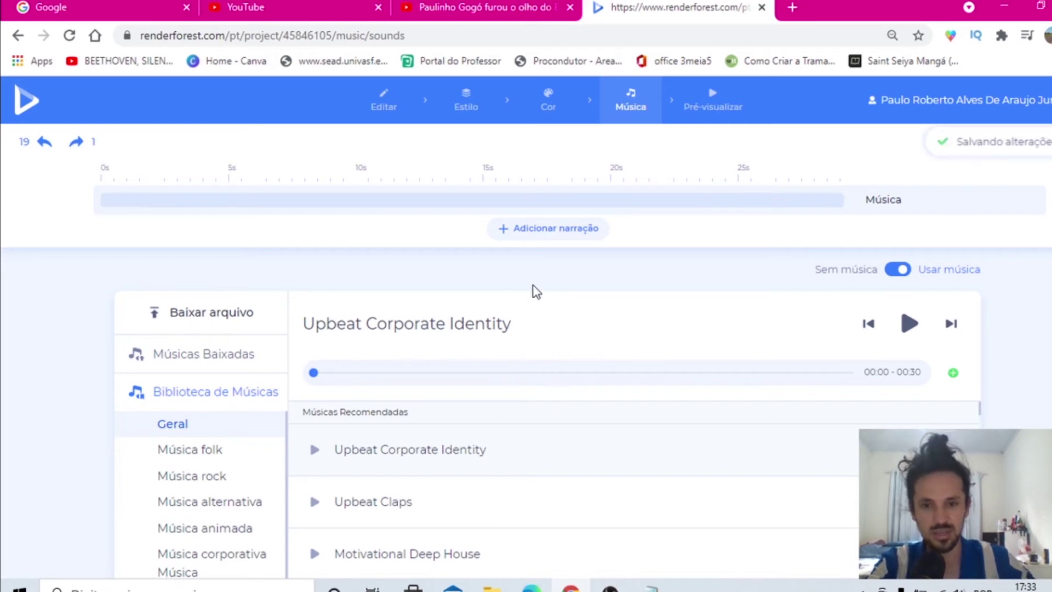
Step: Add a narration track to the project and browse through the scenes before returning to the first one
click(534, 235)
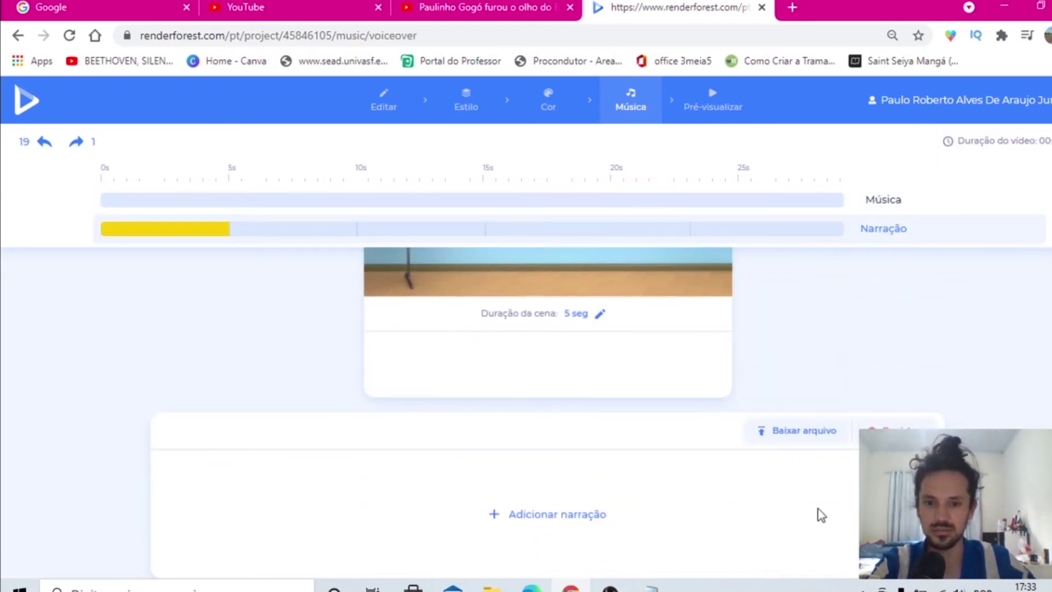
click(829, 366)
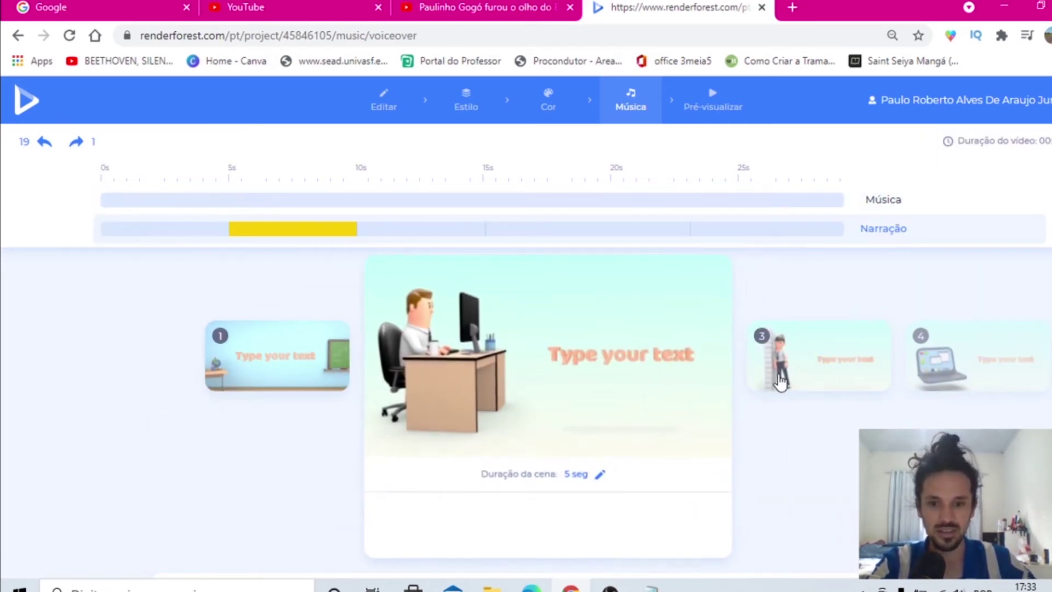
click(795, 367)
click(838, 373)
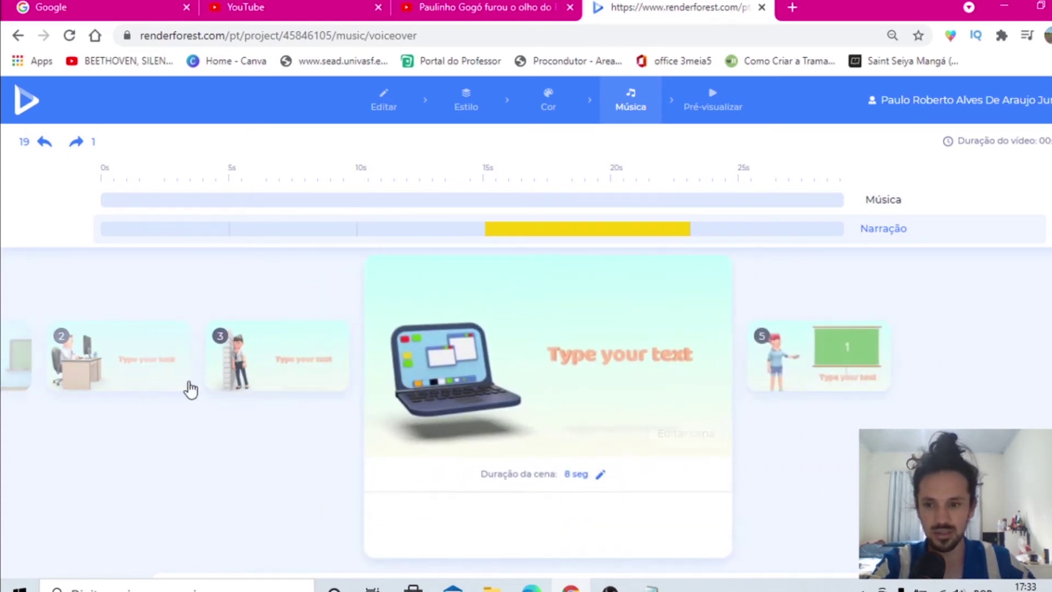
click(216, 378)
click(266, 369)
click(266, 369)
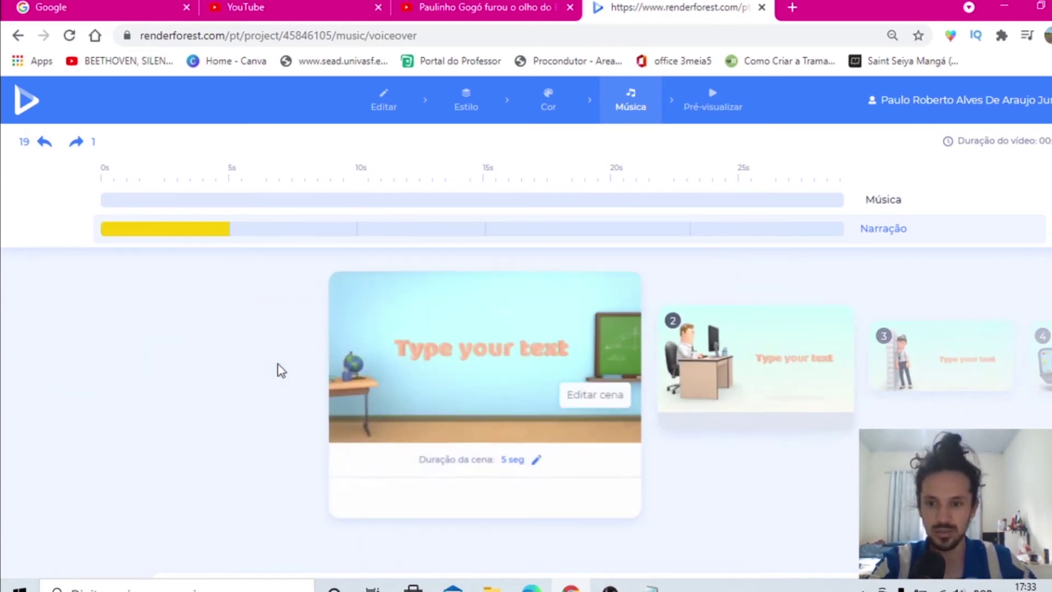
Step: Record a voice narration for the first scene, limited to the scene's 5-second duration, and save the recording
scroll(241, 433, down, 3)
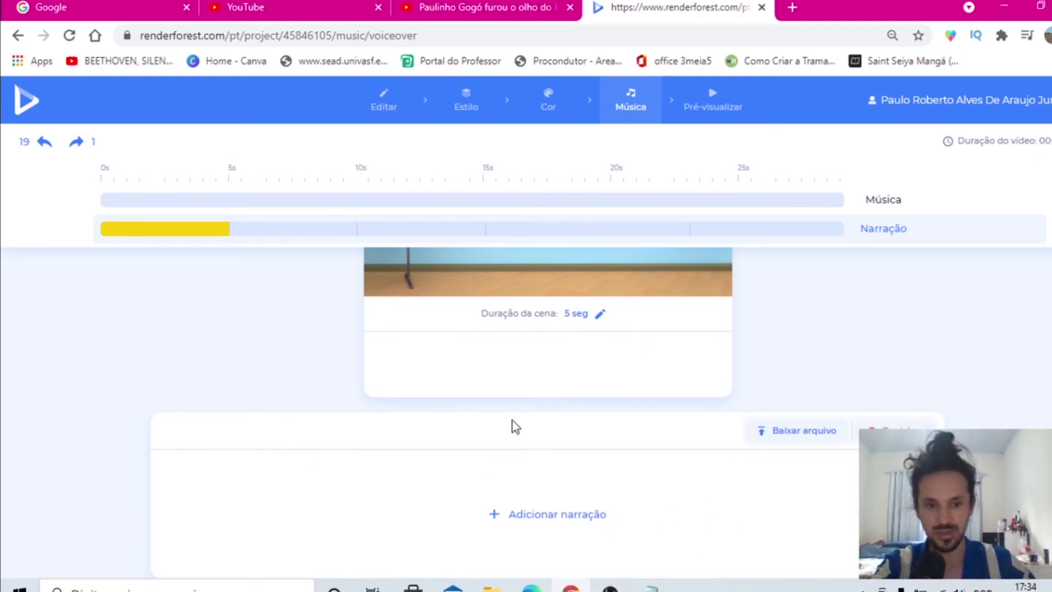
scroll(549, 397, up, 3)
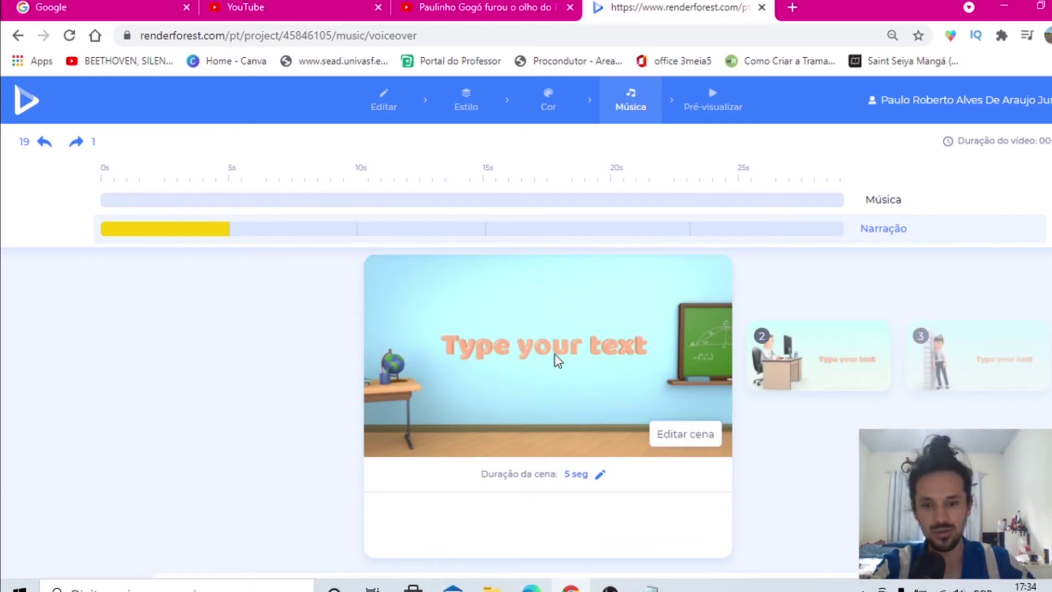
scroll(554, 355, down, 3)
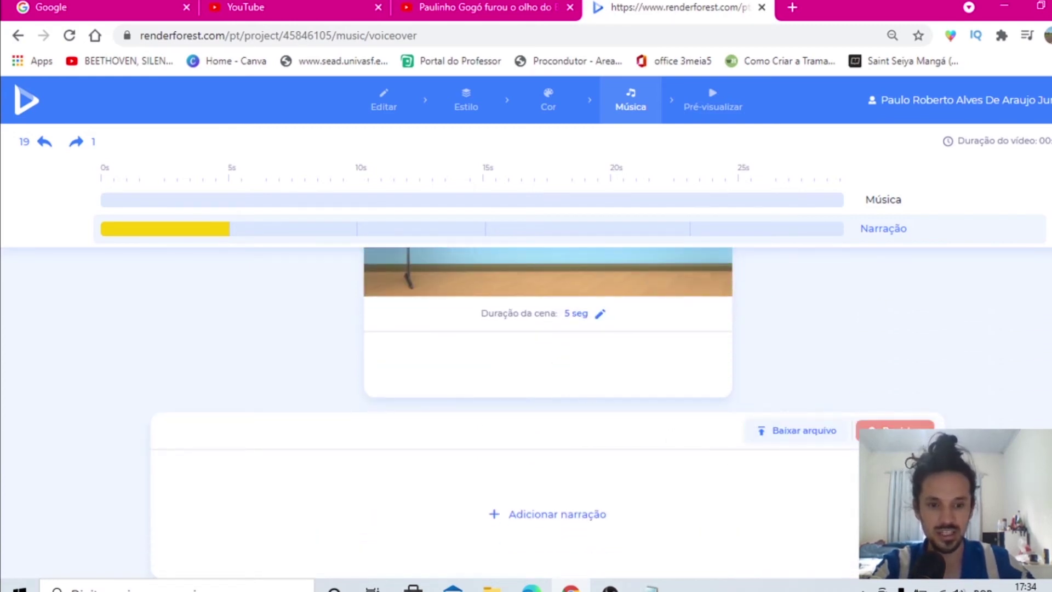
click(877, 430)
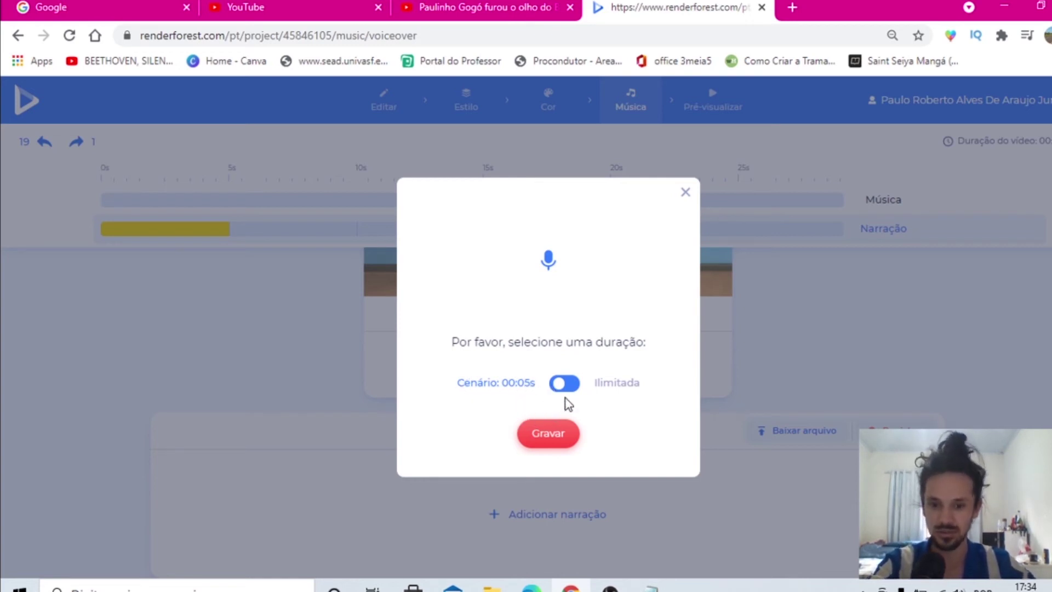
click(554, 437)
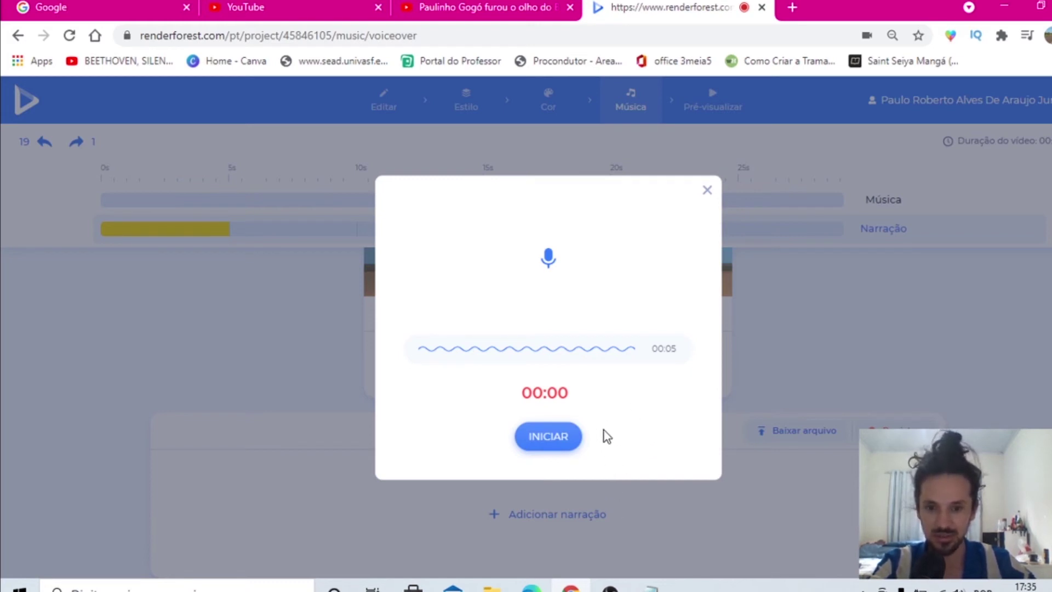
click(562, 442)
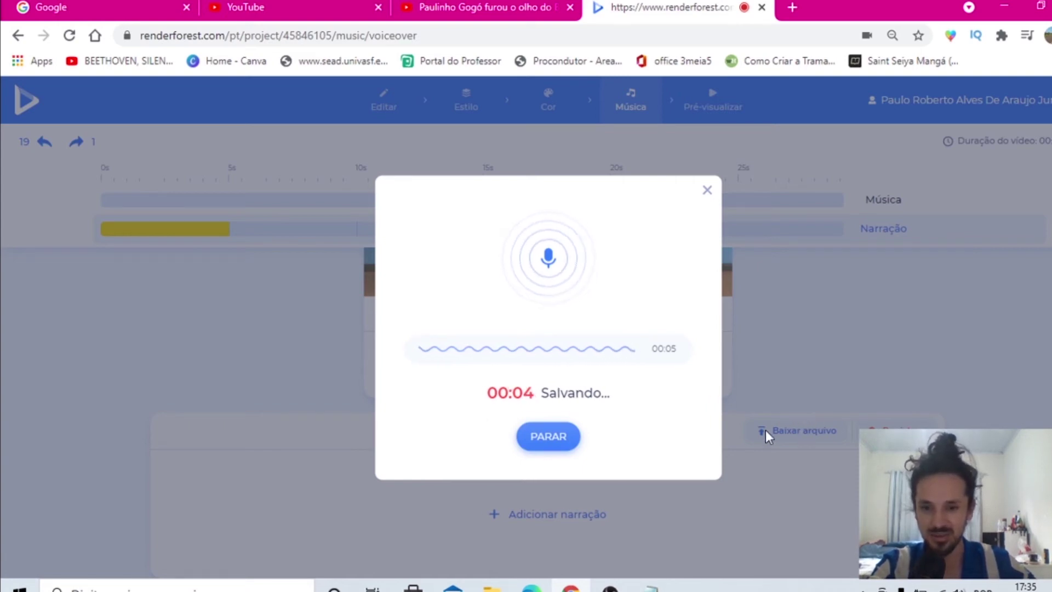
click(565, 443)
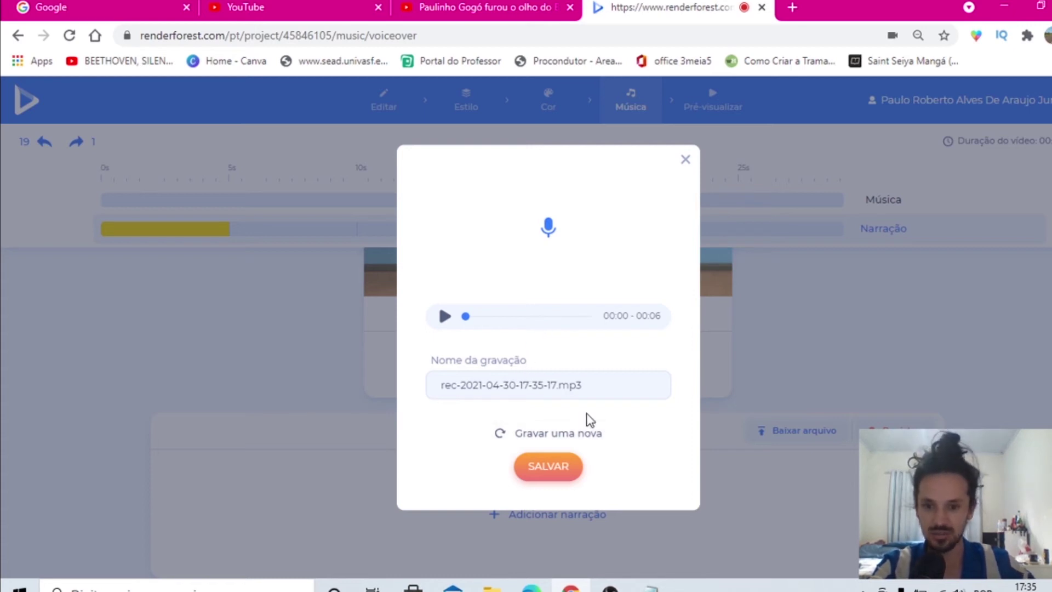
click(562, 480)
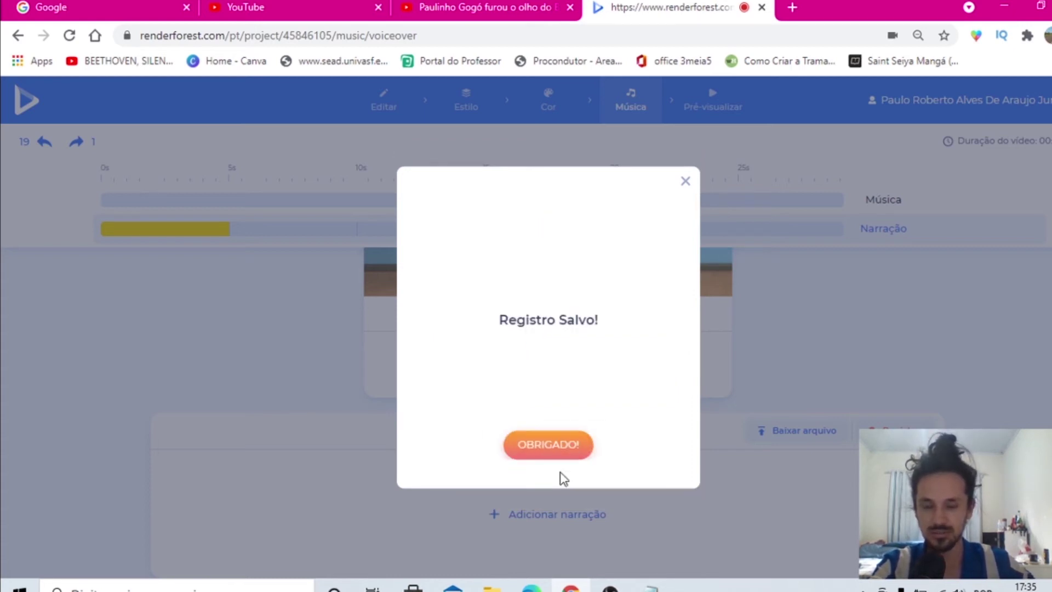
click(564, 451)
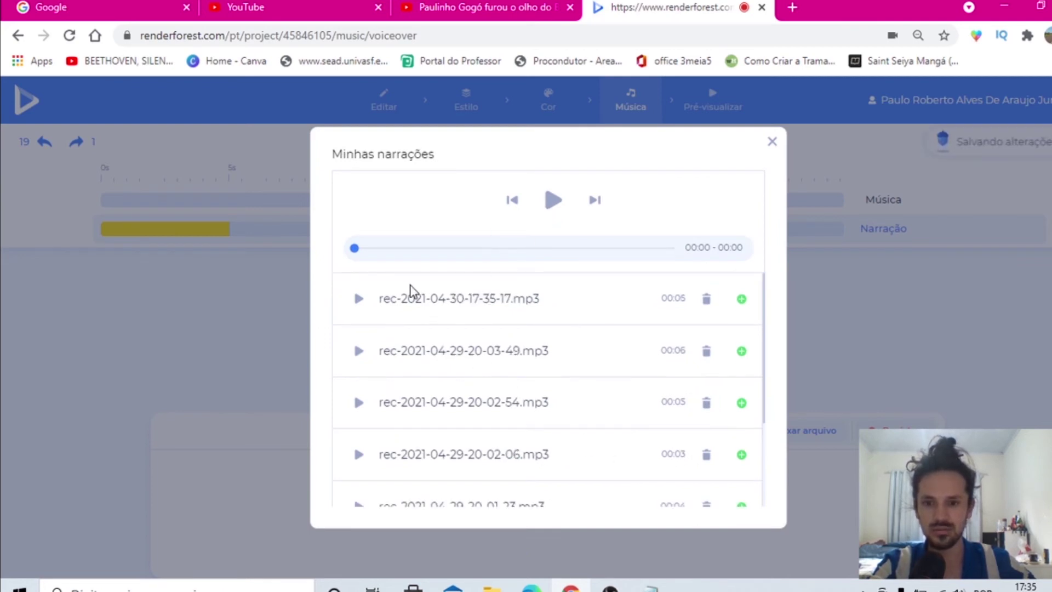
Step: Play back the new recording in the list of saved narrations and add it to the first scene
click(359, 300)
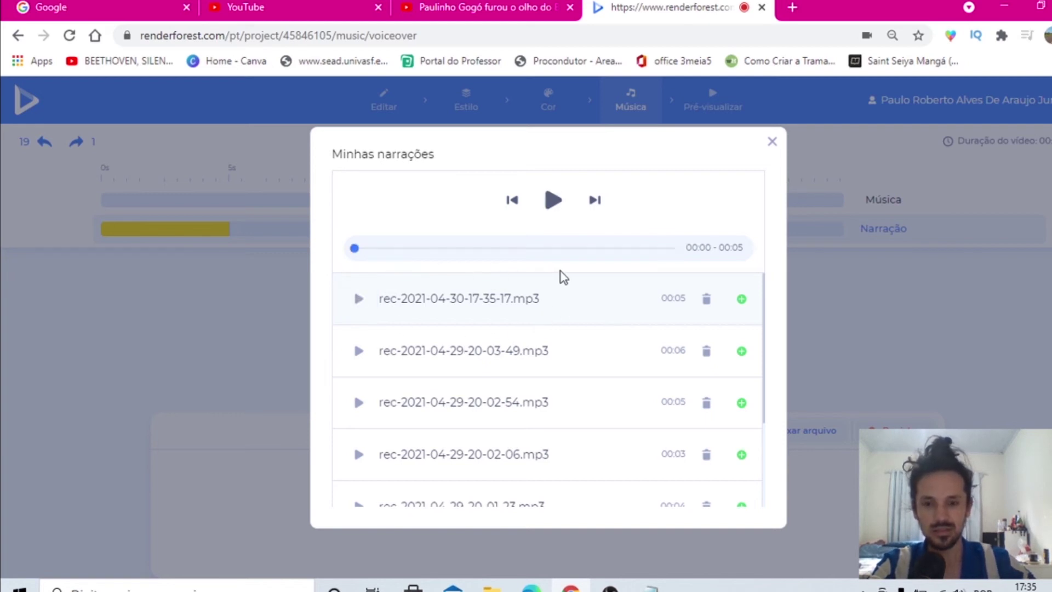
click(741, 301)
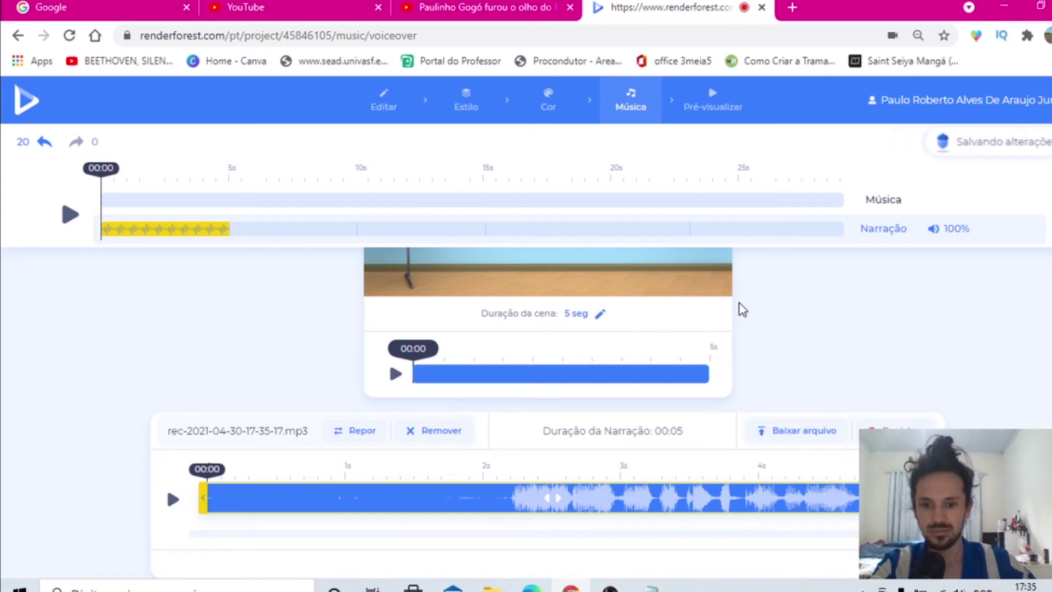
scroll(808, 420, up, 2)
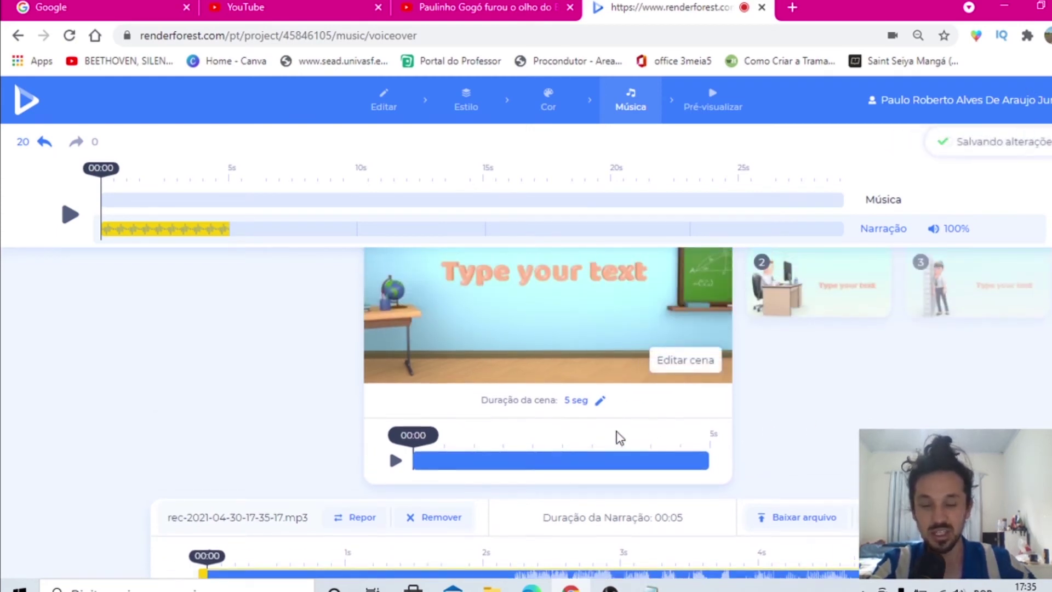
scroll(570, 449, up, 1)
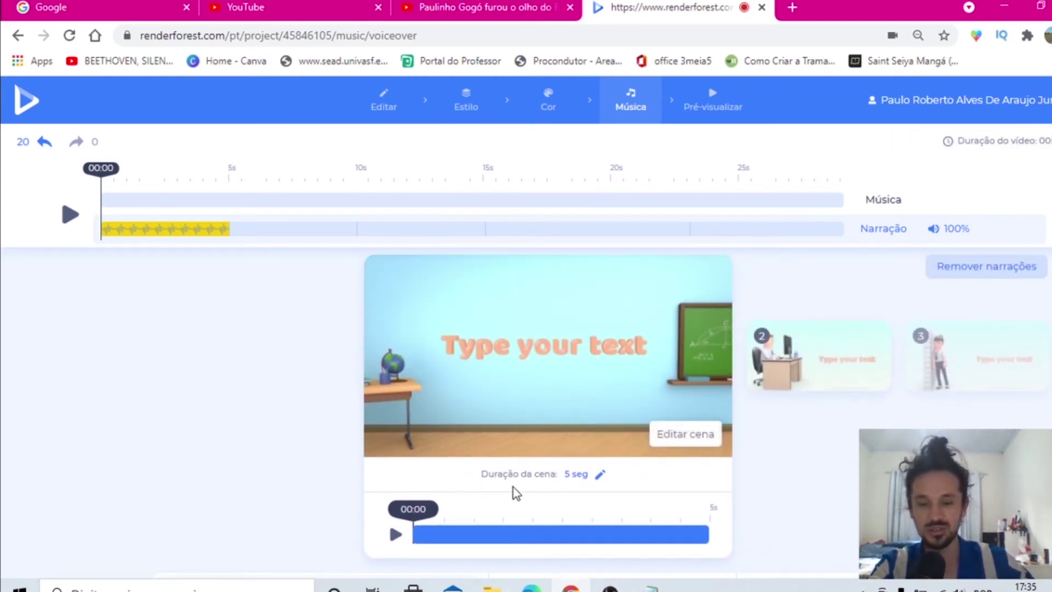
Step: Play the first scene with its narration and pause it near the end
scroll(732, 469, down, 1)
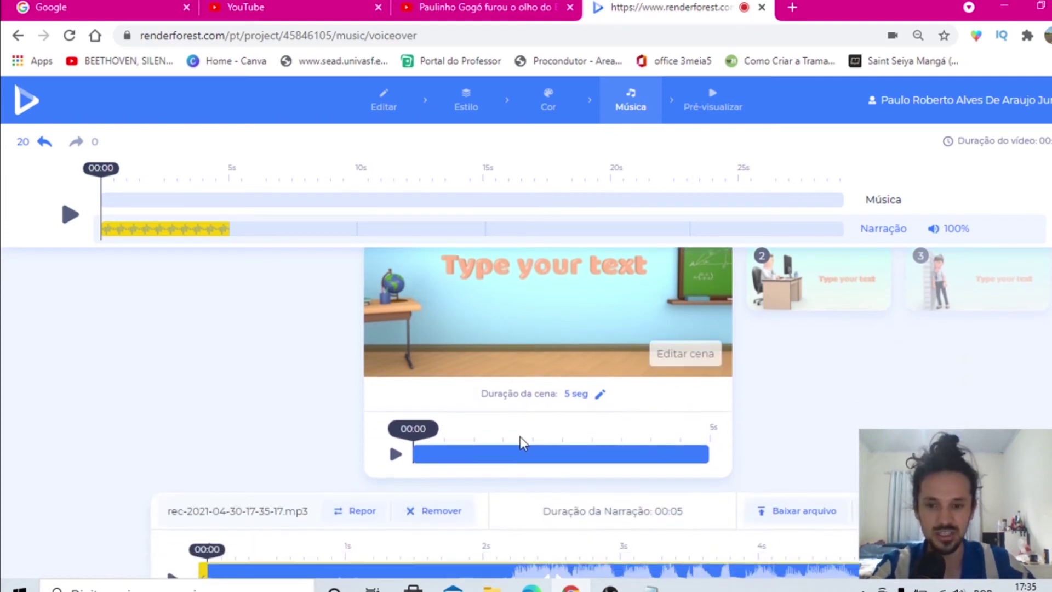
mouse_move(415, 430)
mouse_down()
mouse_move(428, 430)
mouse_move(420, 430)
mouse_up()
click(396, 458)
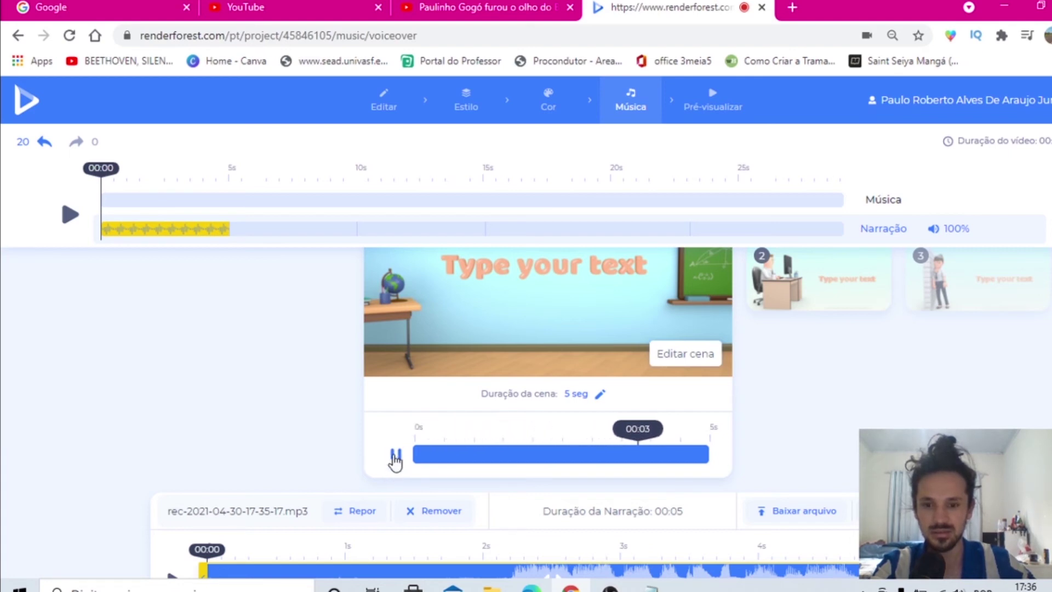
click(395, 458)
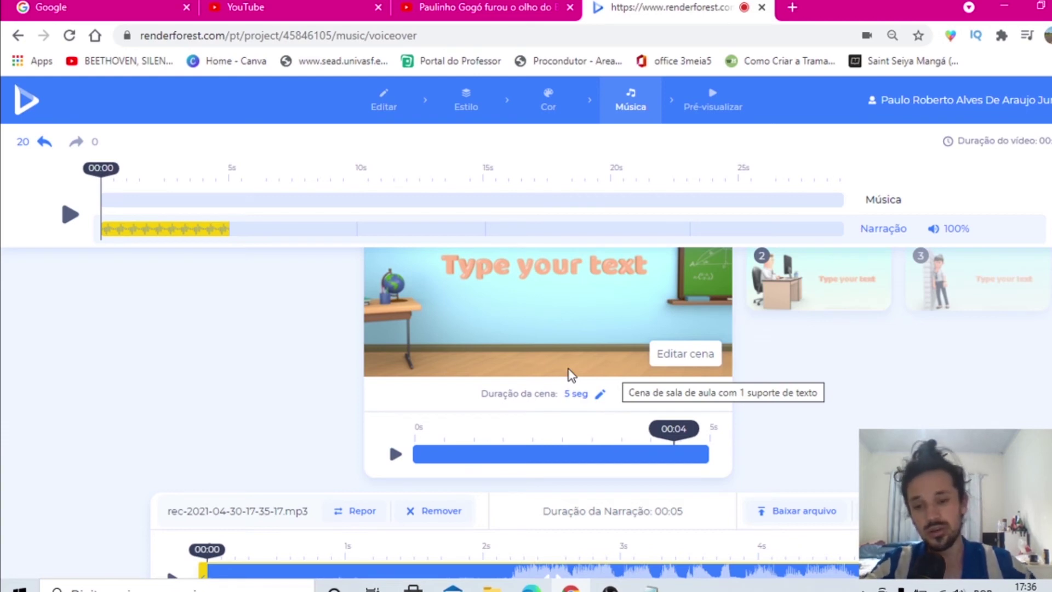
Step: View the second and third scenes in the narration editor and return to the first scene
click(795, 274)
click(812, 287)
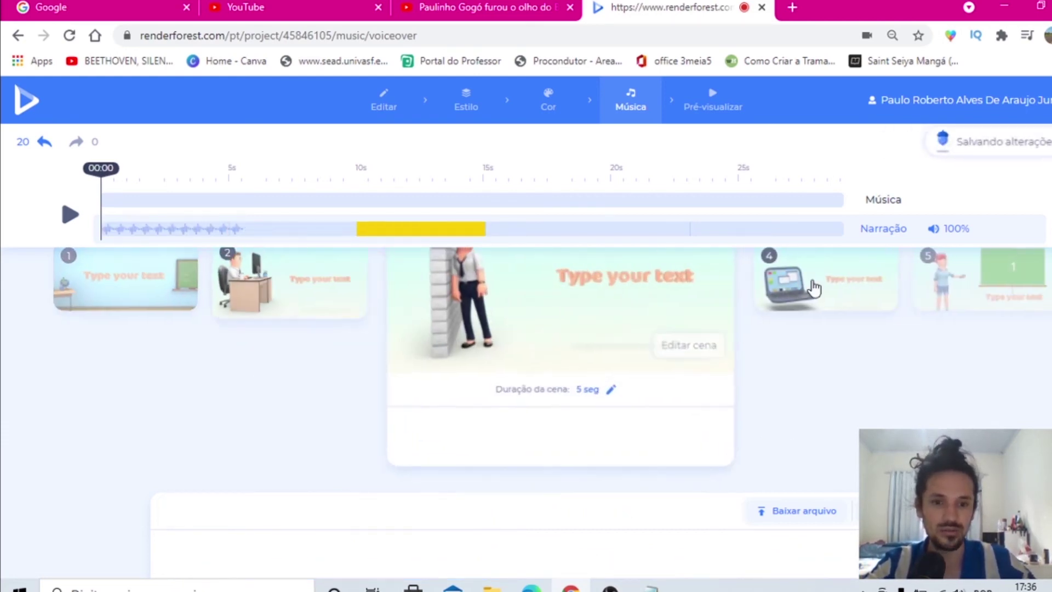
click(123, 282)
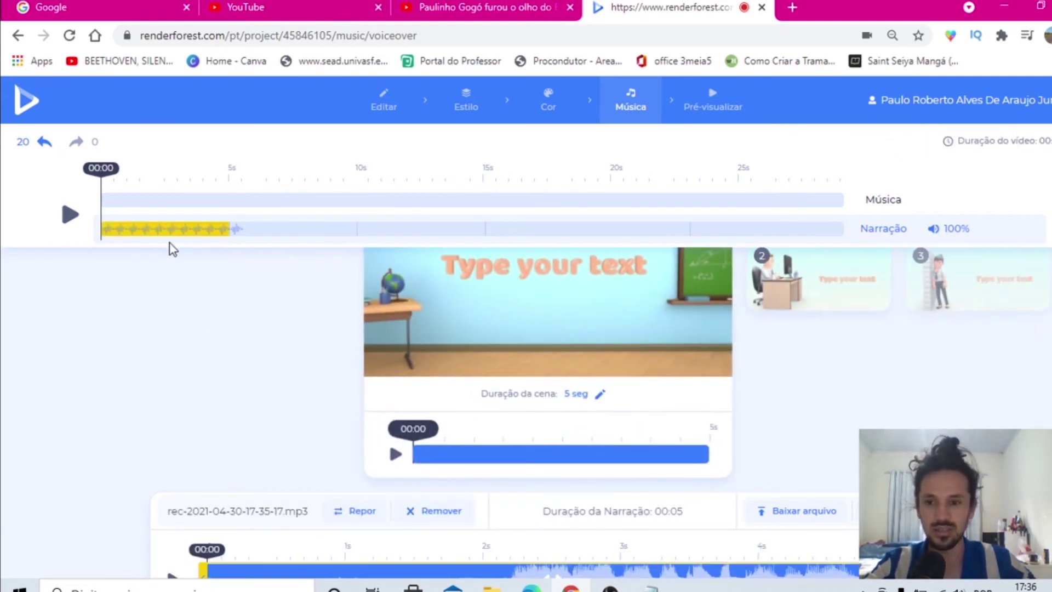
click(256, 370)
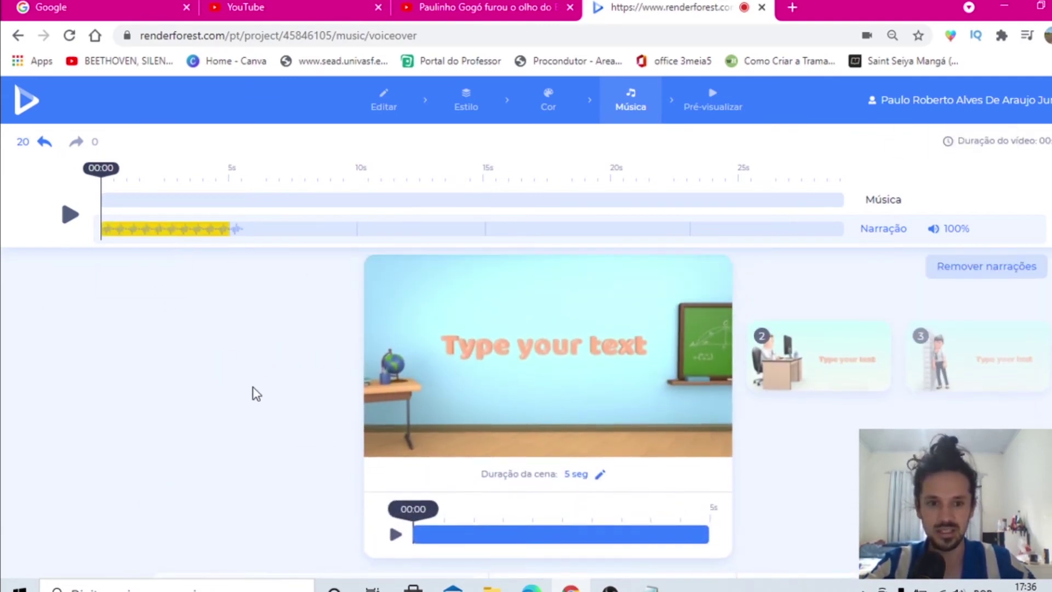
Step: Add Upbeat Corporate Identity as background music, play the timeline with the narration and rewind it to the start
click(634, 201)
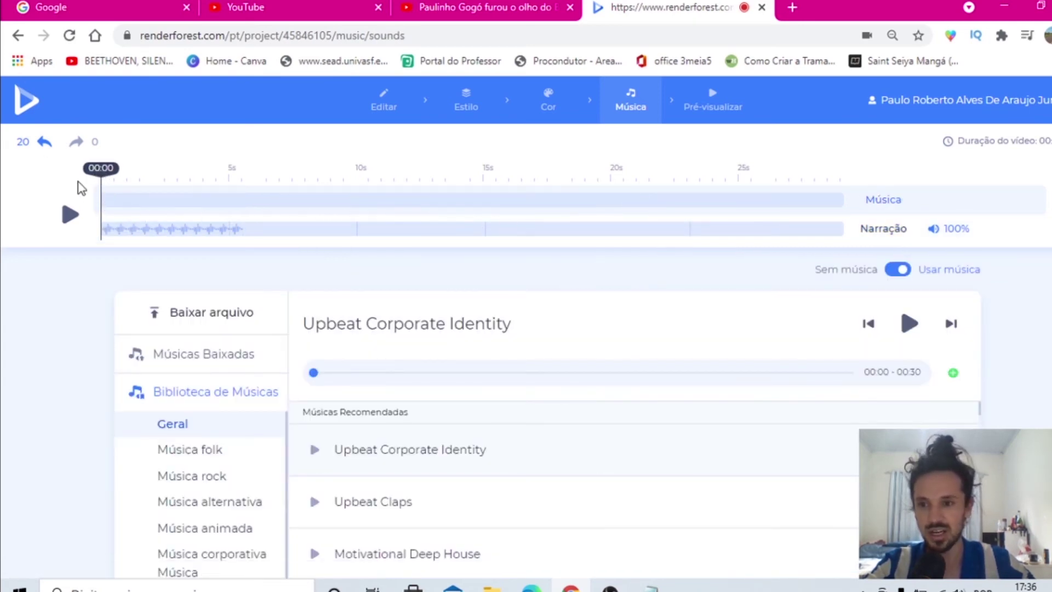
click(70, 215)
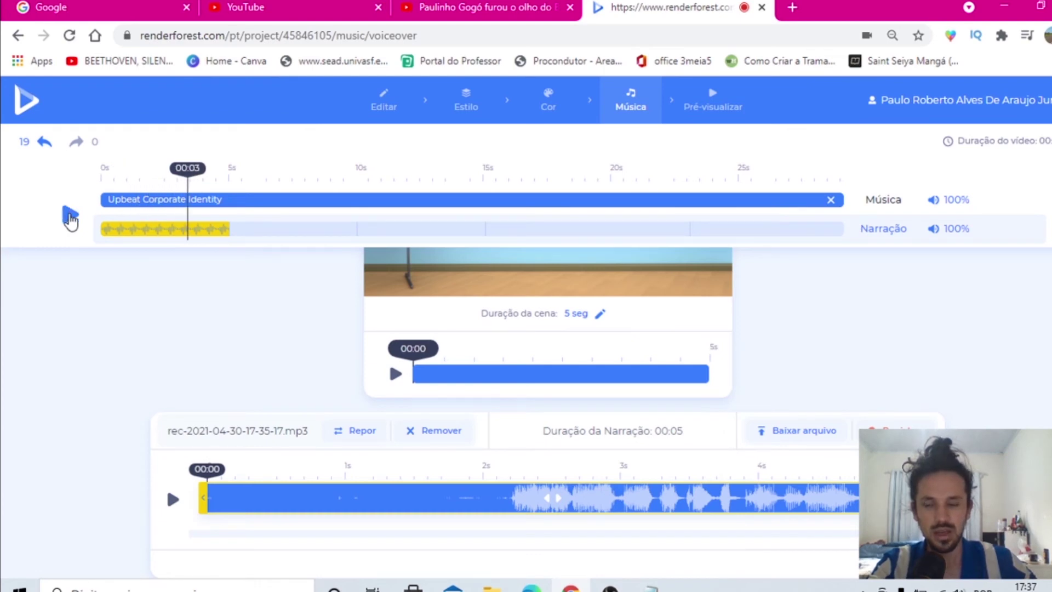
click(70, 217)
drag(187, 168, 102, 170)
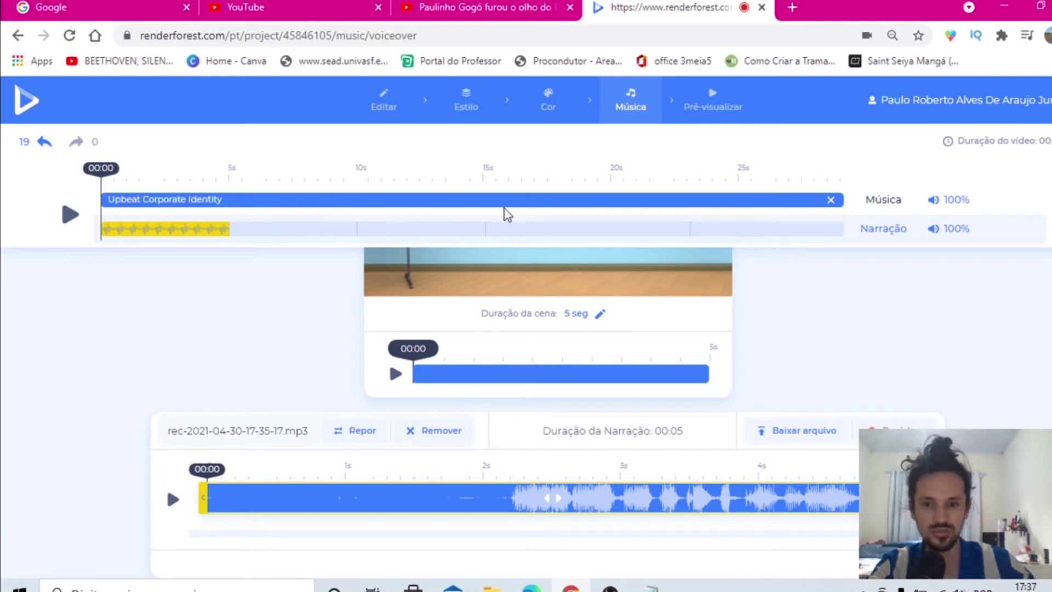
Step: Lower the music volume to 15% and play the start of the timeline to check the balance with the narration
click(636, 204)
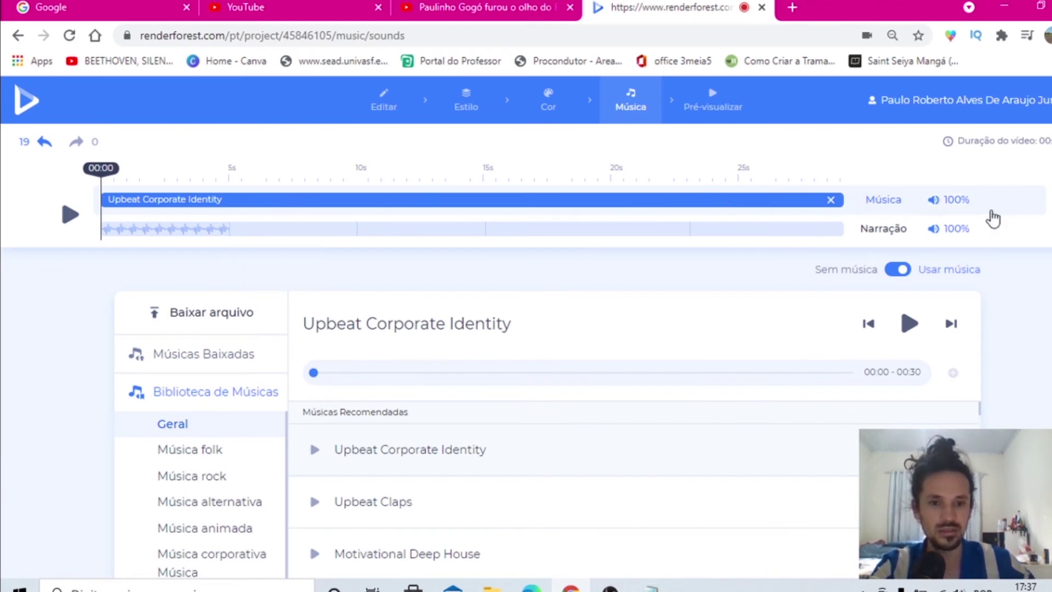
click(956, 201)
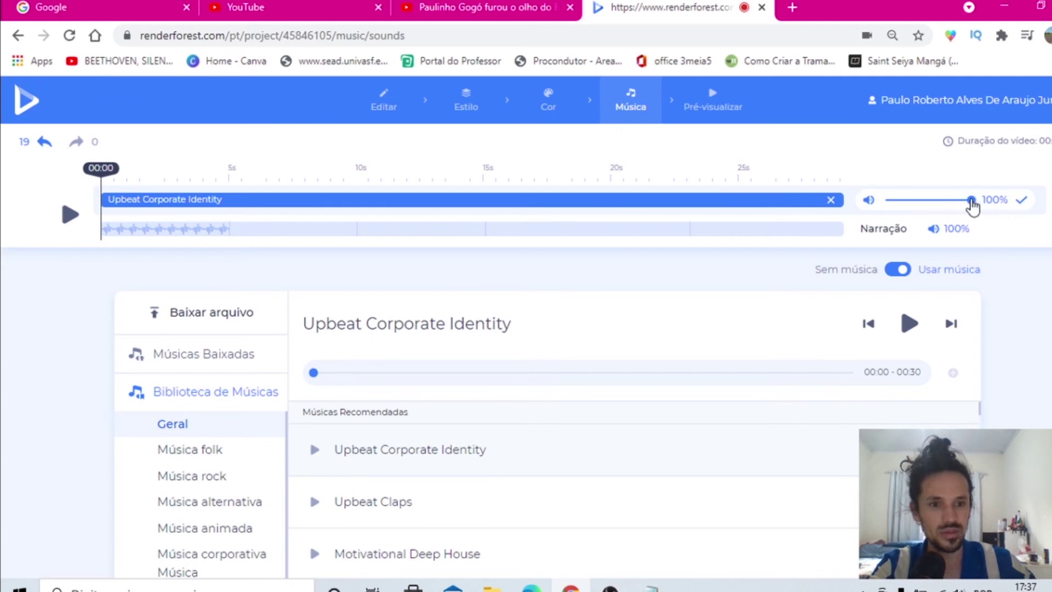
drag(970, 201, 903, 208)
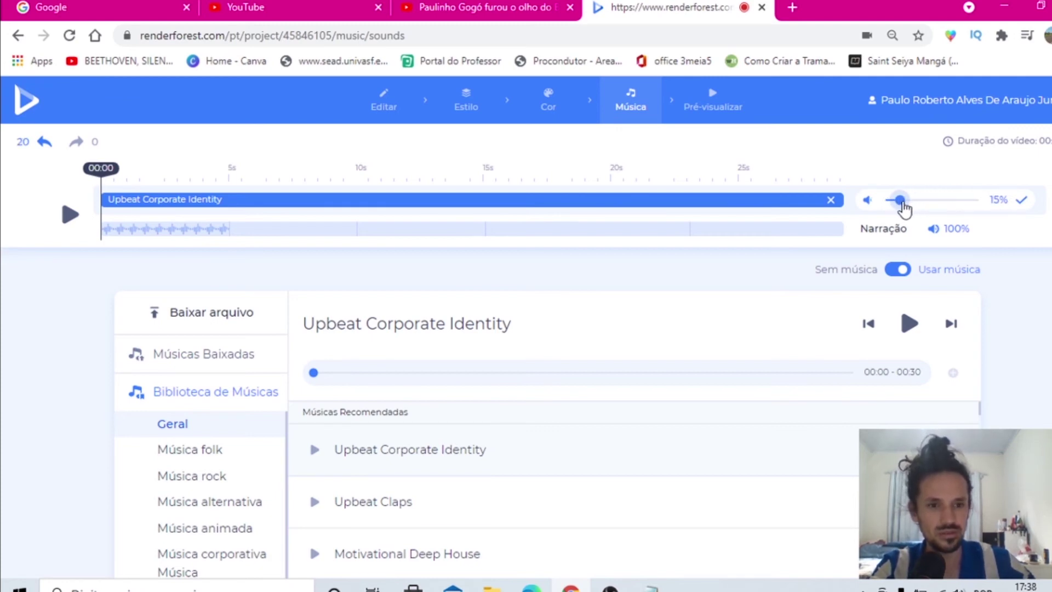
click(71, 215)
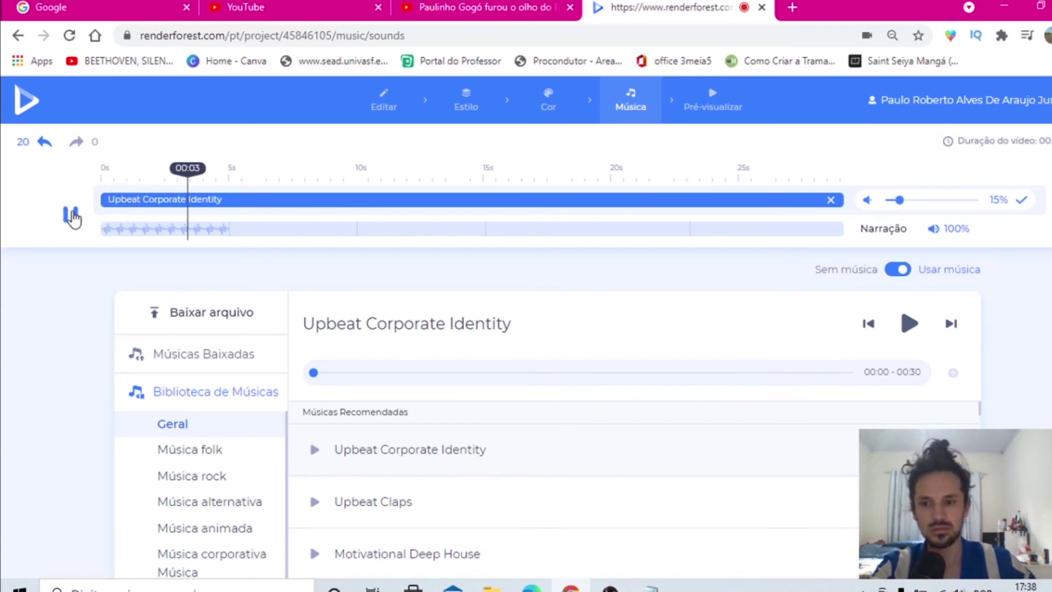
click(71, 215)
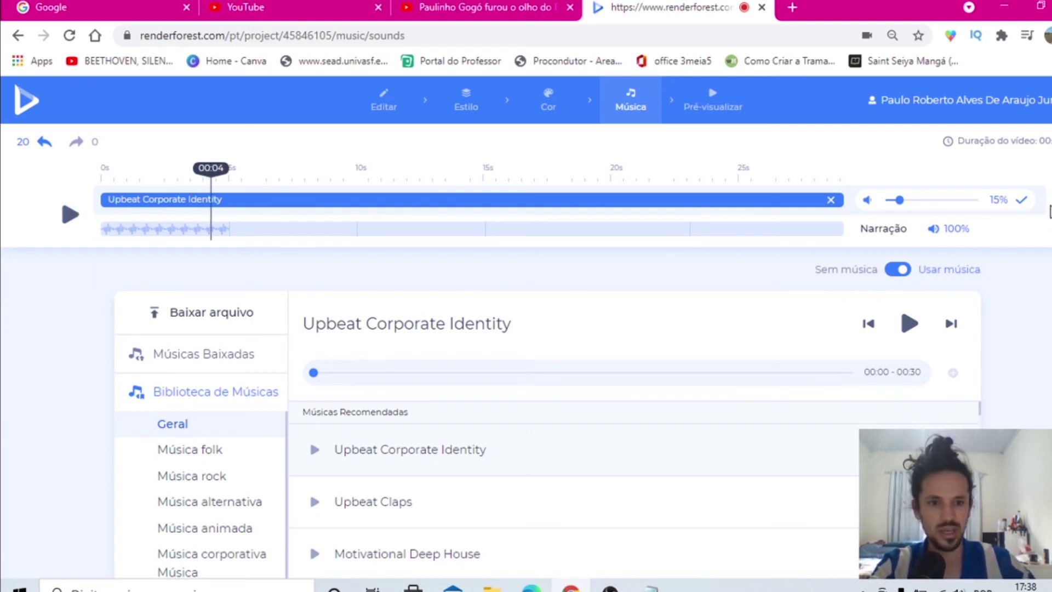
scroll(530, 340, down, 2)
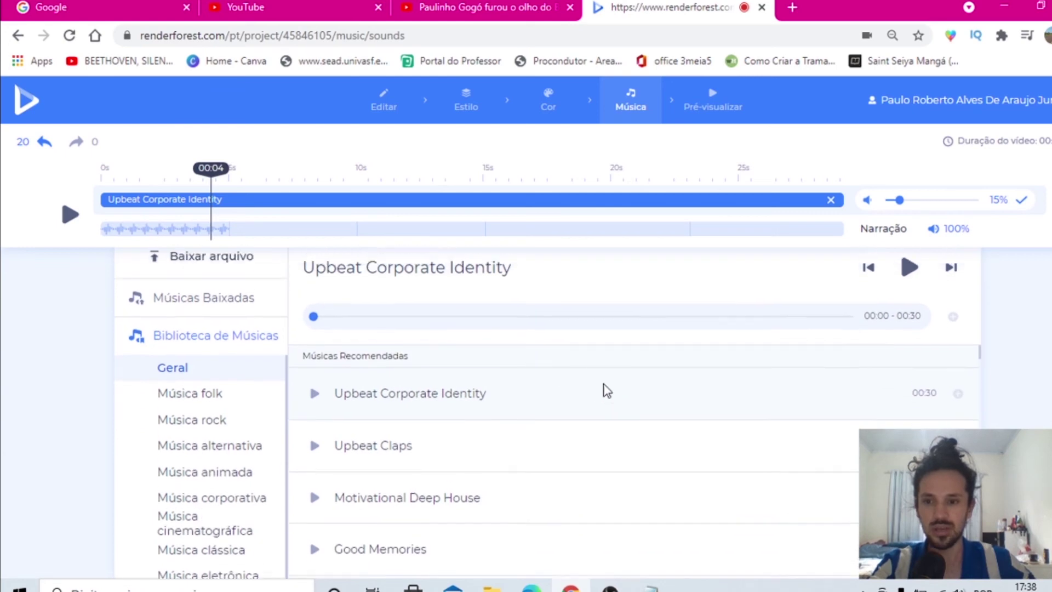
scroll(713, 329, up, 2)
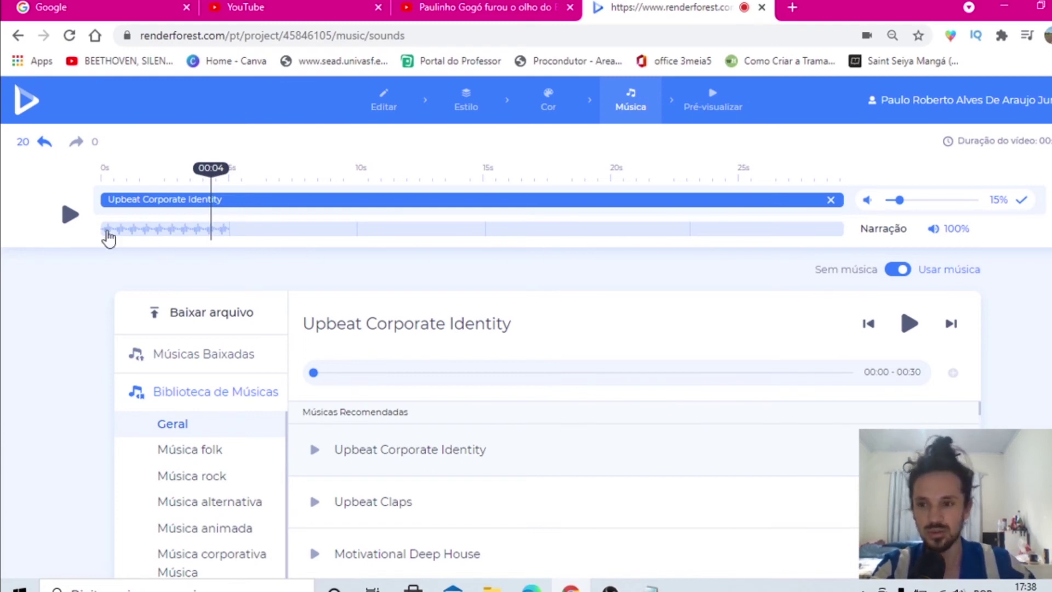
Step: Review the narration placement on the fourth, third and second scenes in the narration editor
click(146, 229)
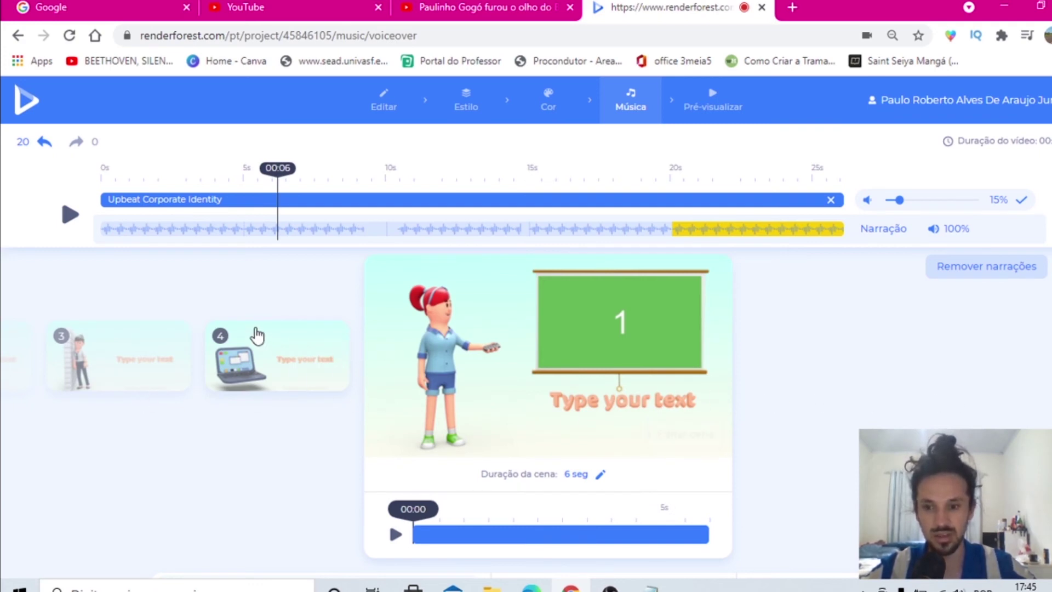
click(297, 365)
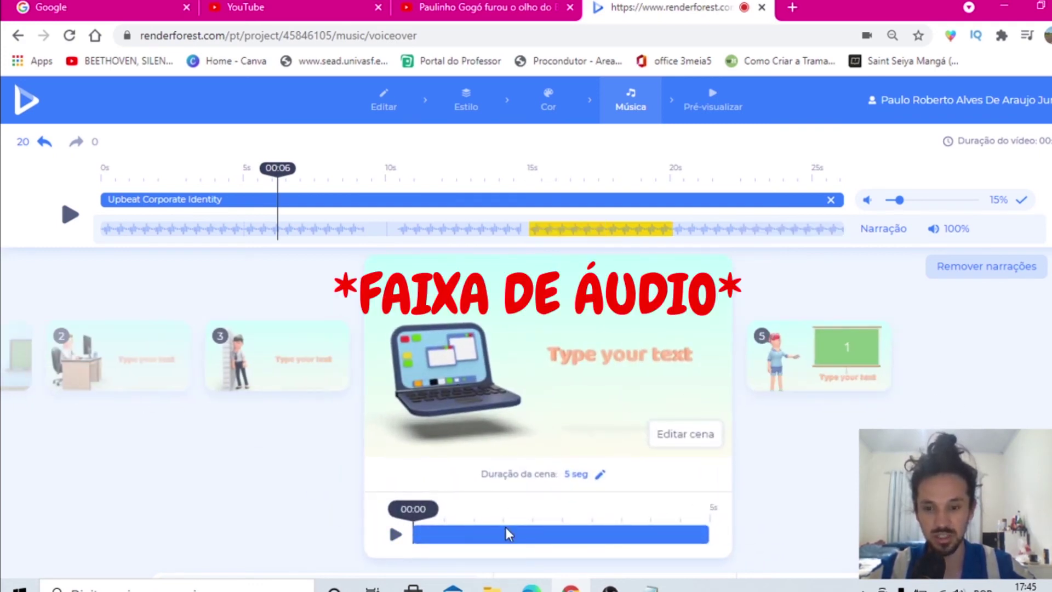
click(282, 359)
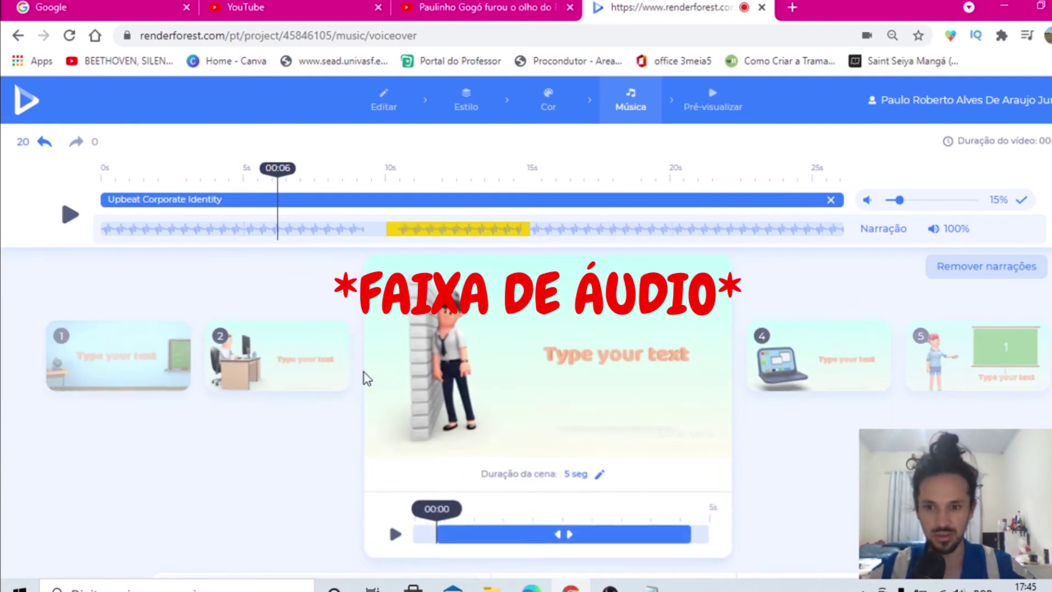
click(268, 368)
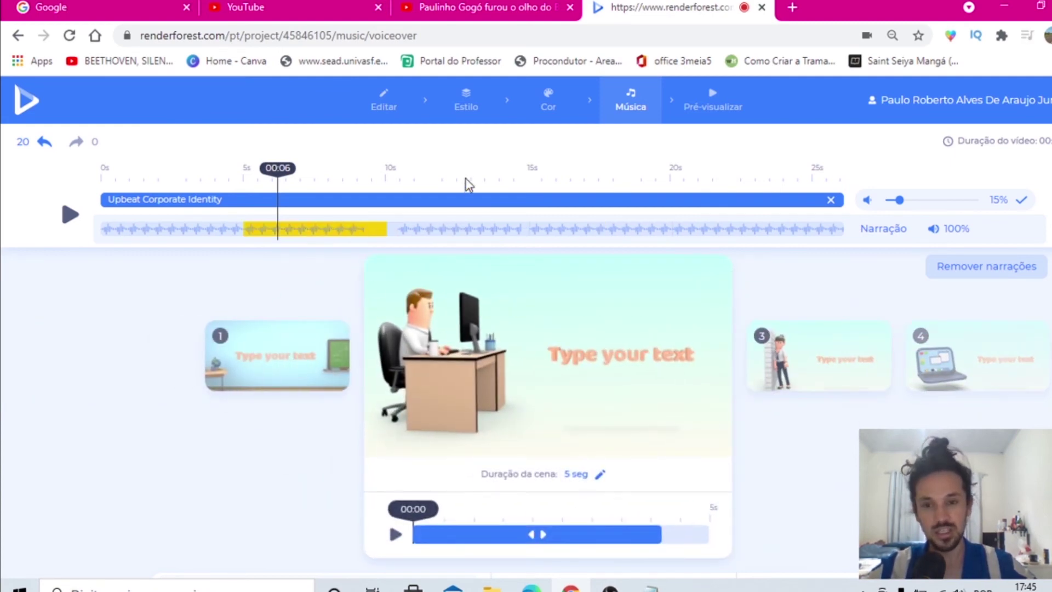
Step: Try the Liquid Transitions style, then set the transition between scenes to 3D Transitions
click(469, 98)
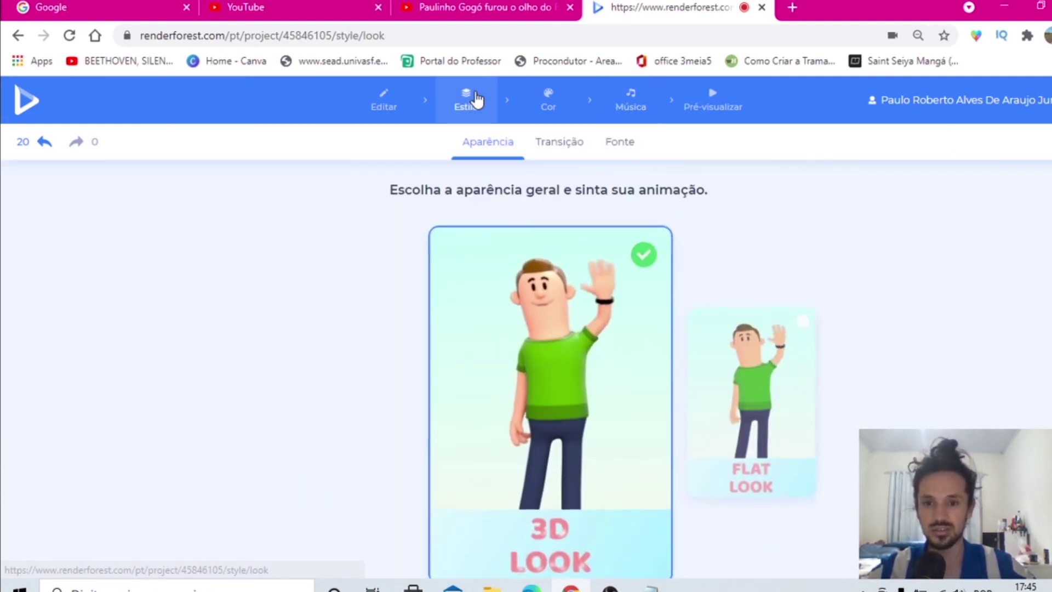
click(561, 144)
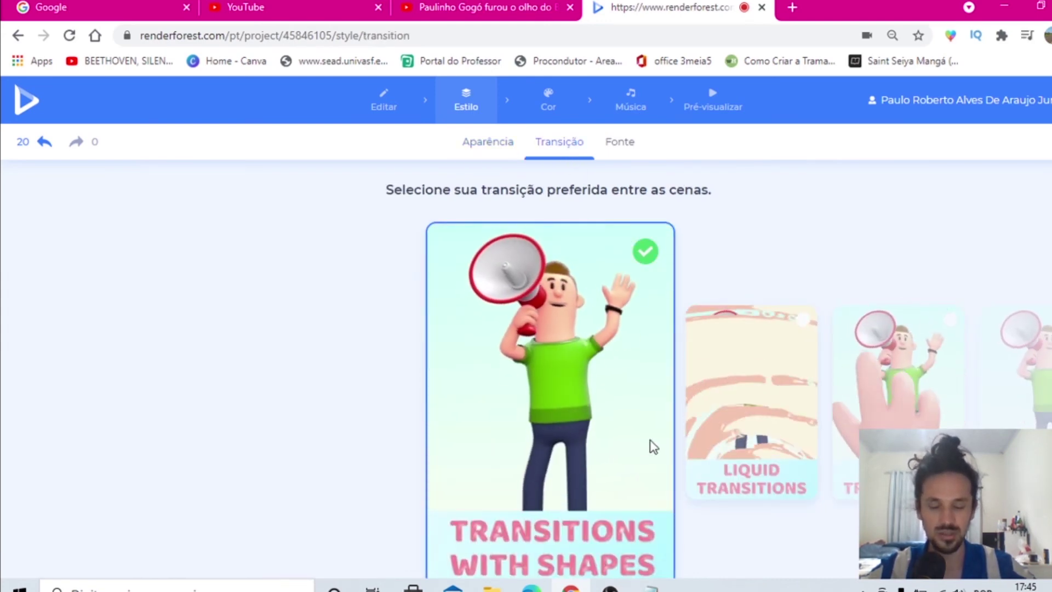
click(734, 378)
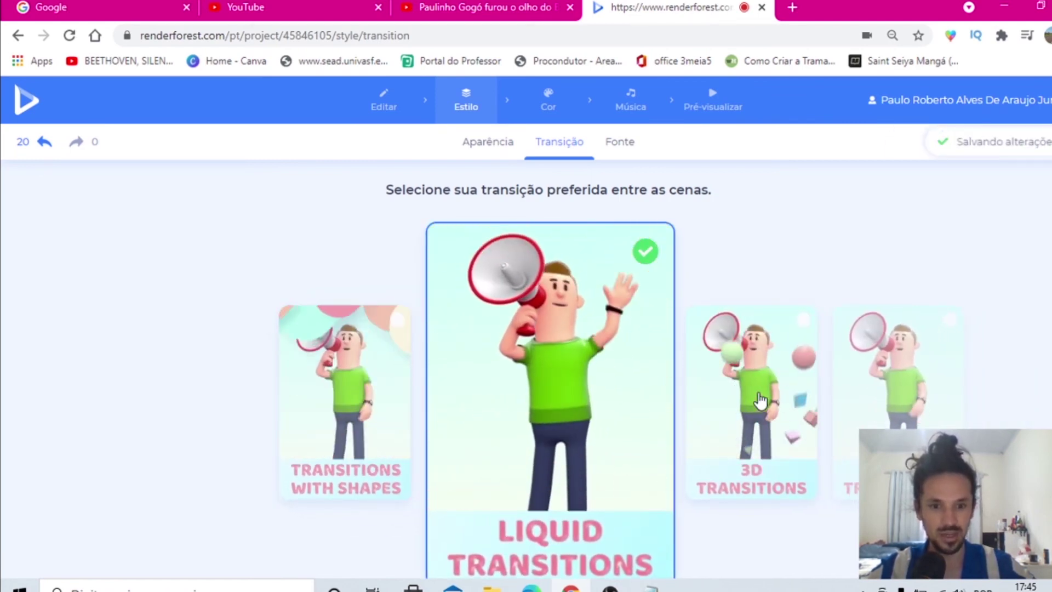
click(762, 408)
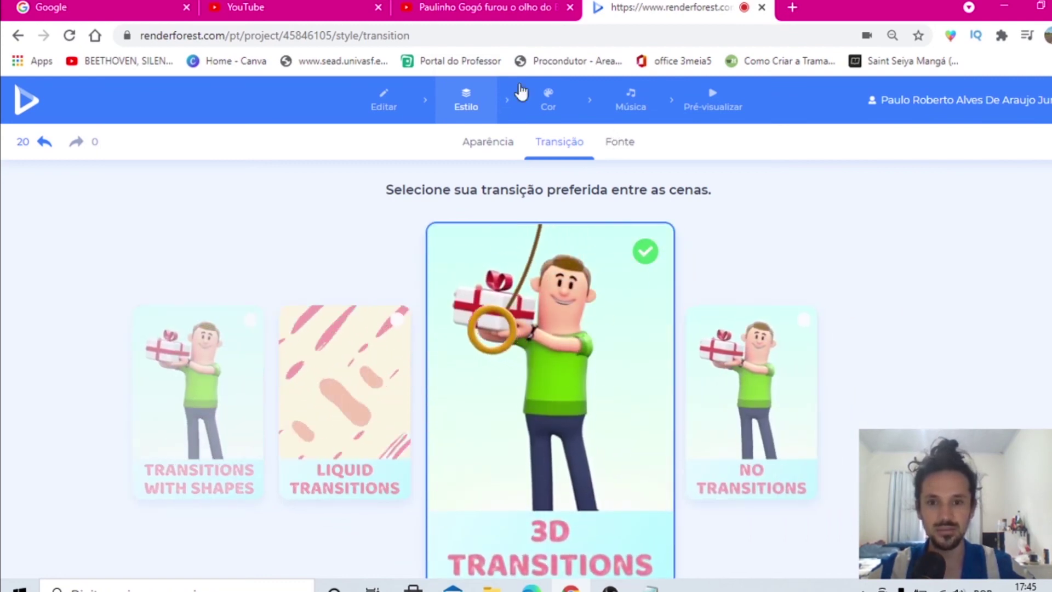
Step: Open the video's export options, examine the single-purchase prices for HD export, and return to the export options
click(618, 110)
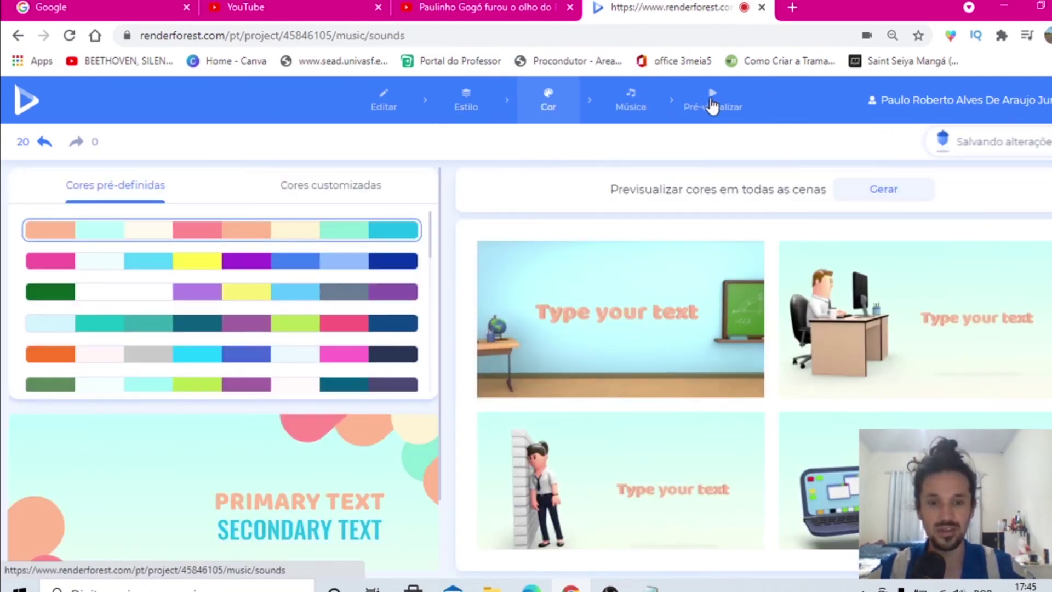
click(712, 107)
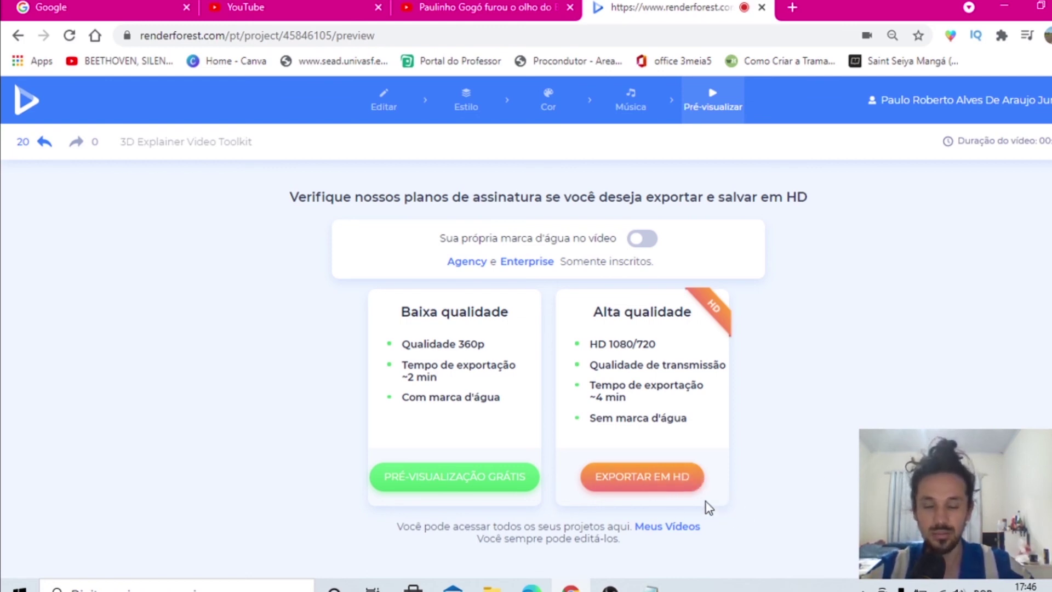
click(658, 483)
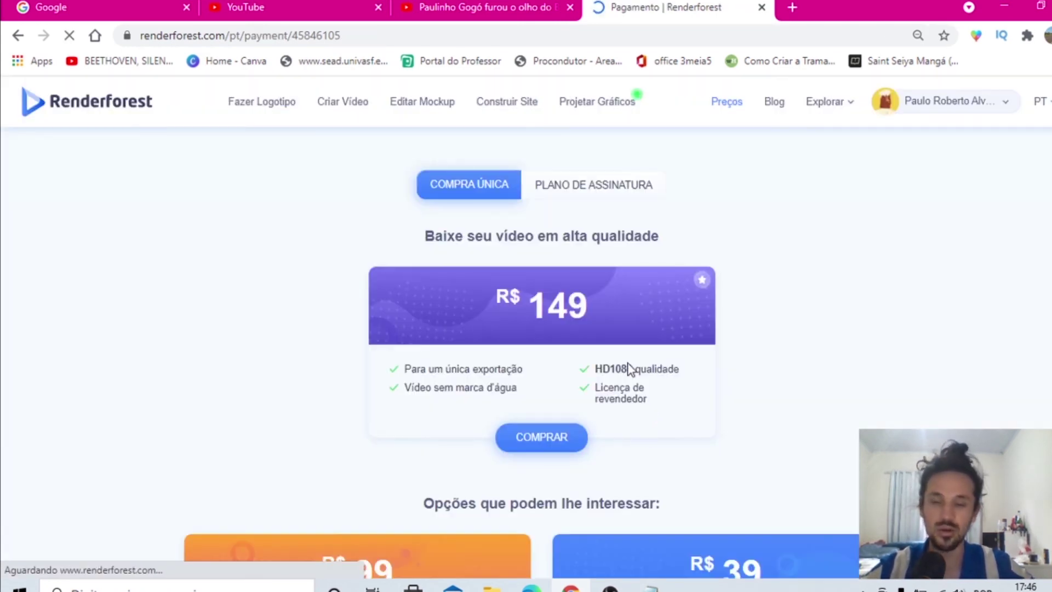
scroll(679, 470, down, 6)
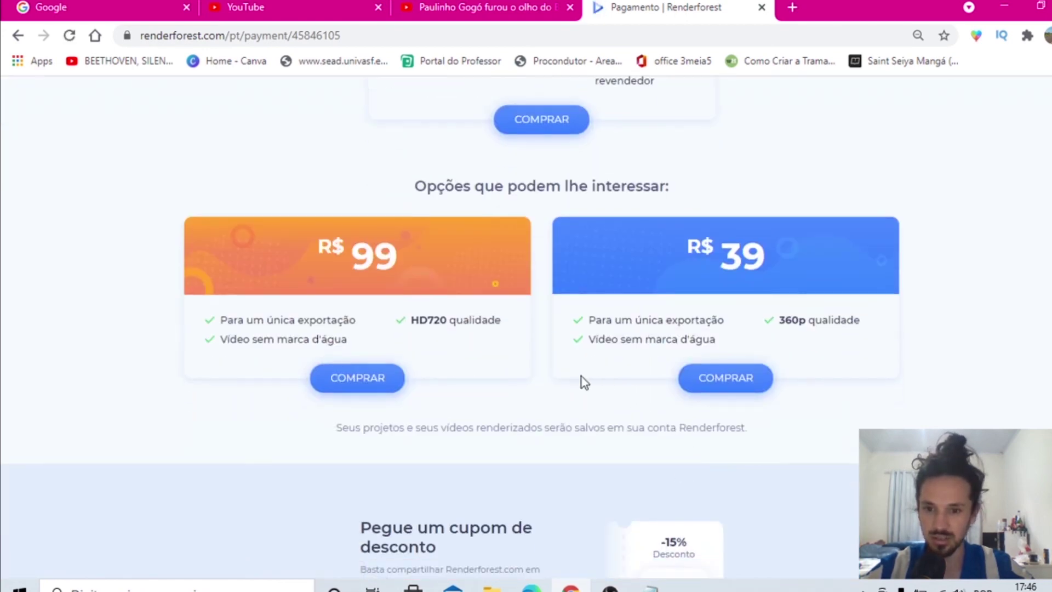
scroll(552, 391, down, 7)
scroll(551, 394, up, 13)
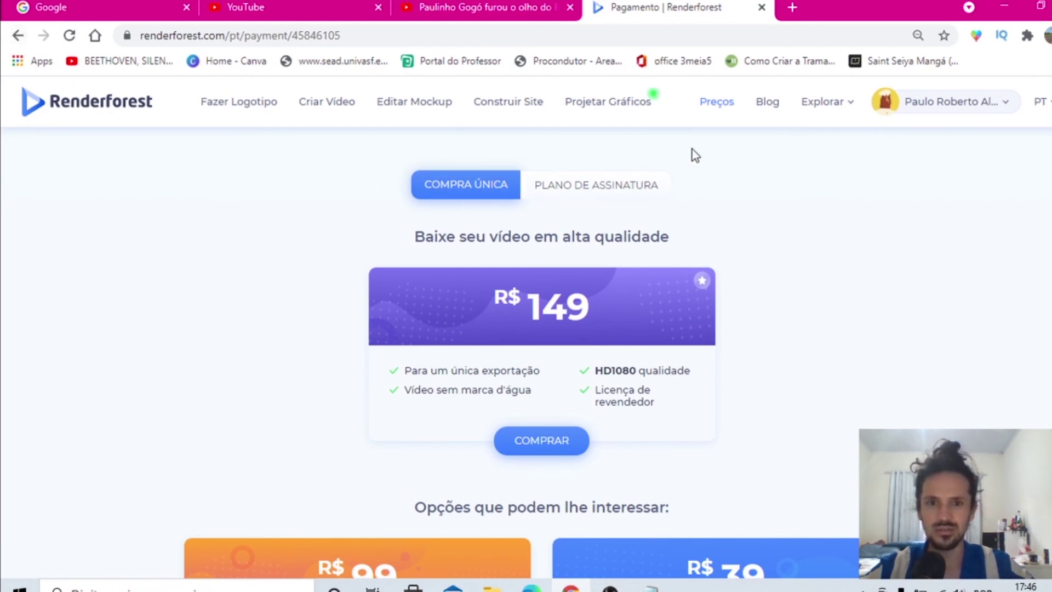
click(20, 39)
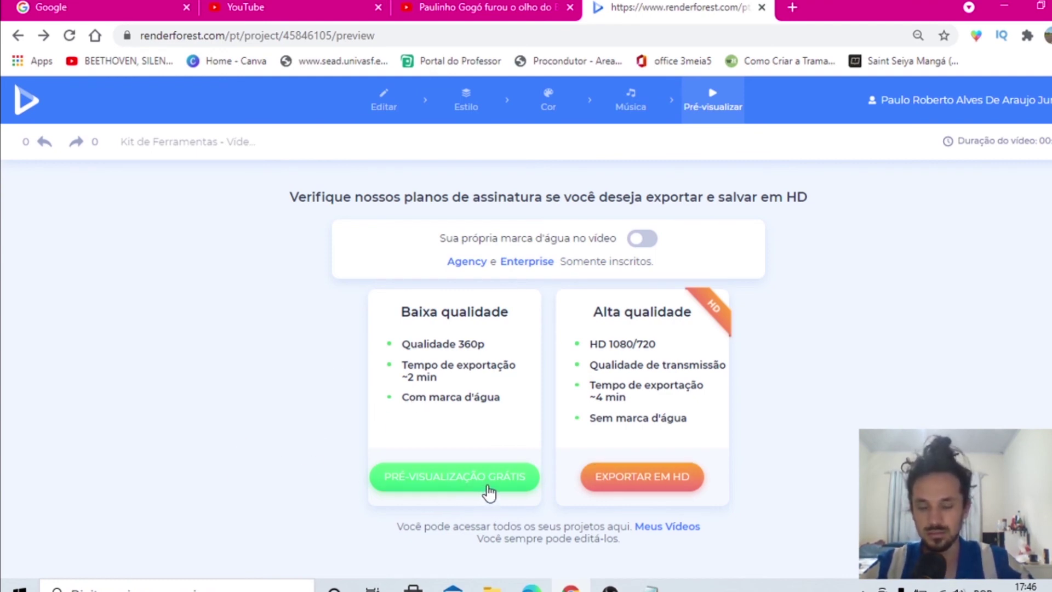
Step: Render the video as the free low-quality 360p preview with watermark and open the result page
click(499, 483)
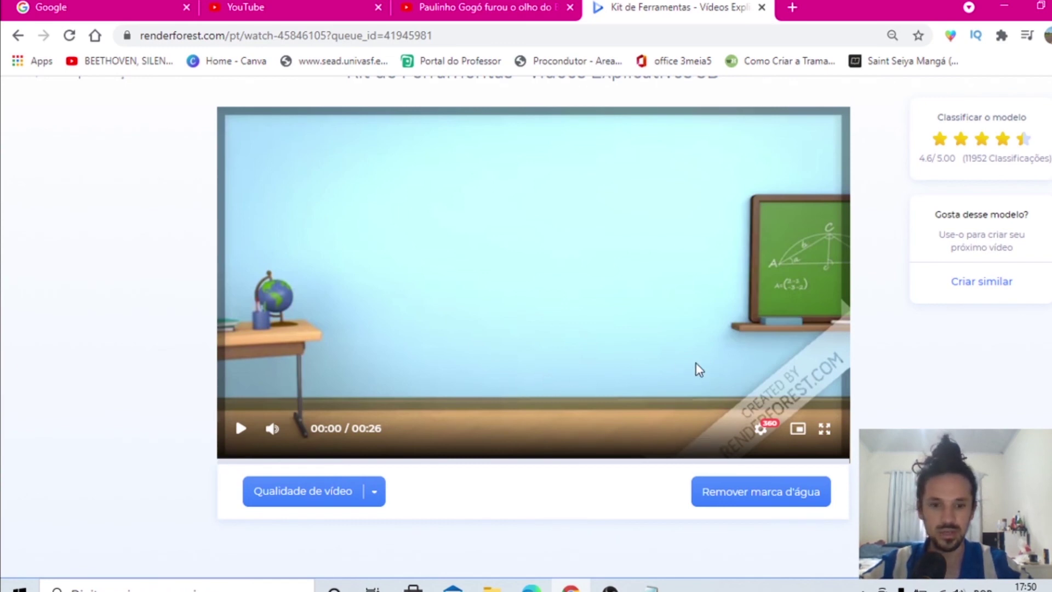
scroll(680, 373, up, 2)
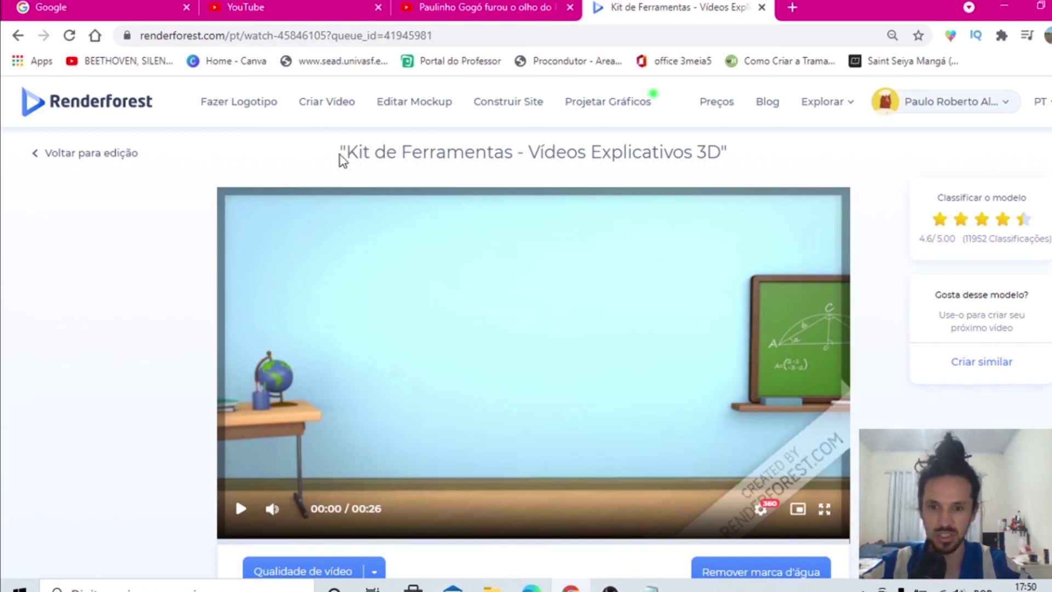
scroll(653, 235, down, 2)
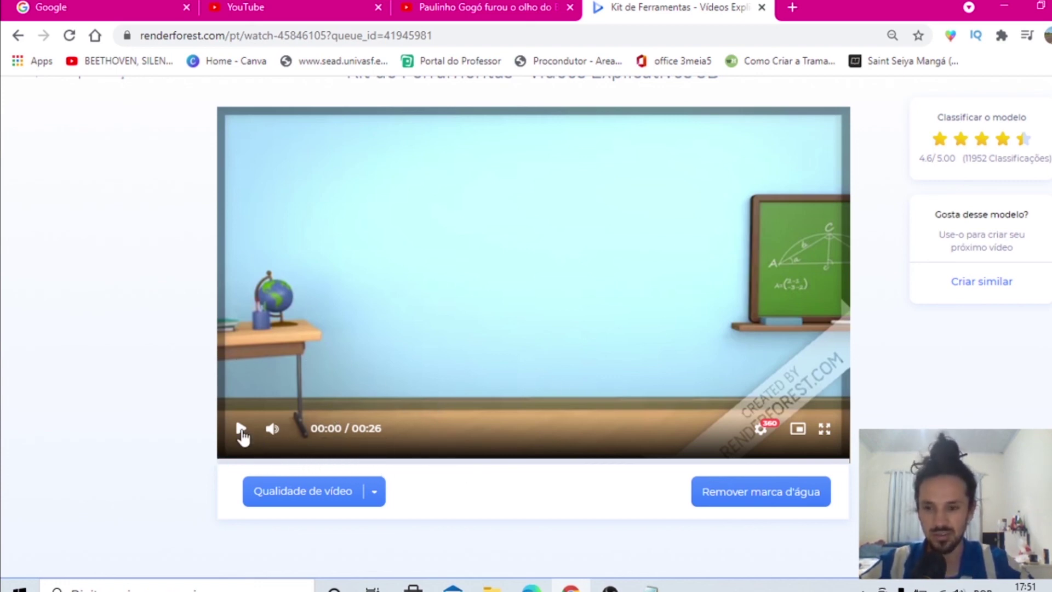
Step: Play the rendered video from the beginning and pause it about 8 seconds in, during the second scene
click(242, 433)
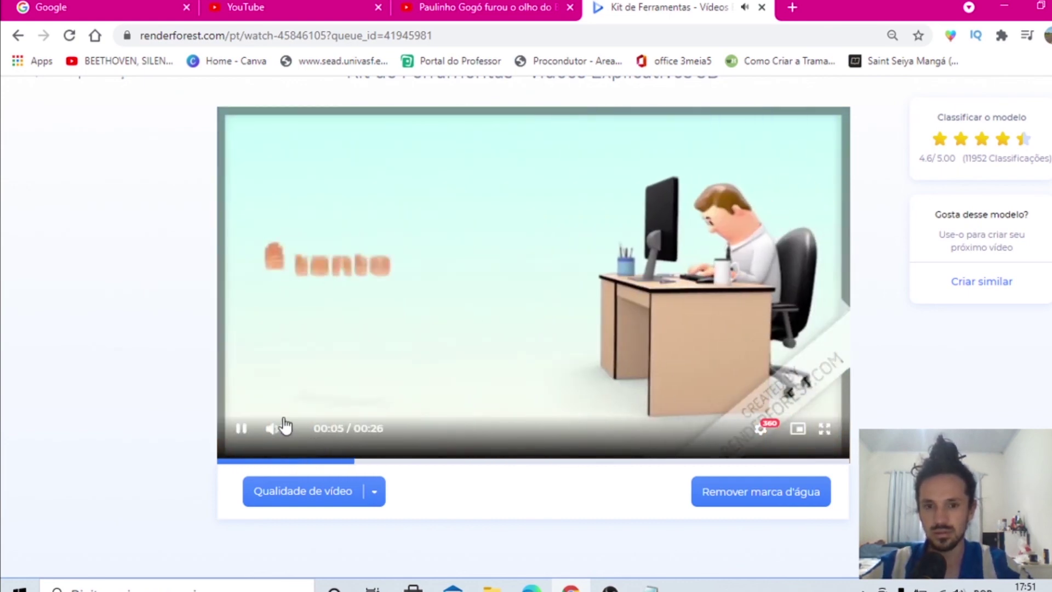
click(241, 430)
scroll(849, 396, up, 2)
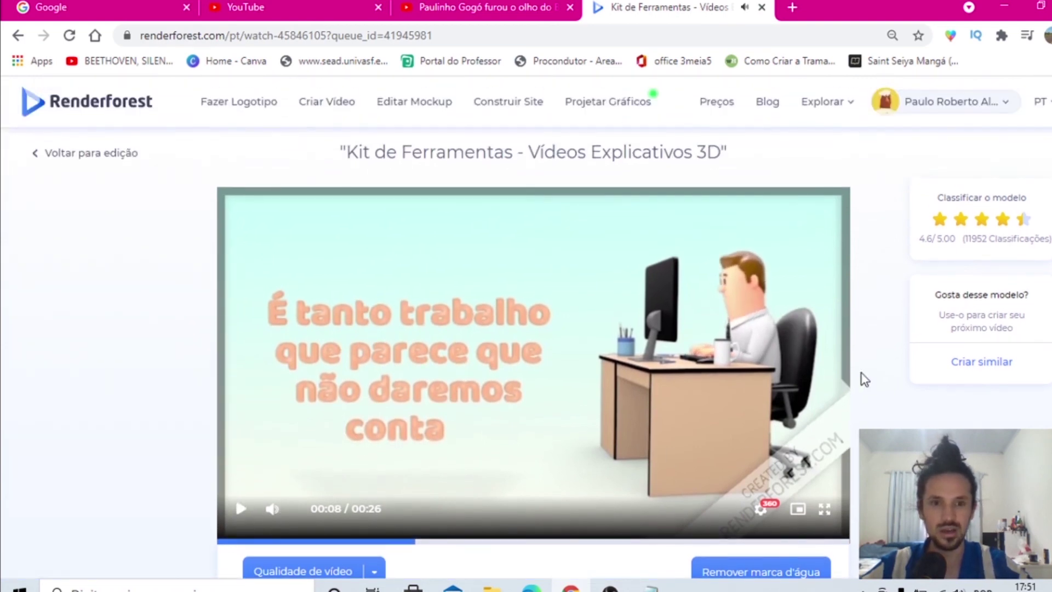
scroll(808, 196, down, 2)
scroll(822, 279, down, 1)
scroll(831, 296, up, 3)
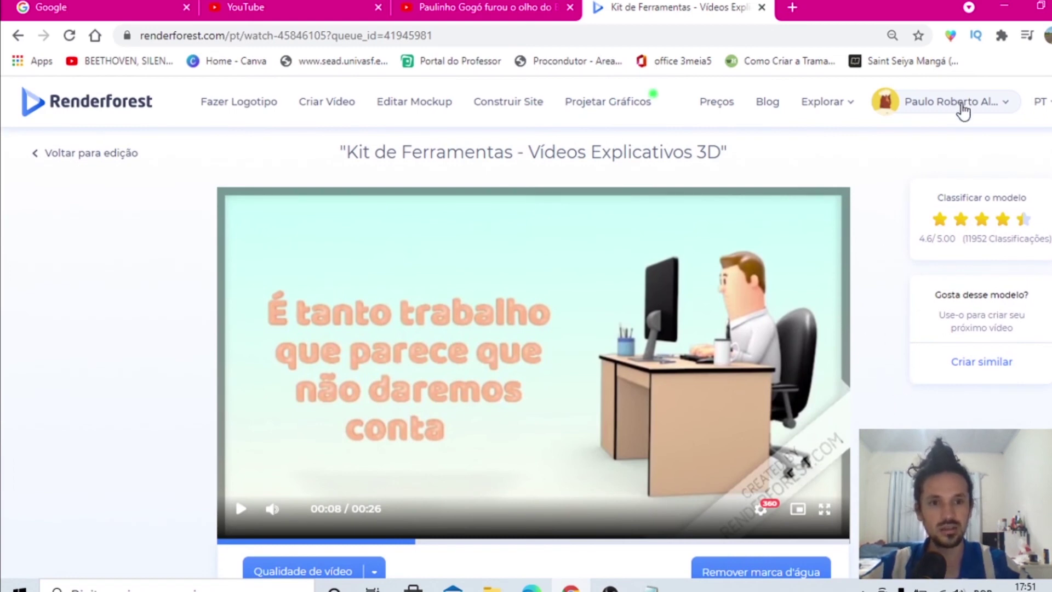
Step: Open the account's list of own videos and download the free preview of the project exported on 30.04.2021
mouse_move(963, 110)
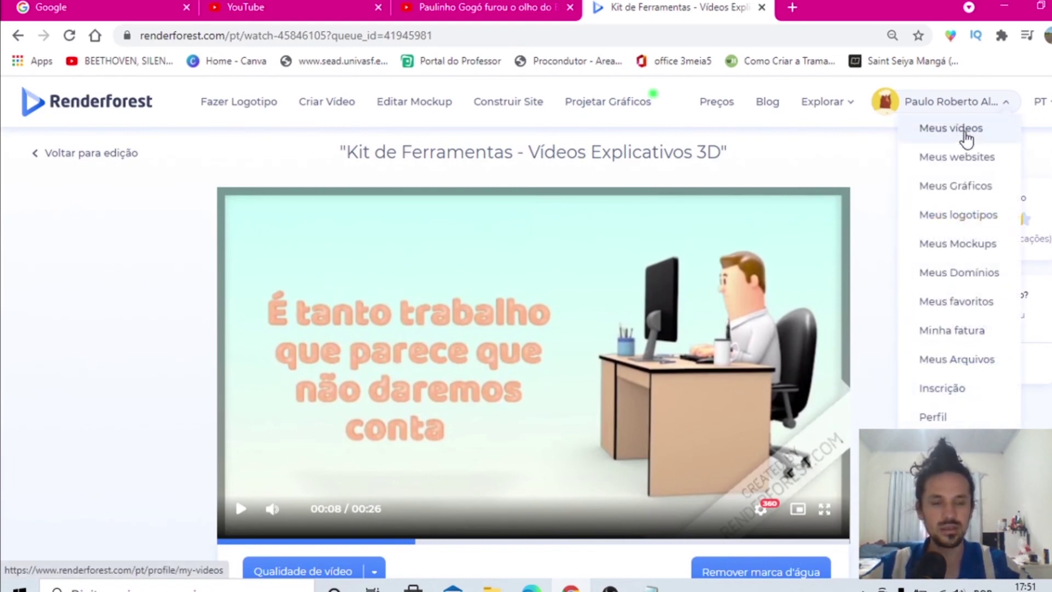
click(966, 132)
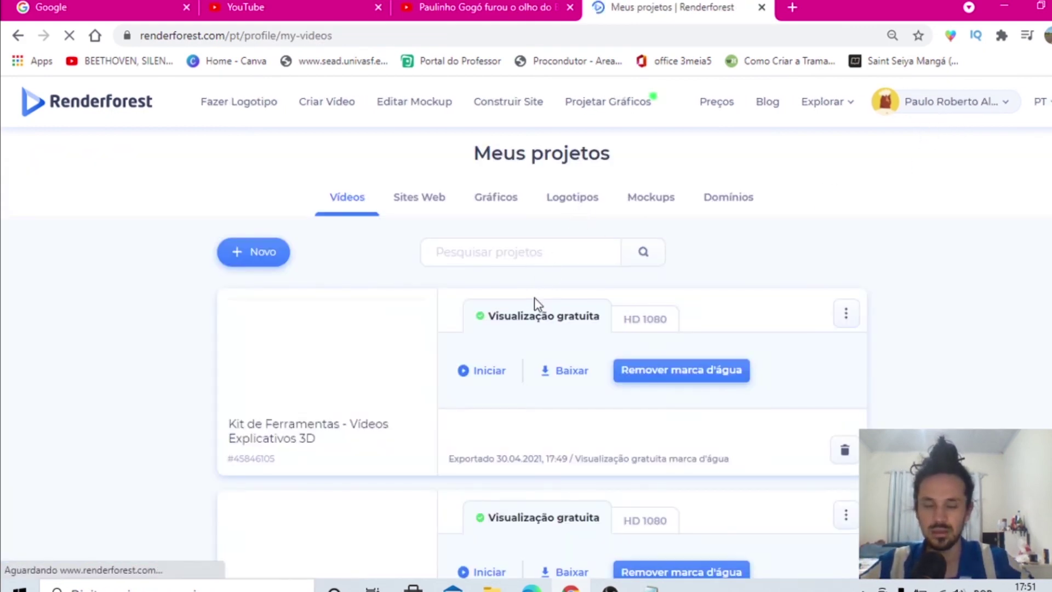
scroll(530, 293, down, 1)
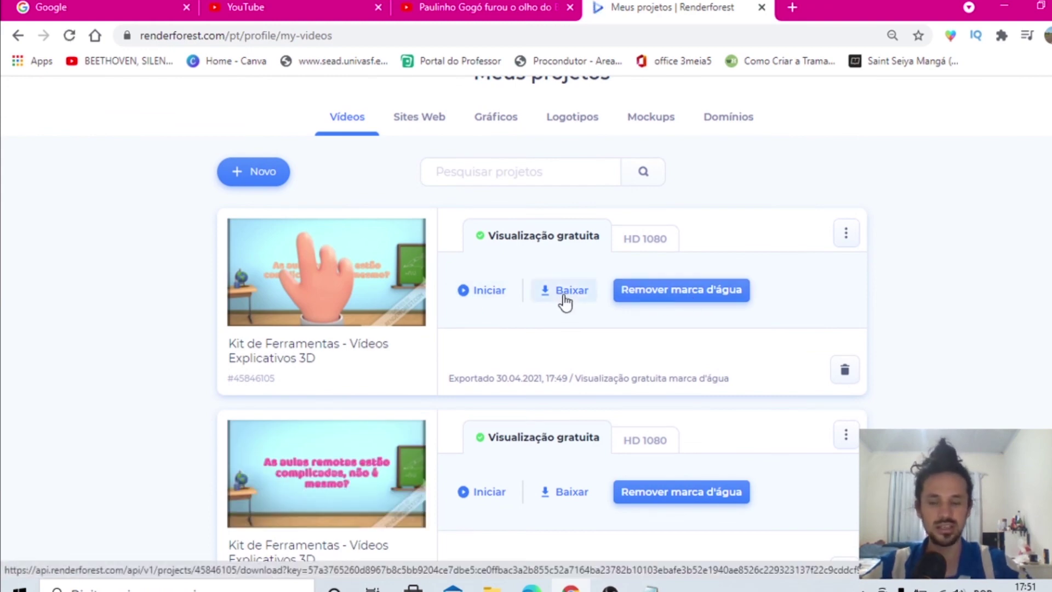
scroll(548, 307, down, 1)
scroll(617, 249, down, 2)
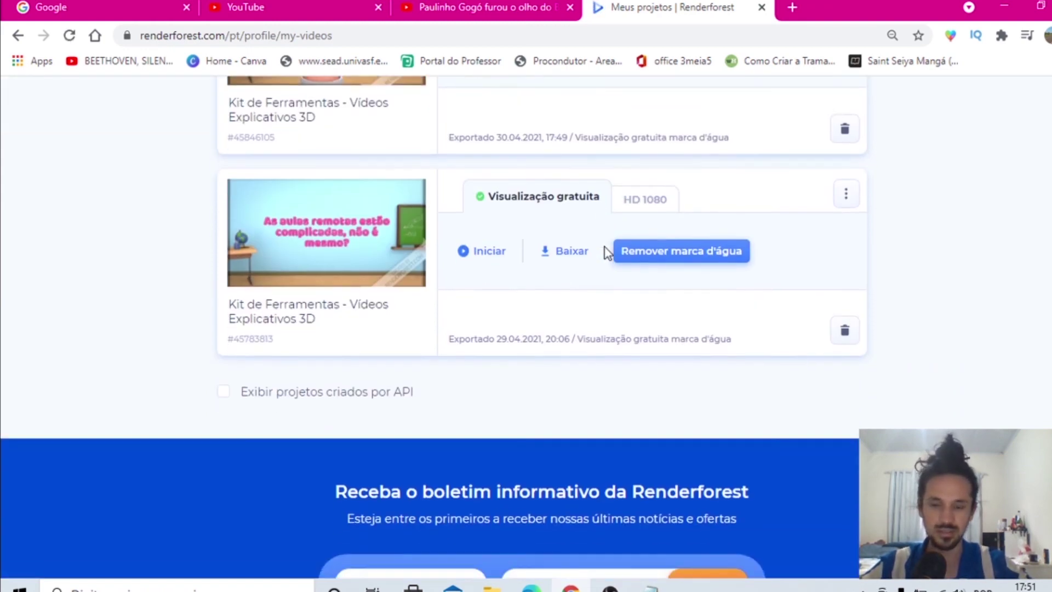
scroll(647, 274, up, 3)
scroll(669, 274, up, 2)
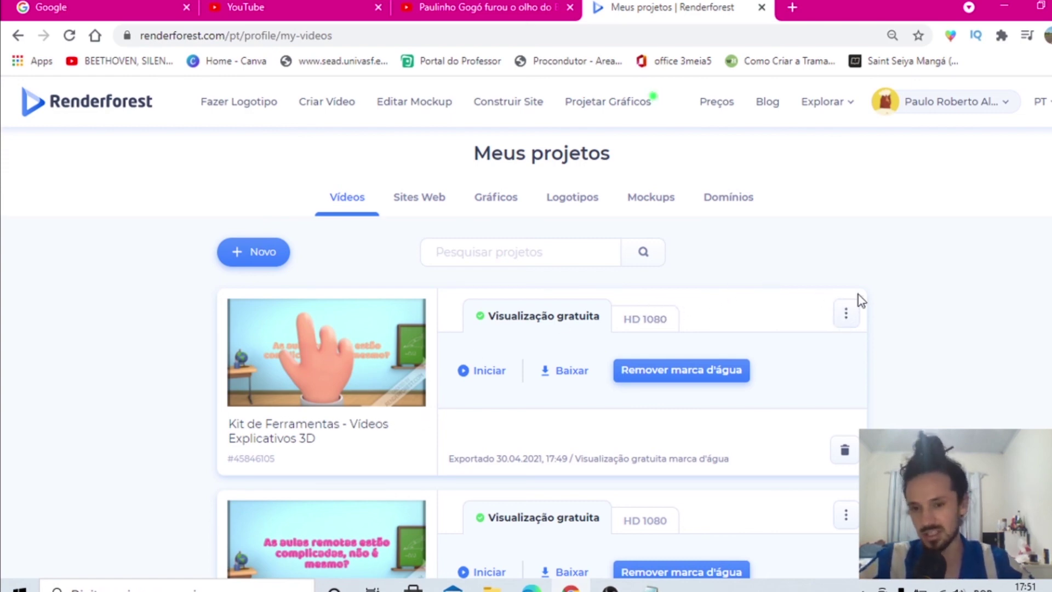
scroll(780, 276, down, 3)
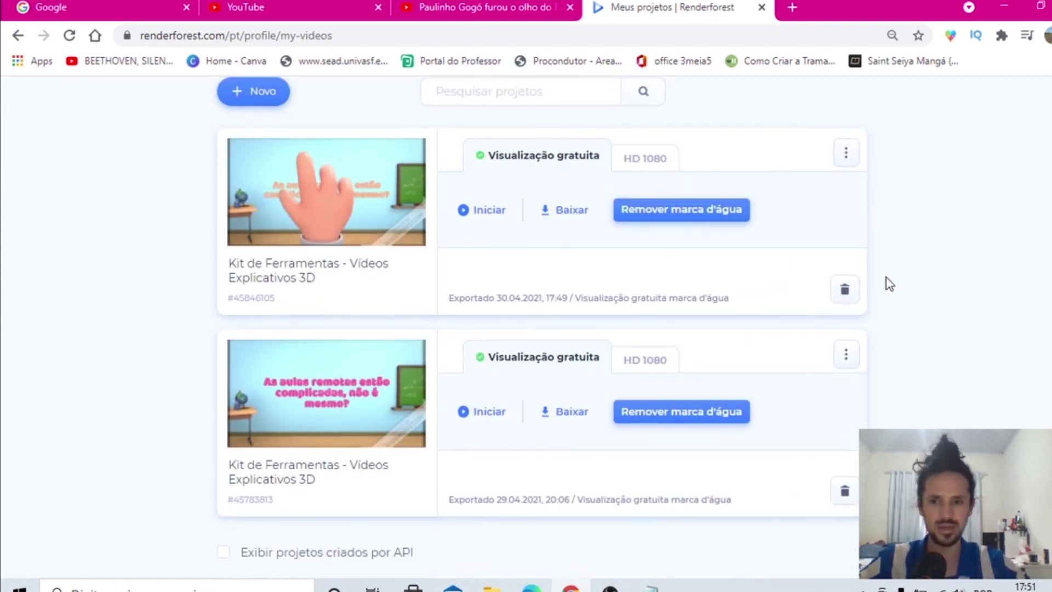
scroll(795, 257, up, 3)
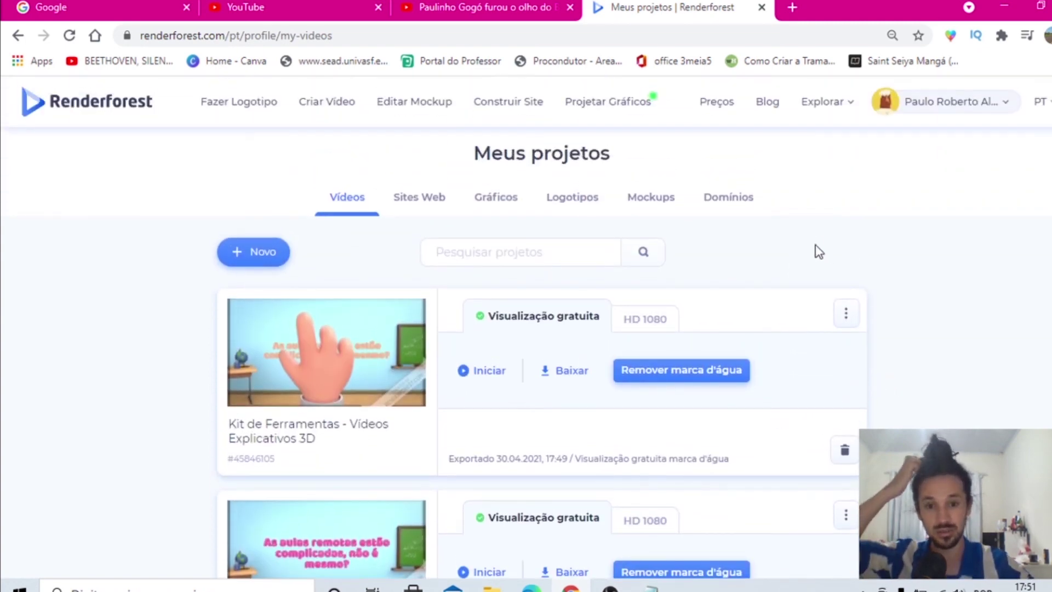
click(568, 378)
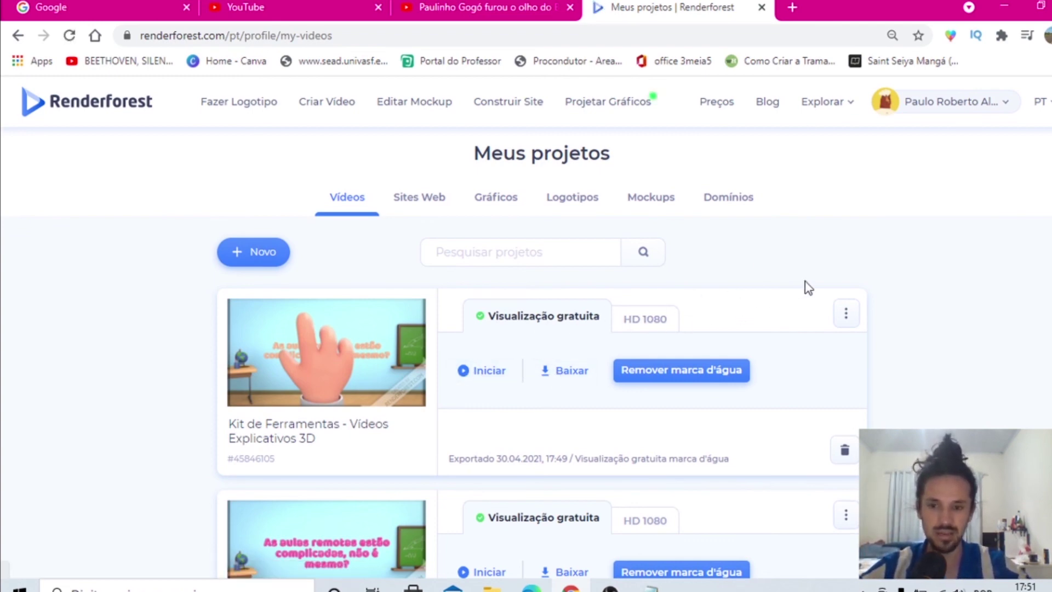